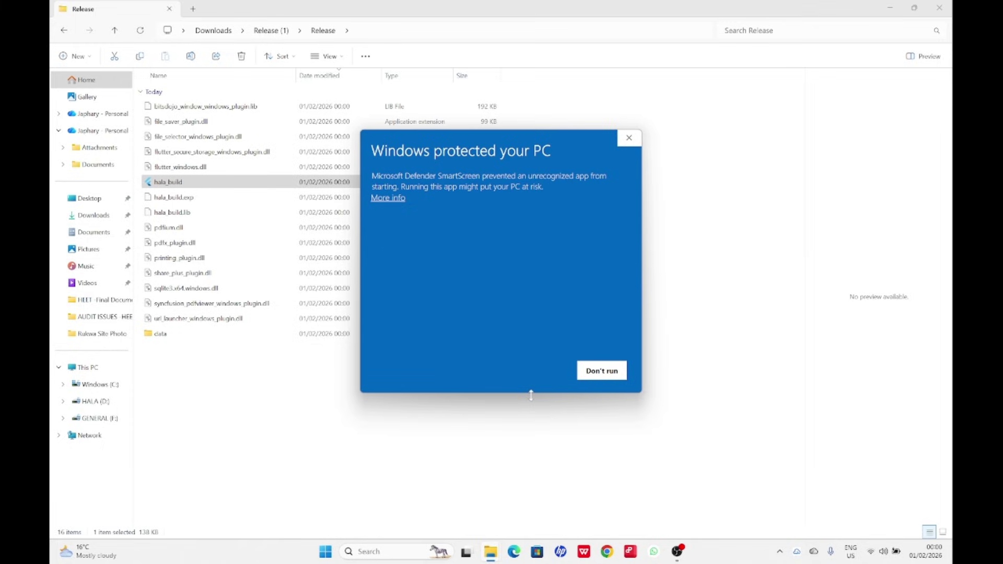
Let the unrecognized hala_build app run past the SmartScreen warning and maximize its log-in window.
click(391, 198)
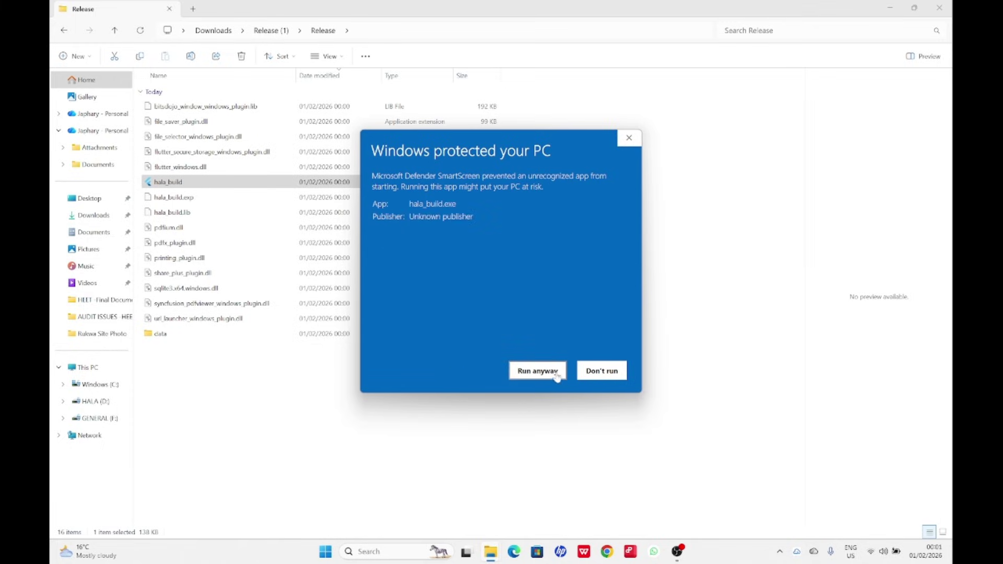
click(534, 373)
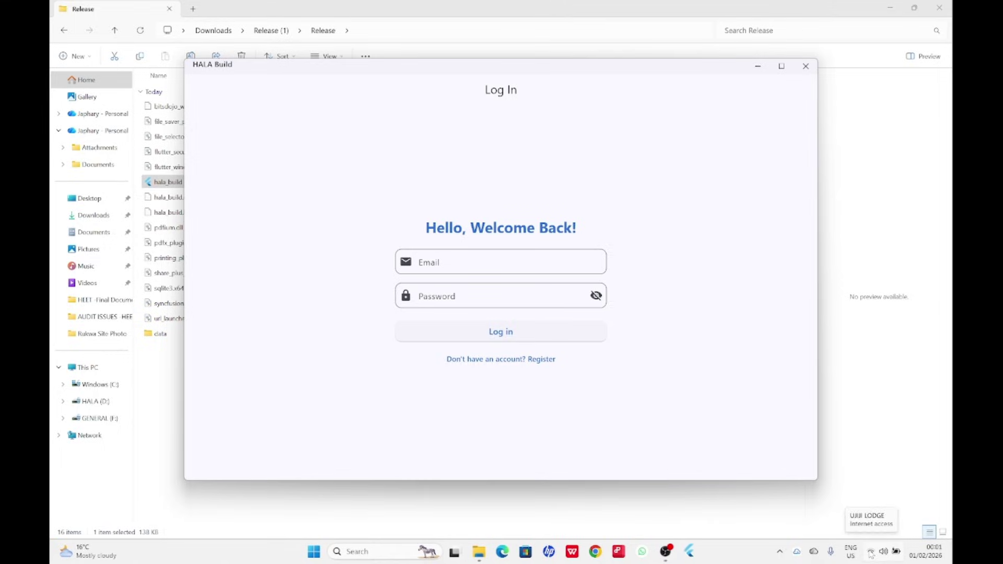
click(781, 67)
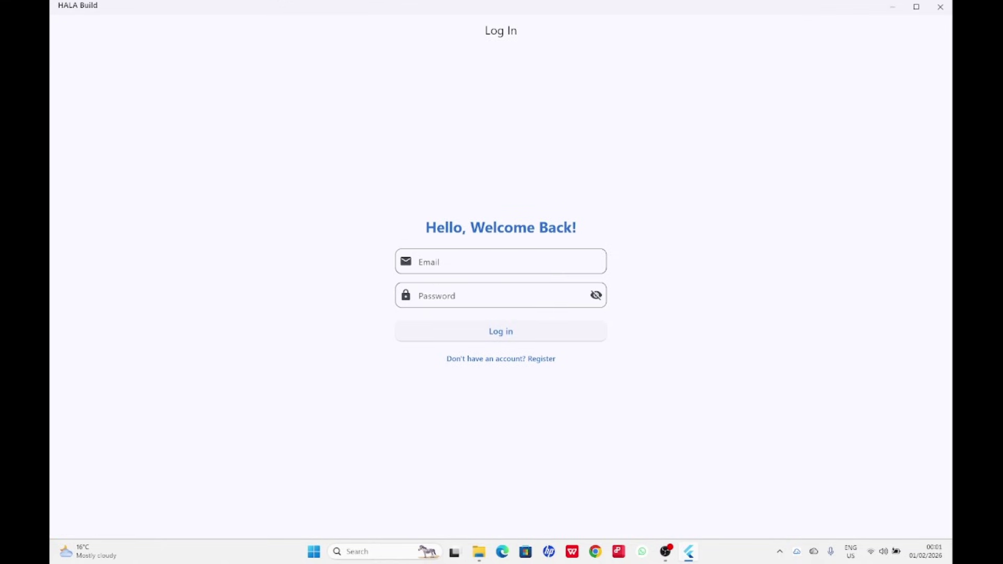
click(491, 261)
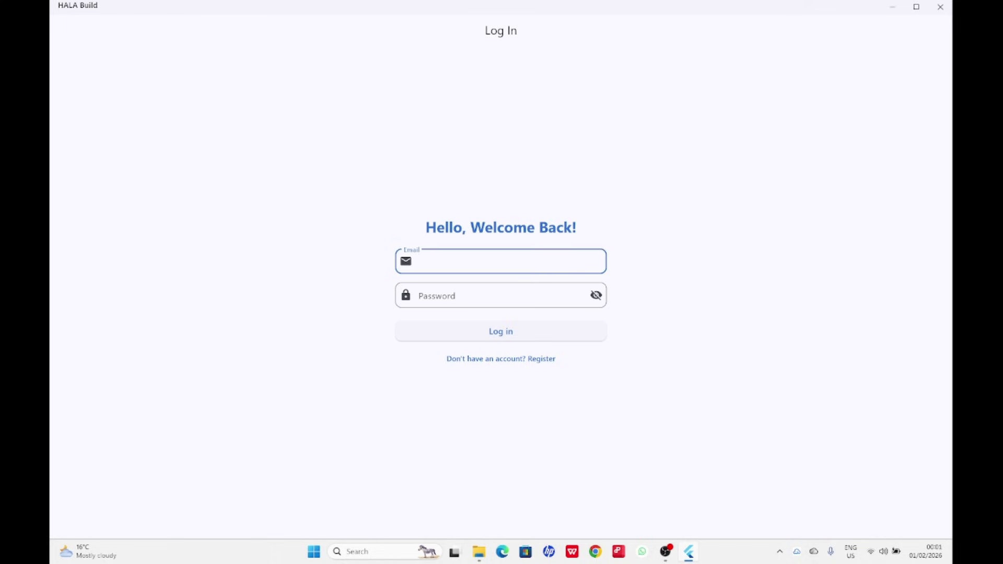
click(538, 359)
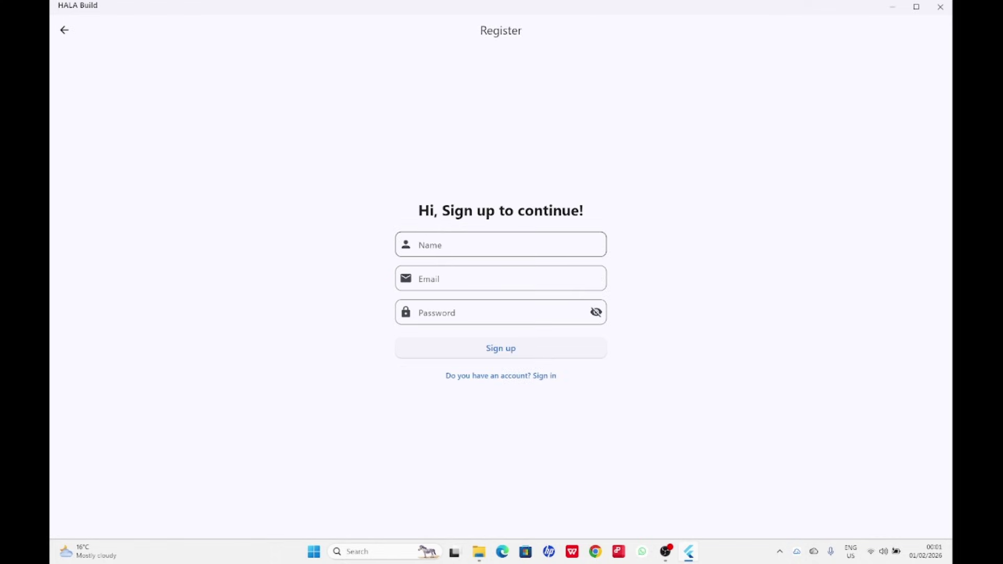
click(490, 244)
click(501, 279)
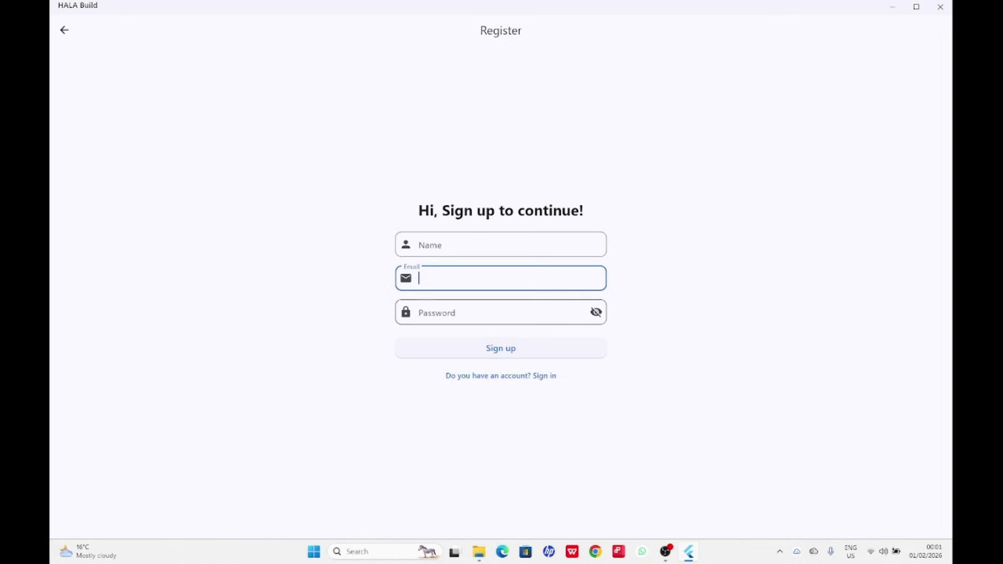
click(504, 312)
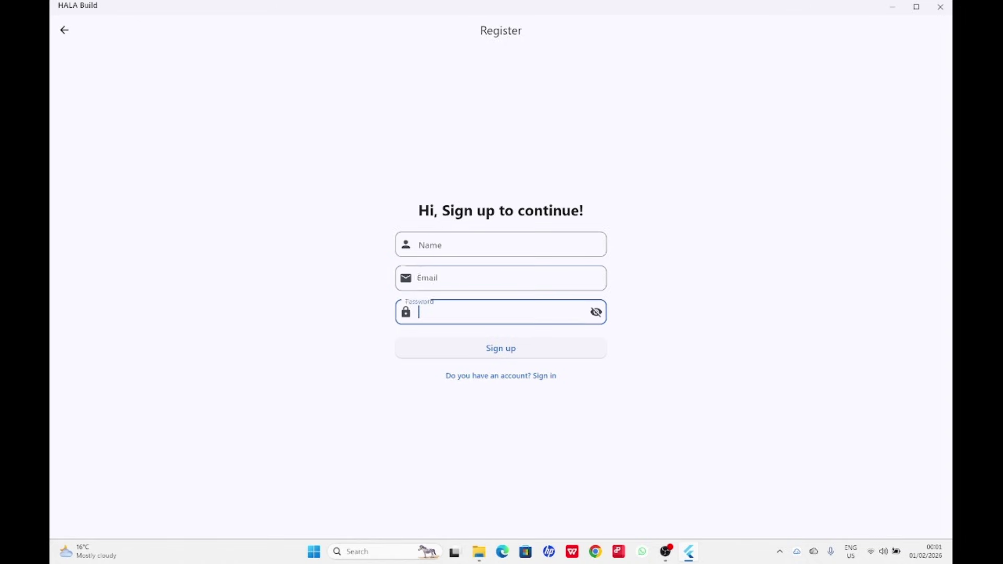
click(64, 30)
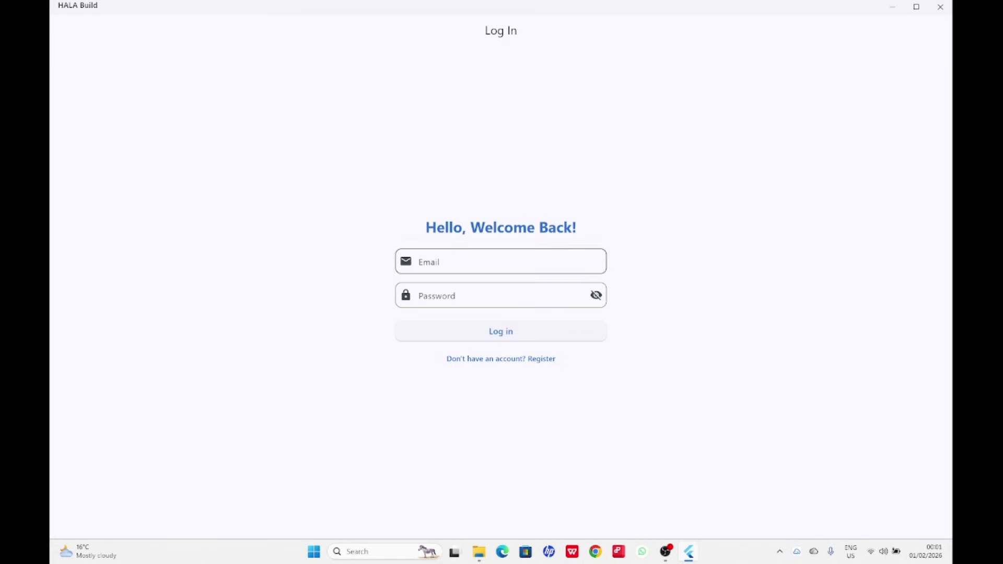
click(444, 263)
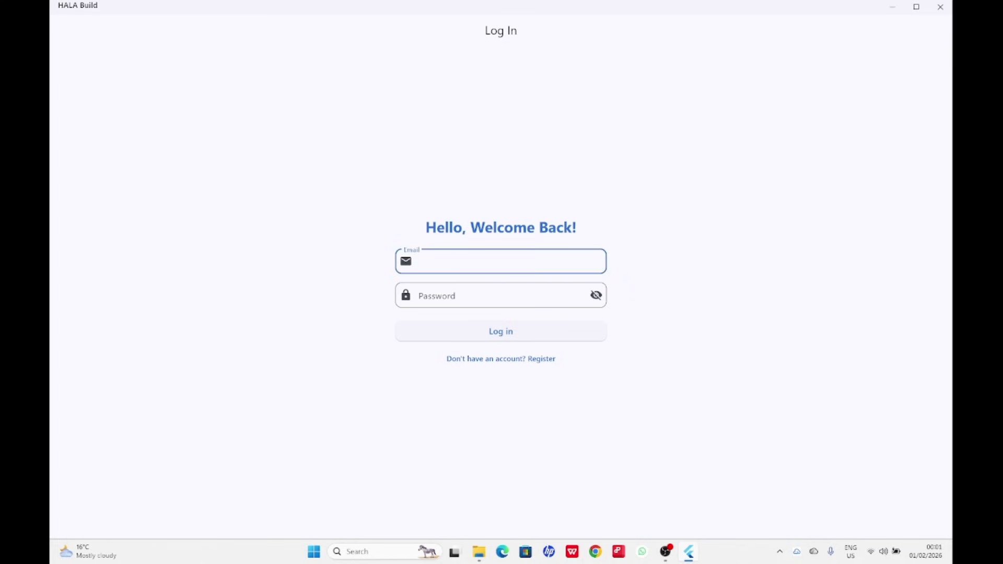
Log in with the account e-mail, correcting its typos, and the account password.
text(hala@2026)
key(BackSpace)
key(BackSpace)
key(BackSpace)
key(BackSpace)
key(BackSpace)
key(BackSpace)
key(BackSpace)
key(BackSpace)
key(BackSpace)
key(BackSpace)
key(BackSpace)
key(BackSpace)
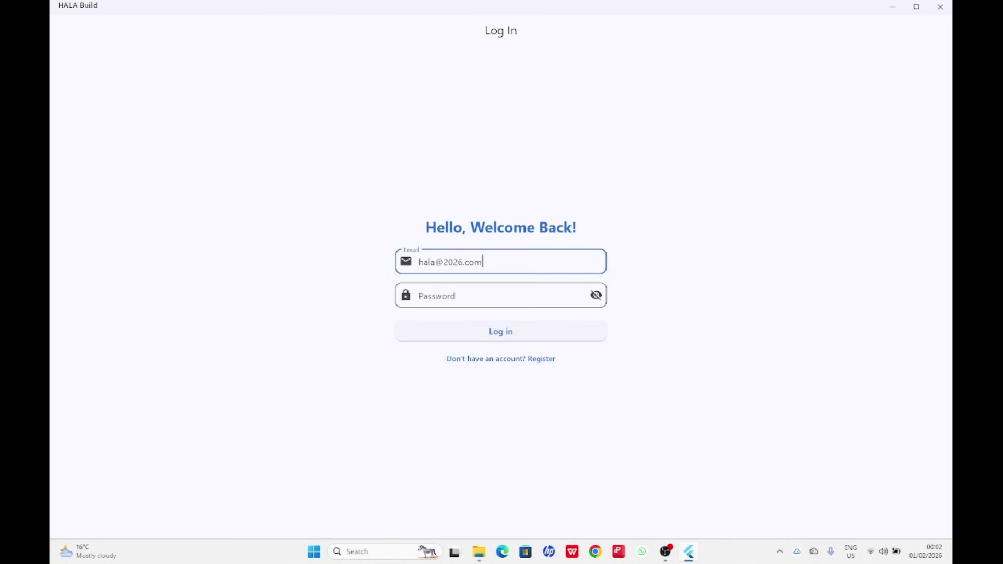
click(452, 291)
text(123)
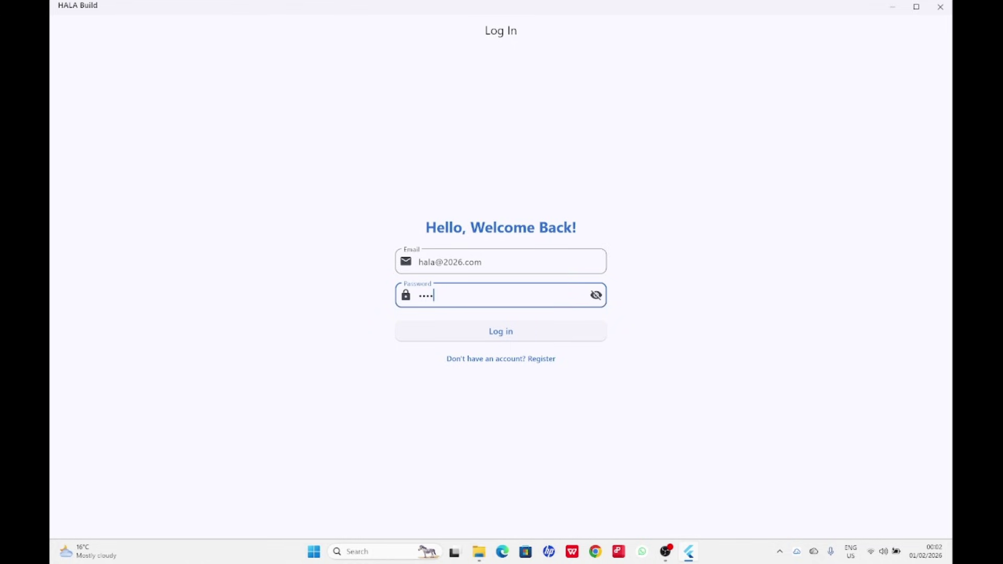
text(4567890)
click(505, 334)
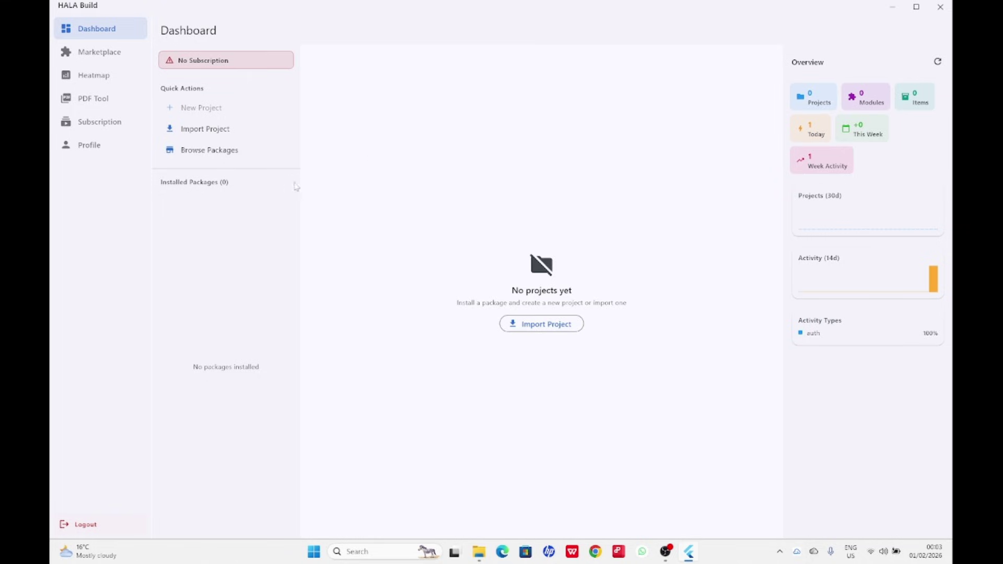
Filter the Marketplace by Package, then Template, clear the filters, and open the Heatmap dashboard.
click(88, 56)
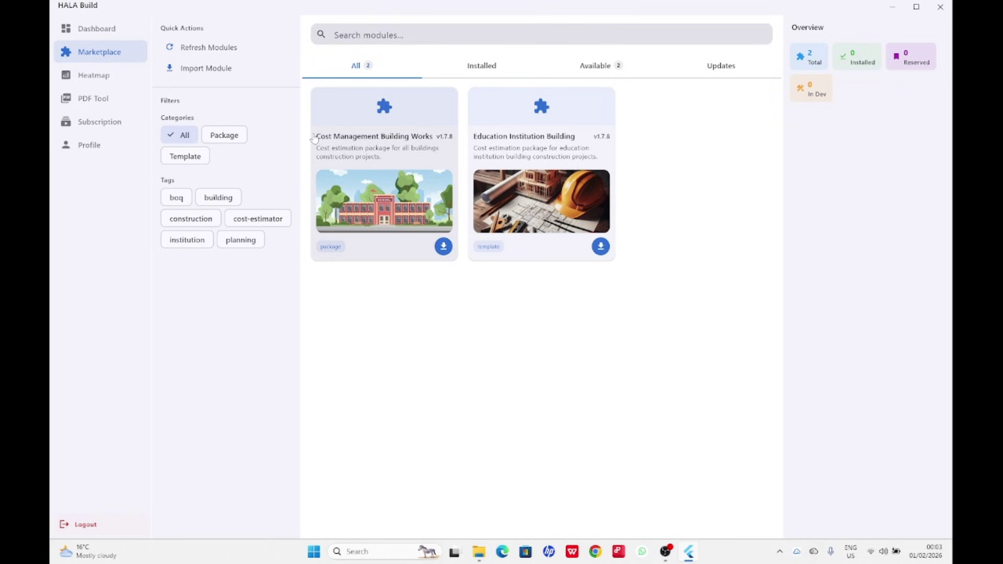
click(230, 137)
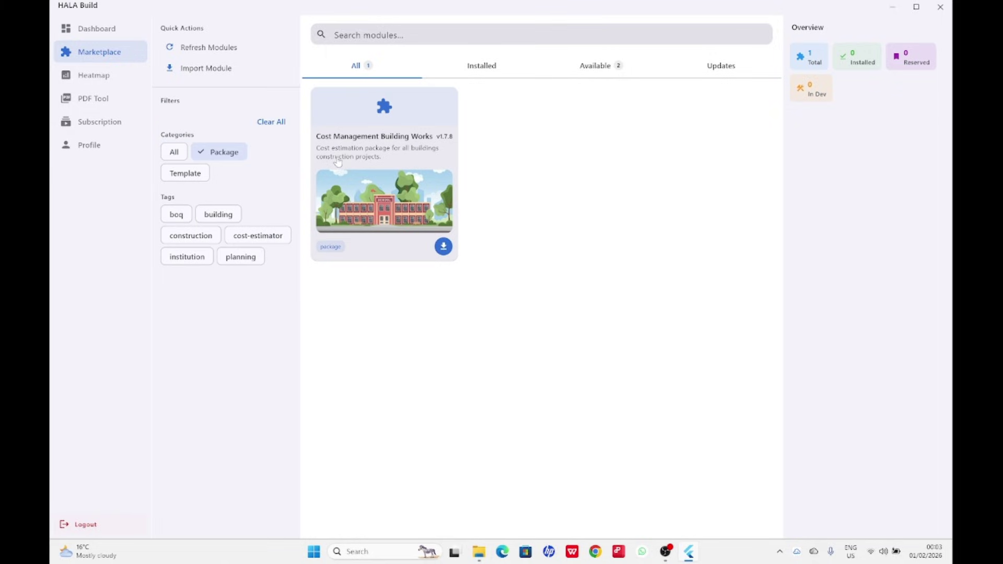
click(186, 174)
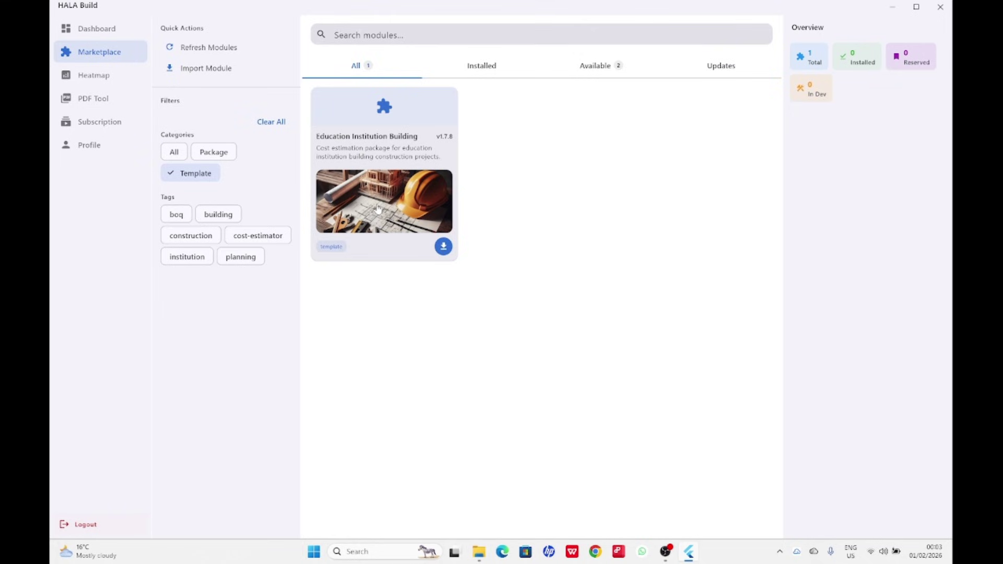
click(265, 125)
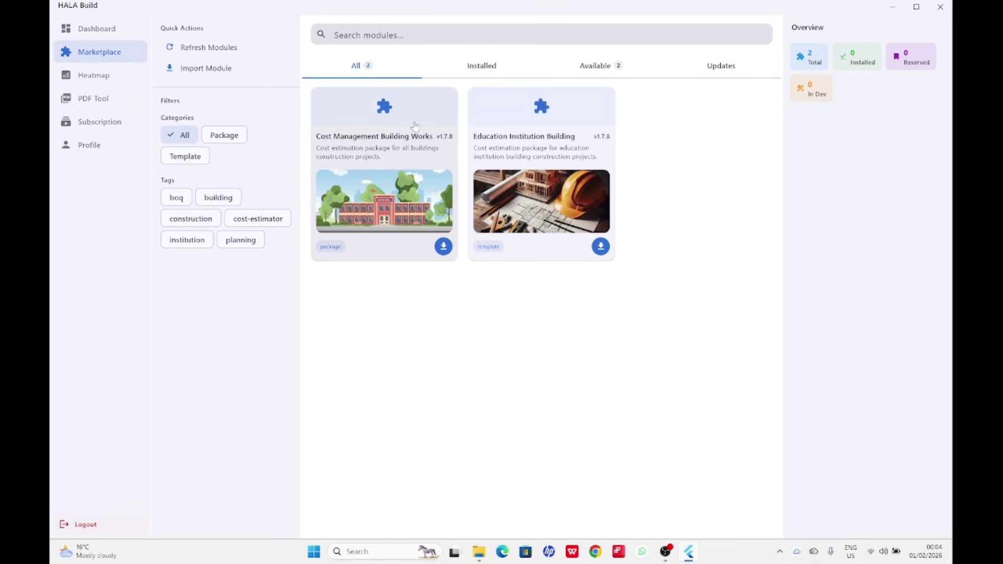
click(97, 77)
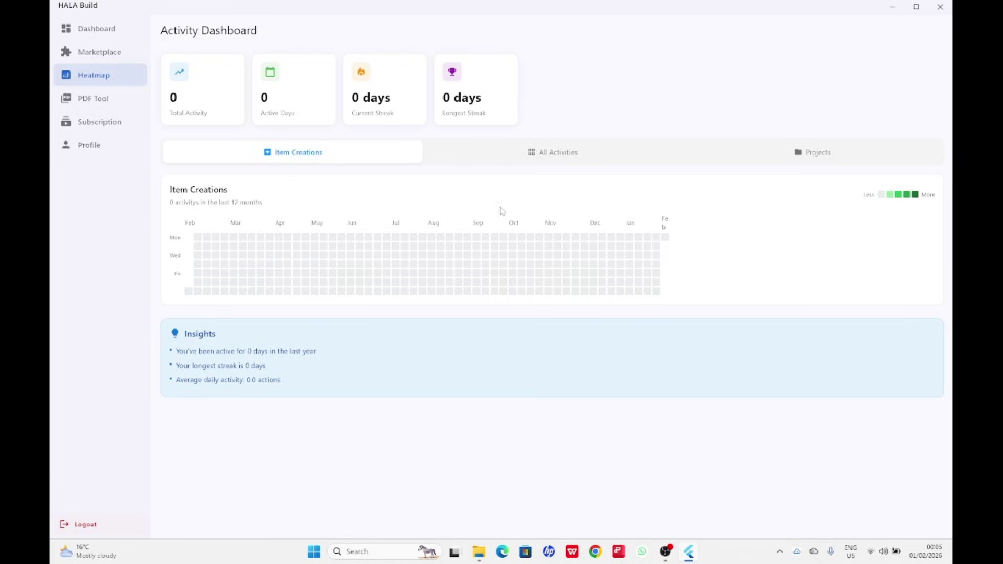
View the empty PDF Tool dashboard, then the Subscription plans page.
click(101, 100)
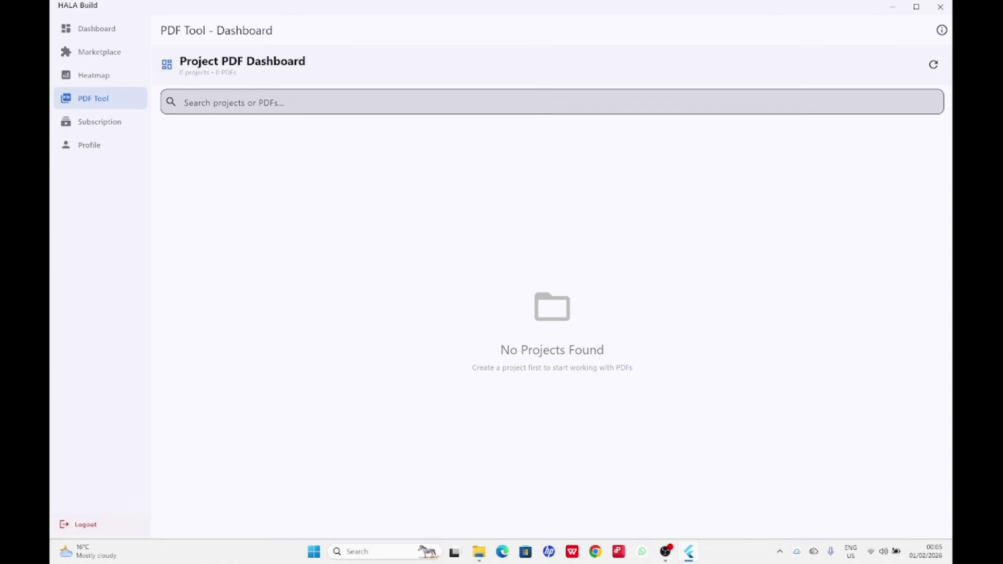
click(100, 124)
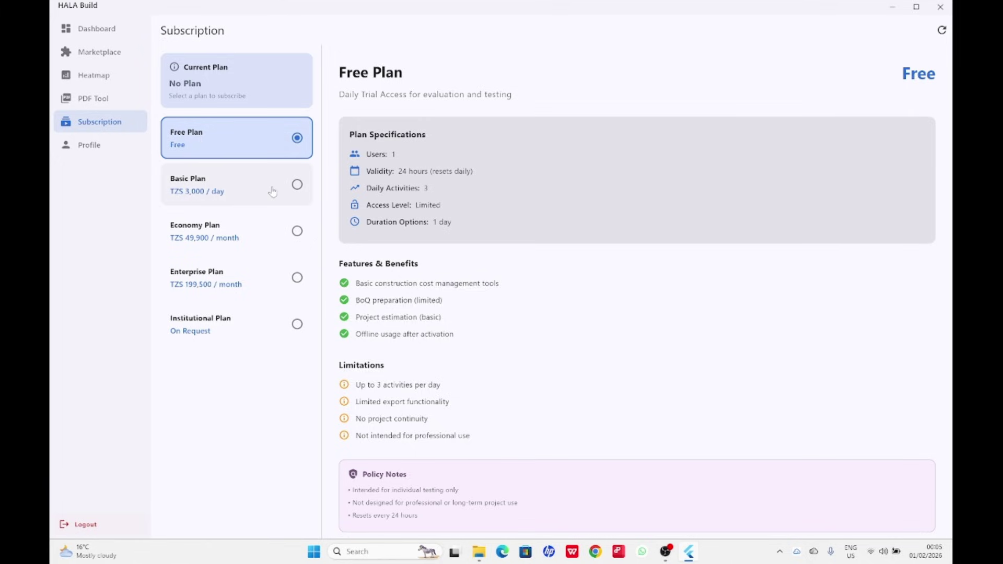
Compare the Institutional, Enterprise, Economy and Basic plan details, then open the Profile page.
click(202, 331)
click(203, 288)
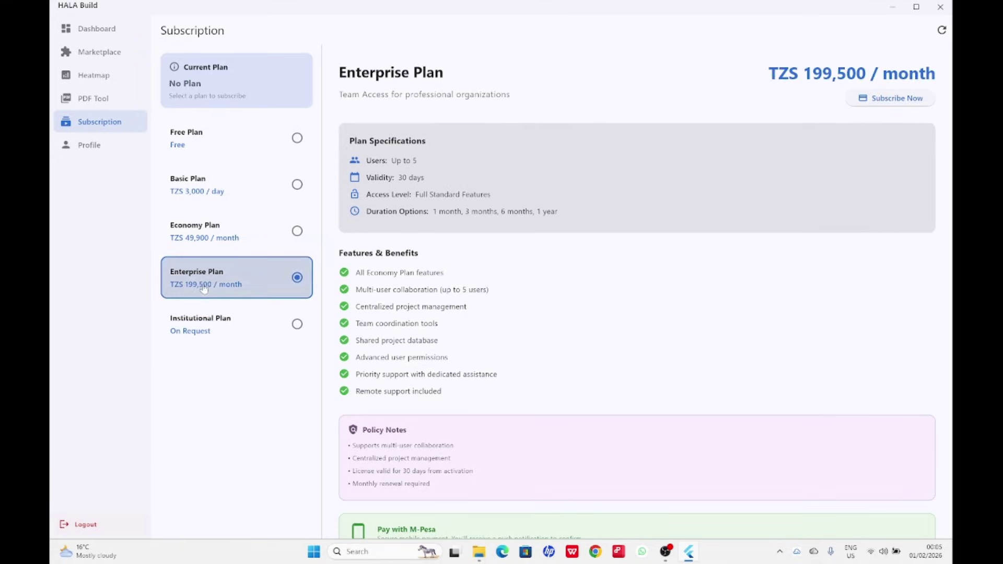
click(201, 234)
click(199, 193)
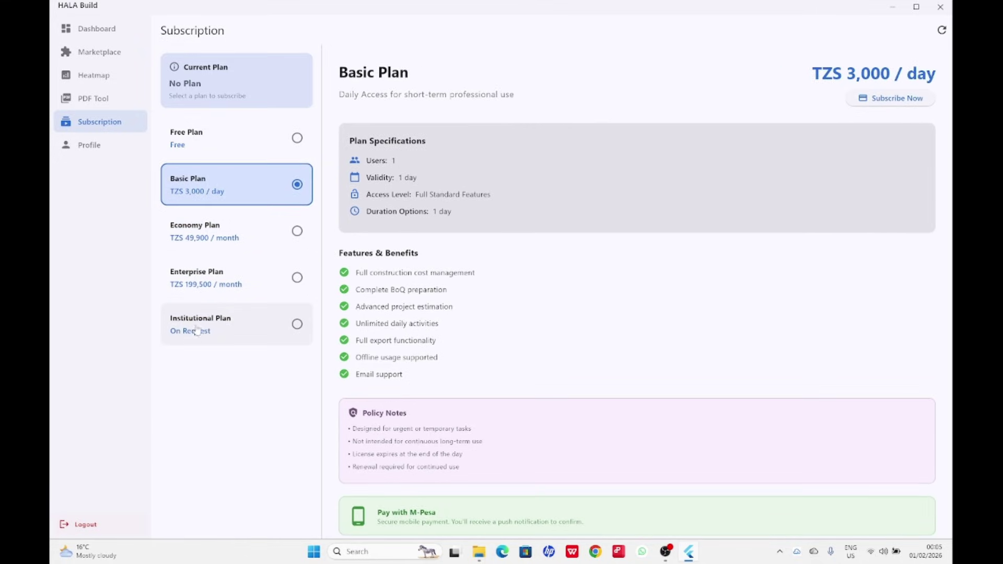
click(196, 331)
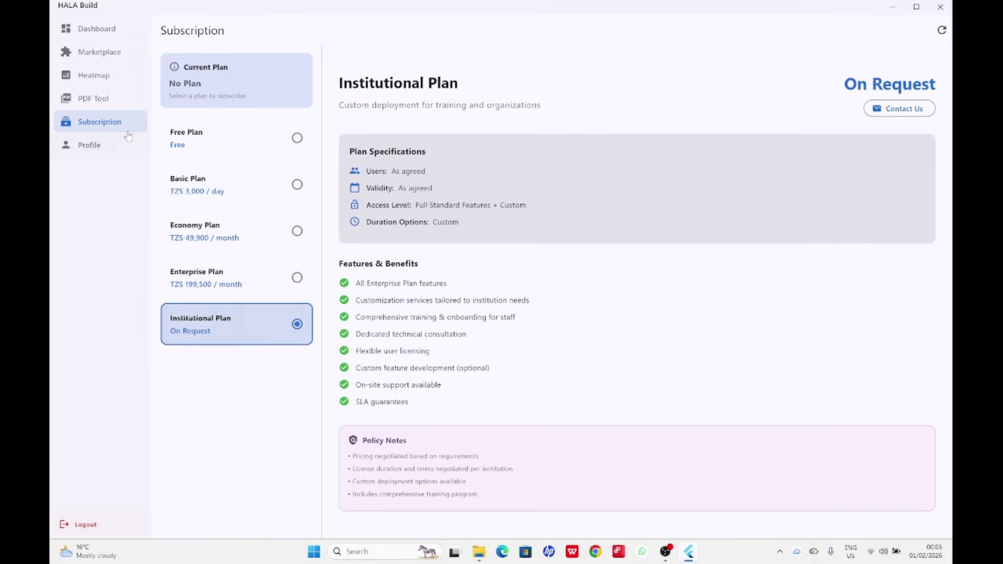
click(89, 146)
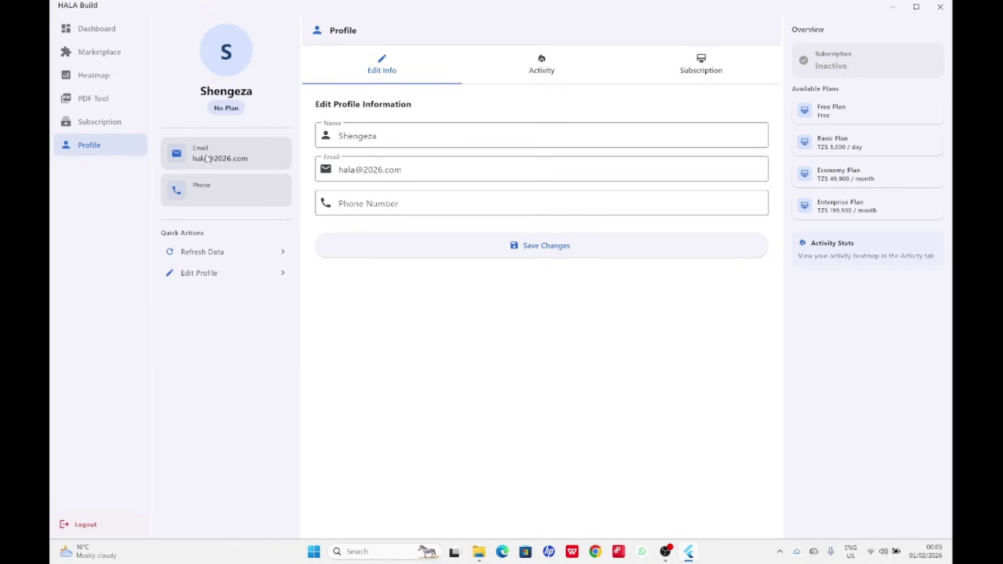
Go back to the Dashboard, then open the Marketplace.
click(103, 31)
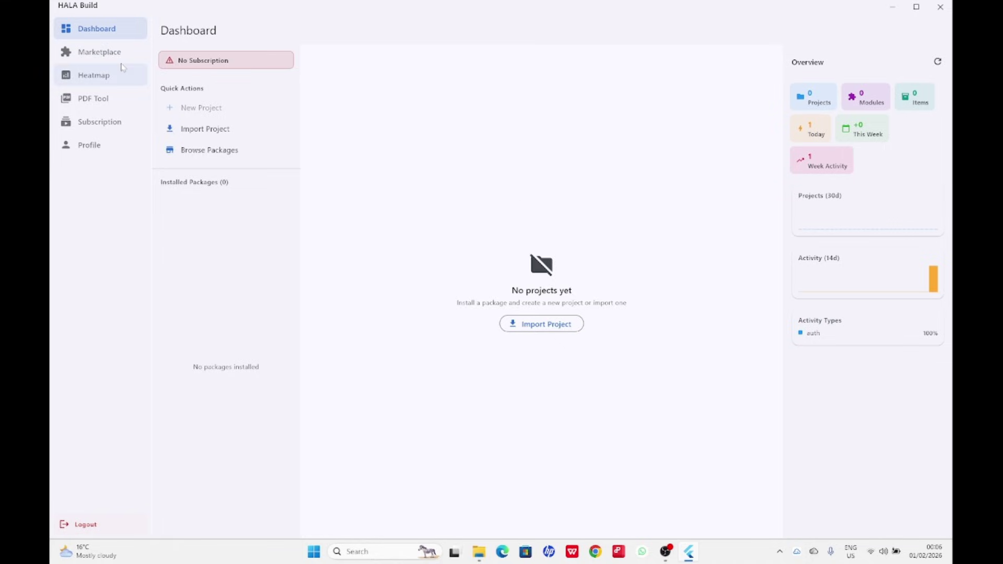
click(98, 52)
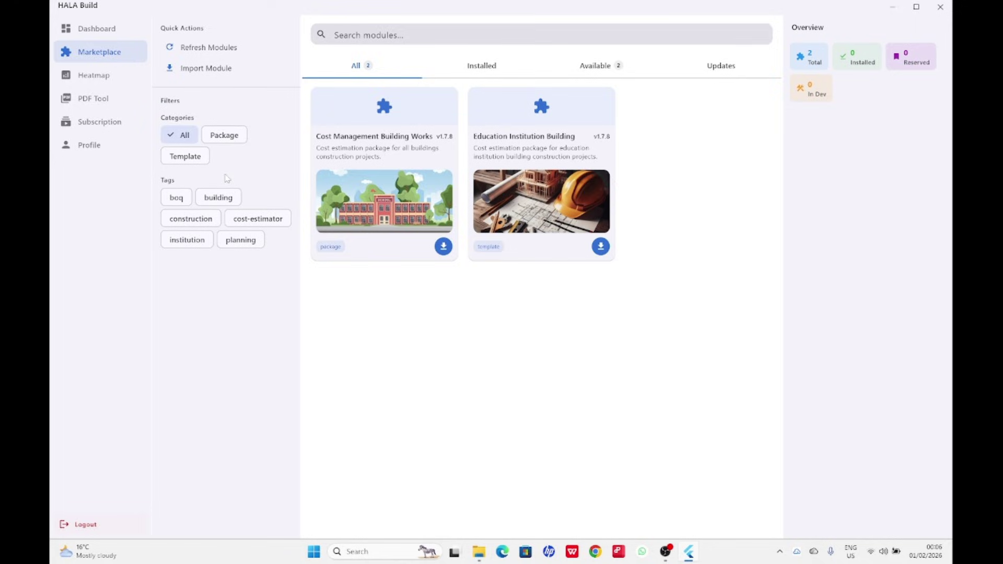
Filter the Marketplace to packages and install Cost Management Building Works v1.7.8.
click(224, 139)
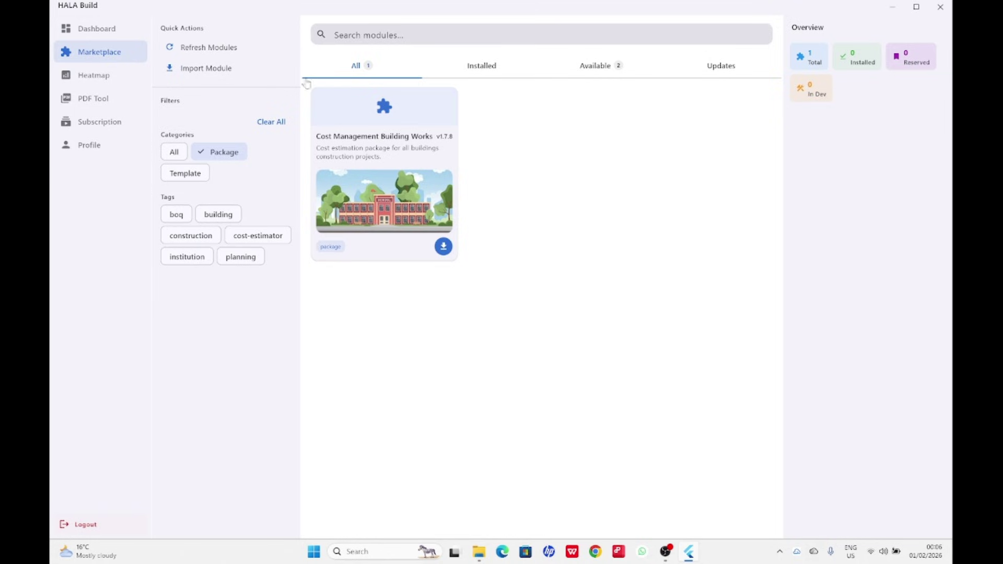
click(444, 248)
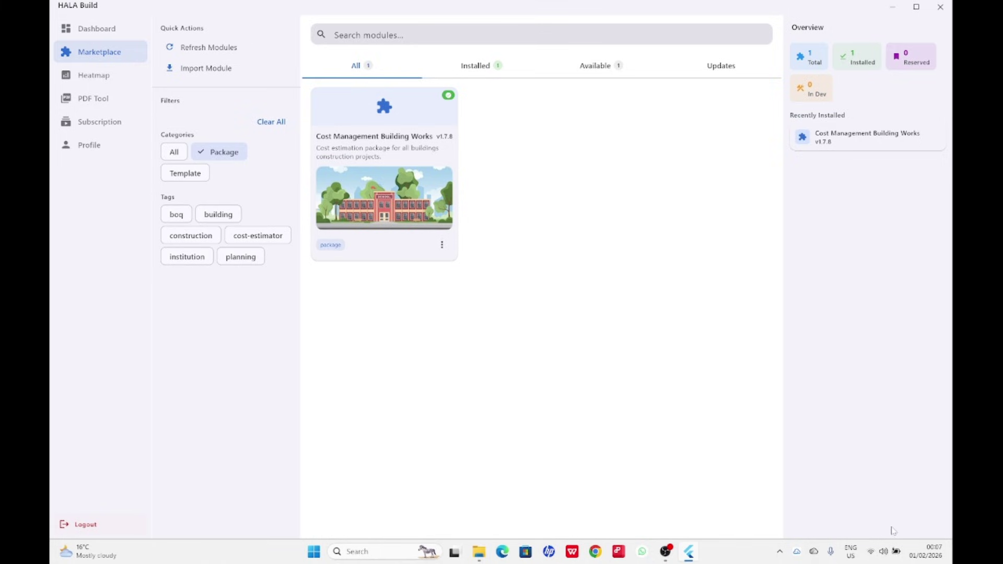
Turn Wi-Fi off from Windows Quick Settings, then return to HALA Build.
right_click(873, 554)
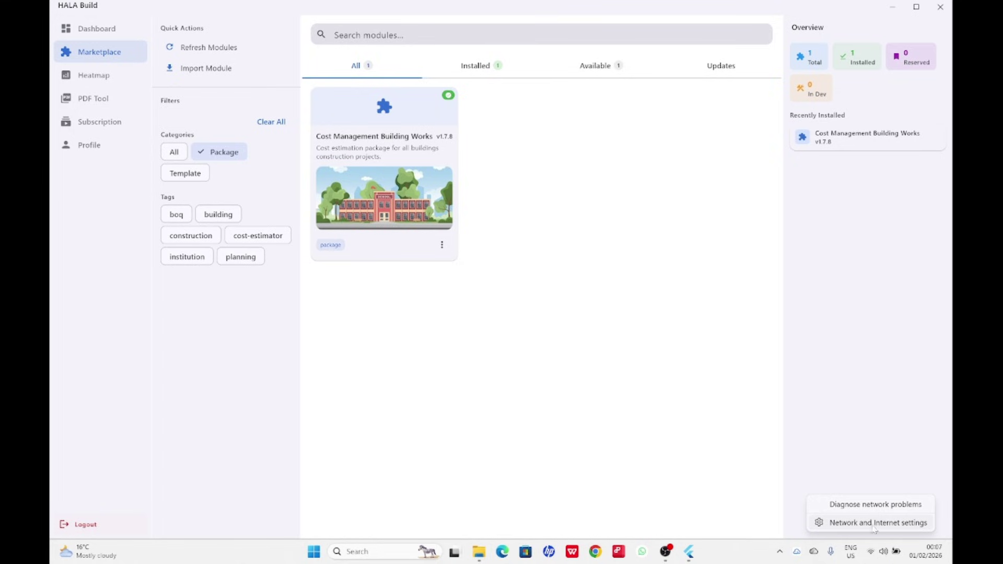
click(844, 432)
click(876, 555)
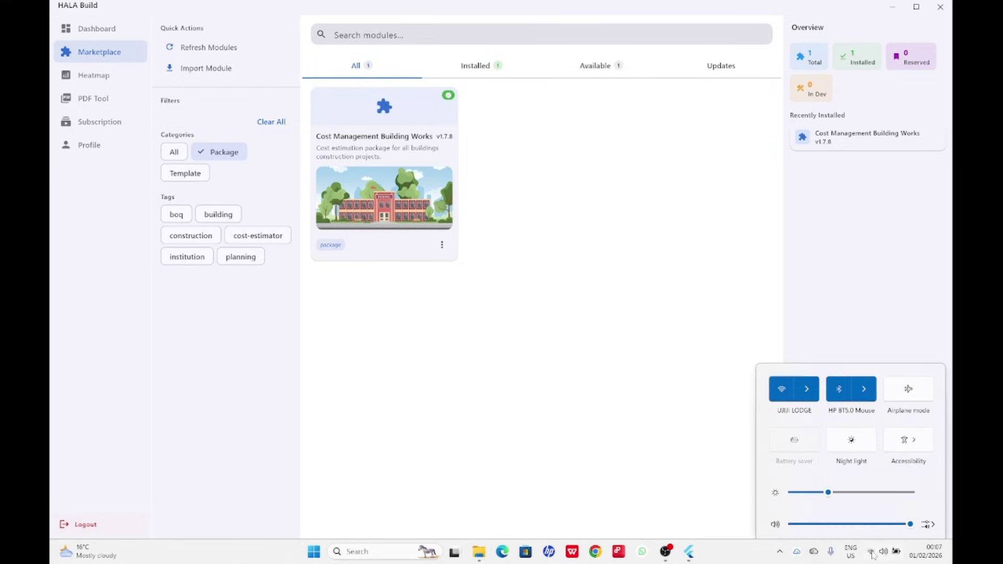
click(808, 351)
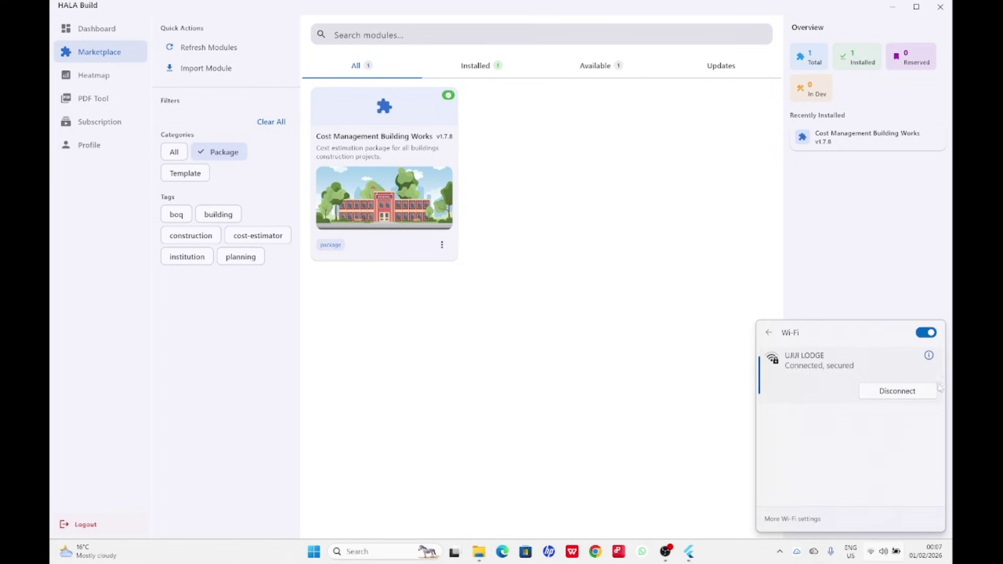
click(926, 333)
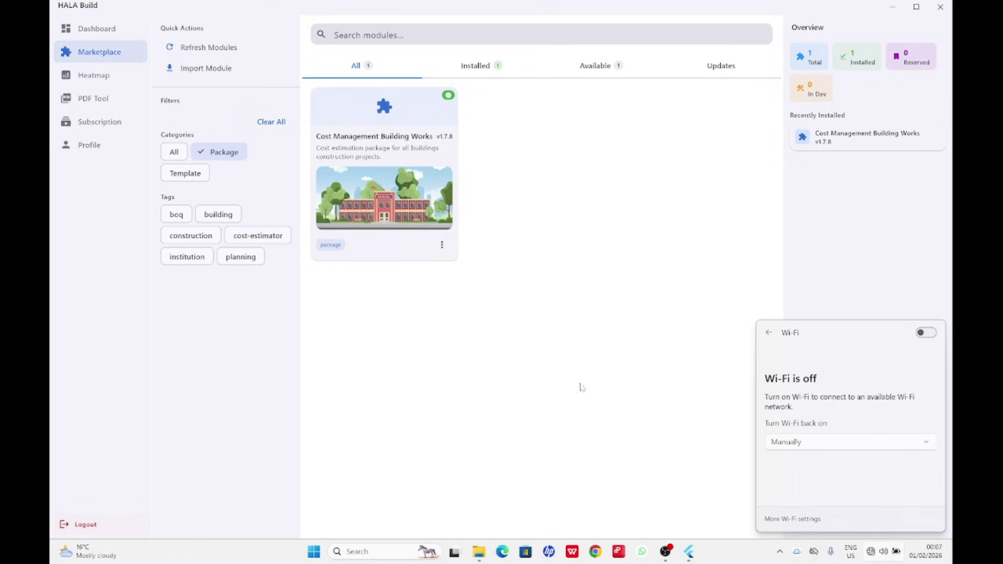
click(444, 330)
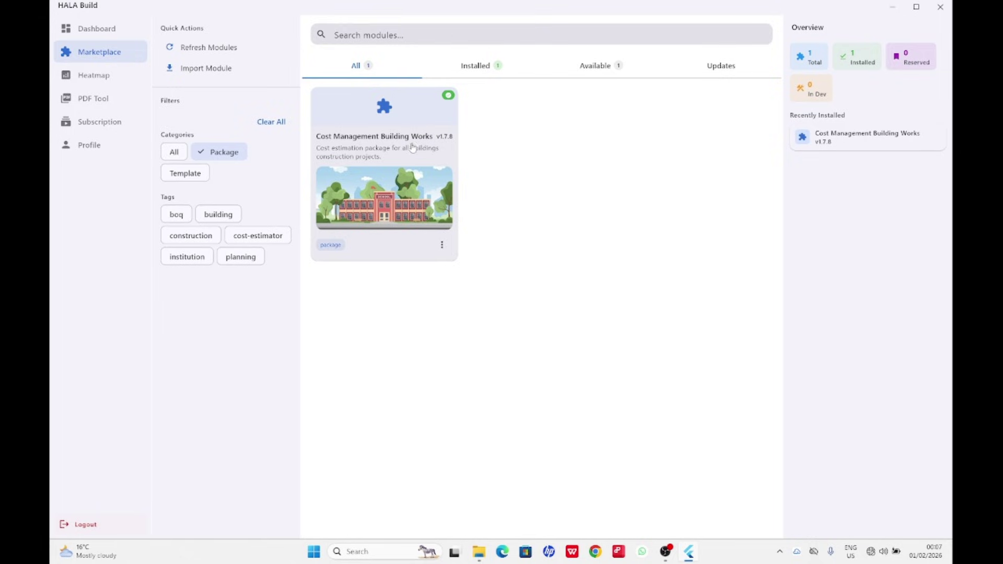
Open the Dashboard, showing Cost Management Building Works v1.7.8 installed and no projects.
click(103, 32)
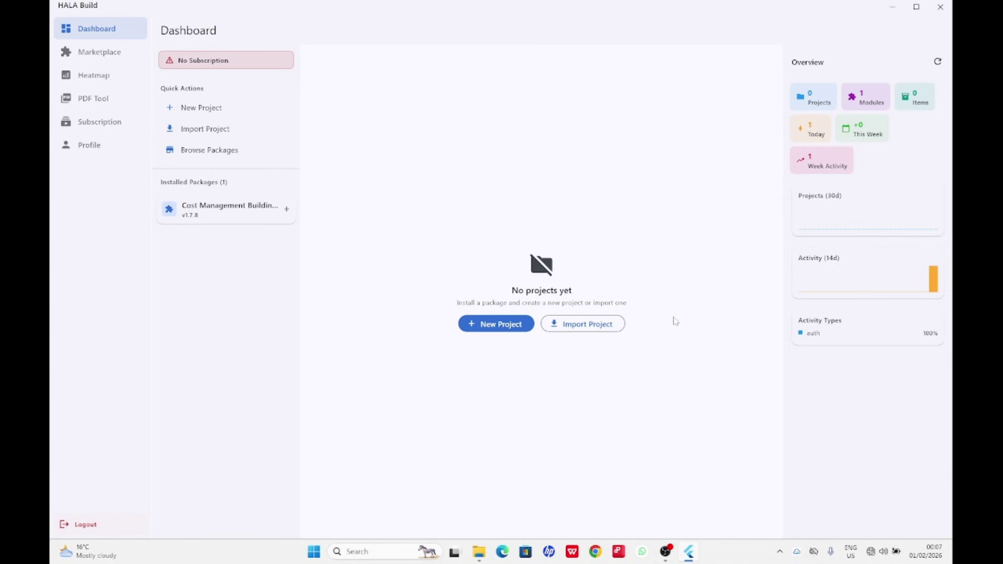
Create a new project named Iyunga, described as Commercial Building, with a cover page enabled.
click(499, 325)
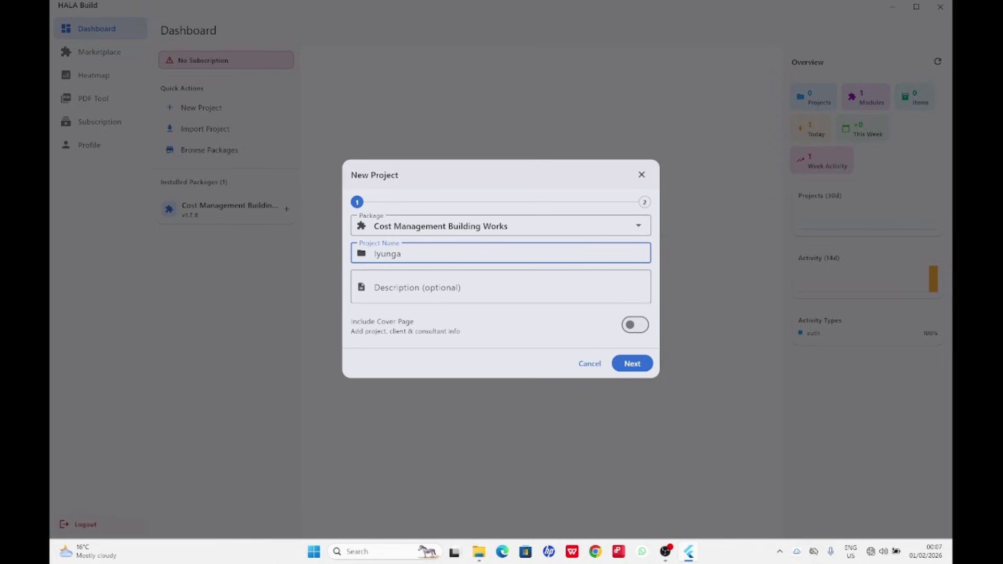
click(374, 282)
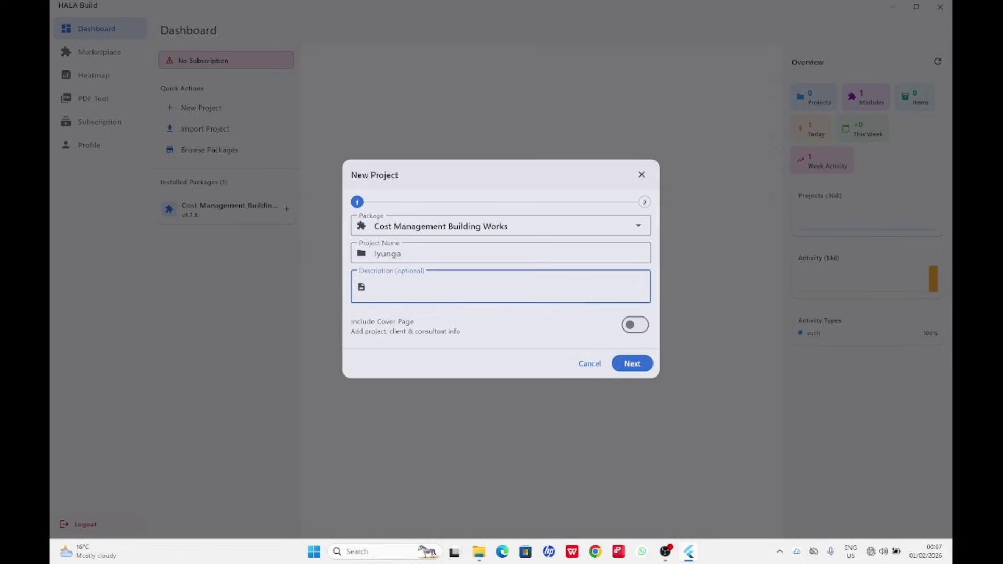
text(Commercial Building)
click(638, 328)
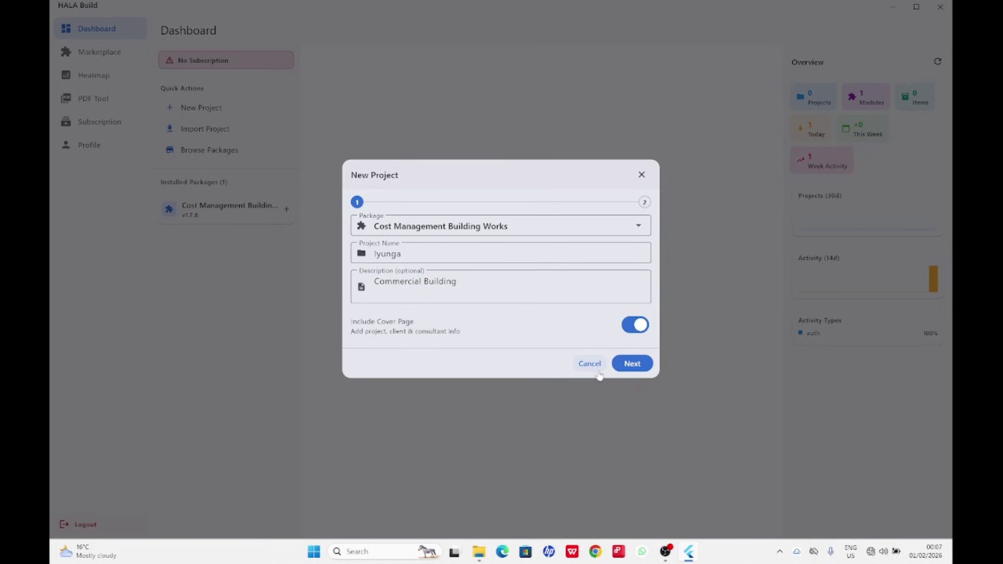
Create the Iyunga project with the Include Cover Page option switched off.
click(621, 363)
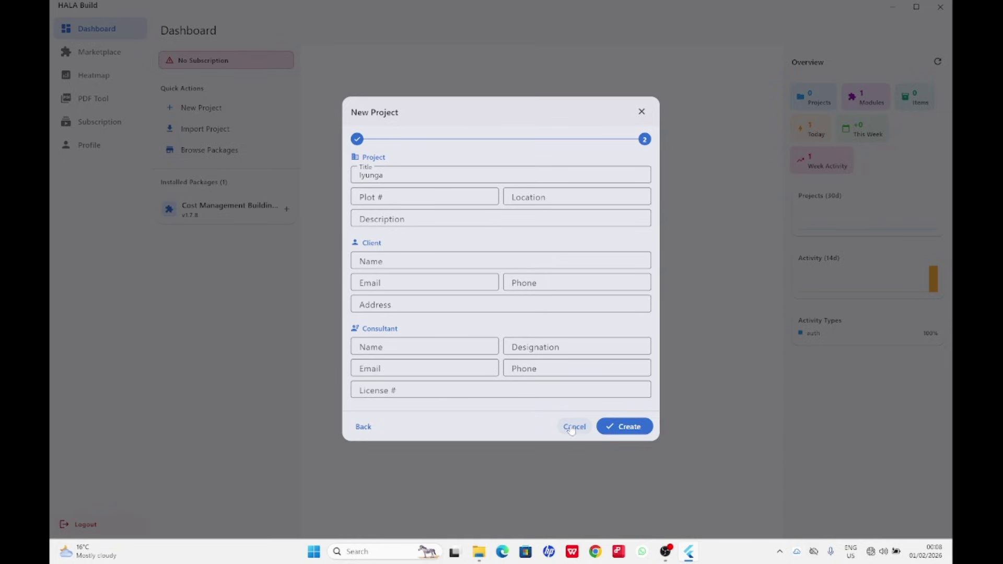
click(364, 427)
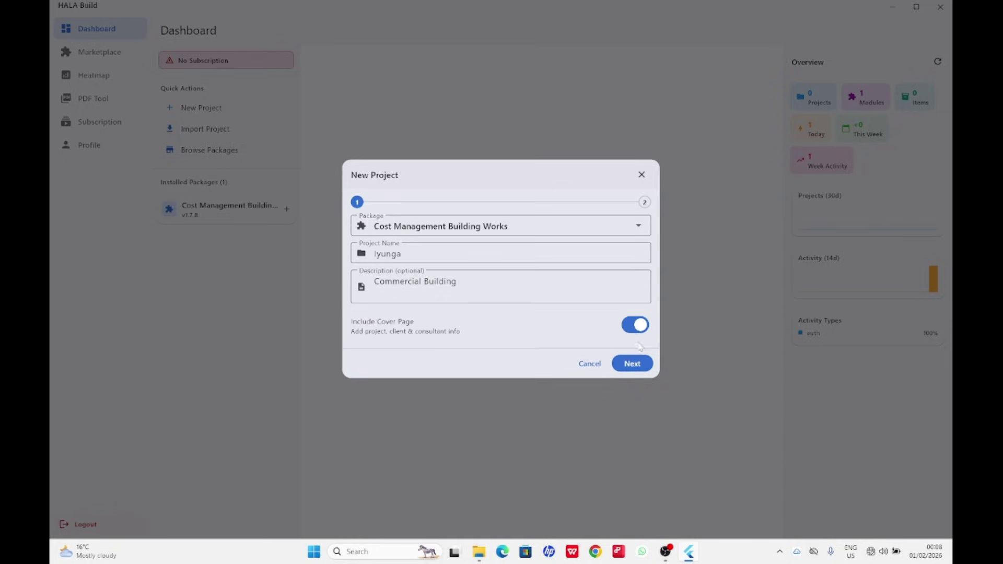
click(635, 325)
click(633, 364)
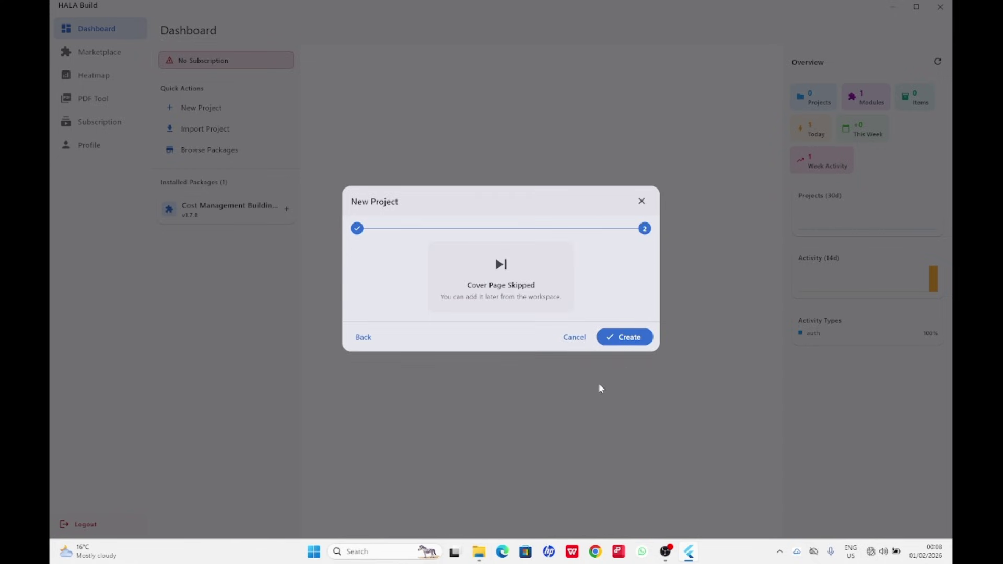
click(626, 337)
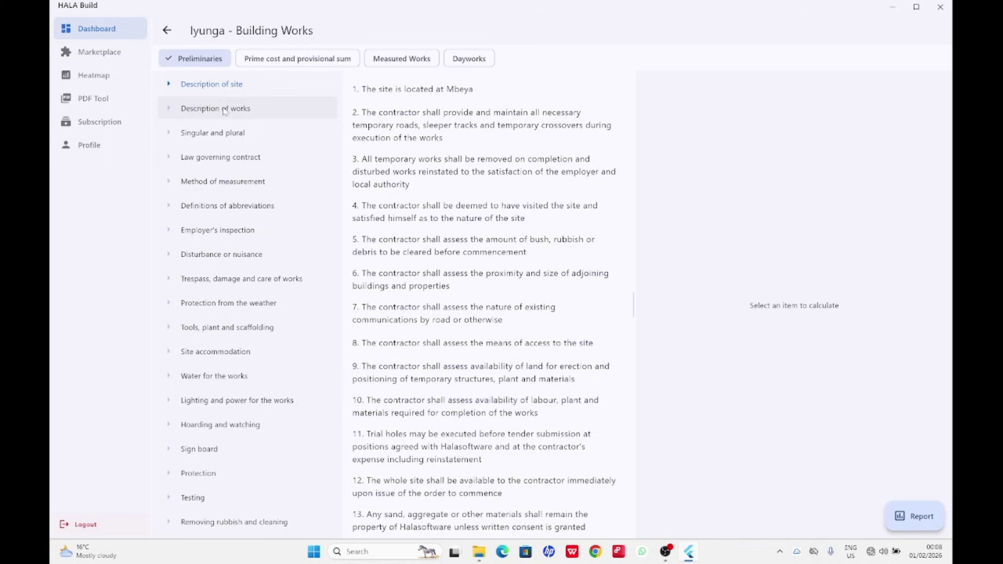
Read the Description of works and Description of site clauses, then bring up the network tray options.
click(225, 110)
click(226, 87)
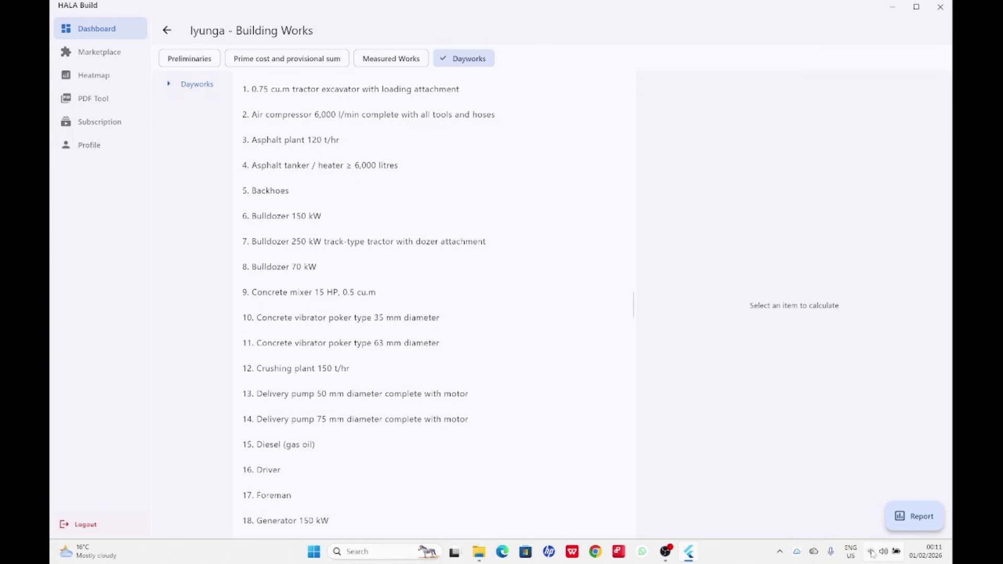
right_click(872, 553)
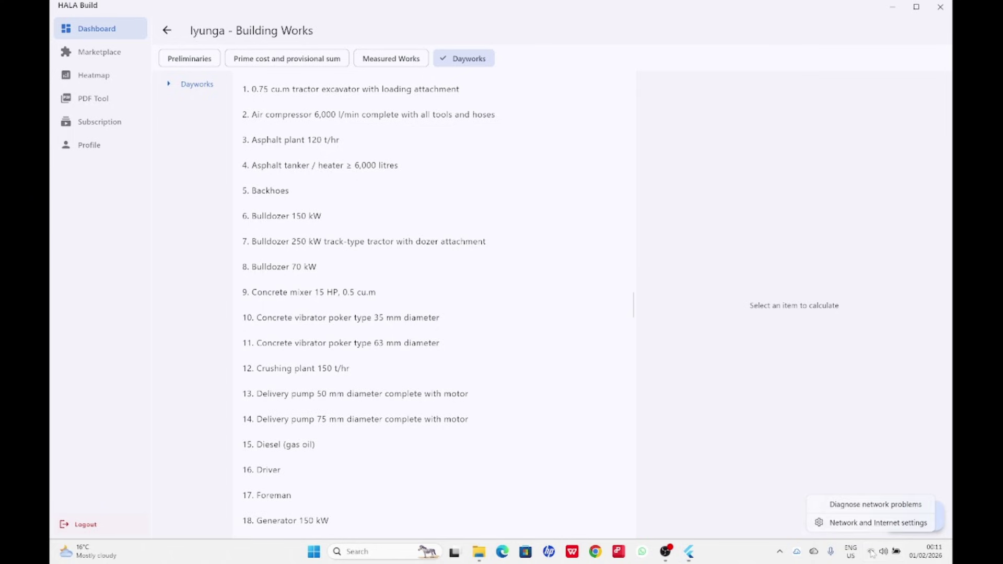
Turn Wi-Fi off from Windows Quick Settings.
key(Escape)
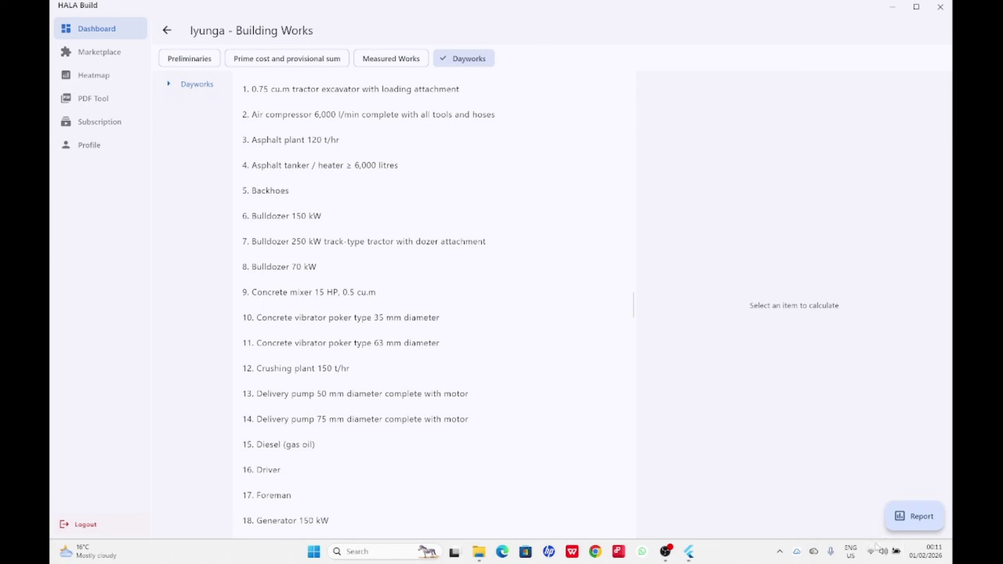
click(871, 553)
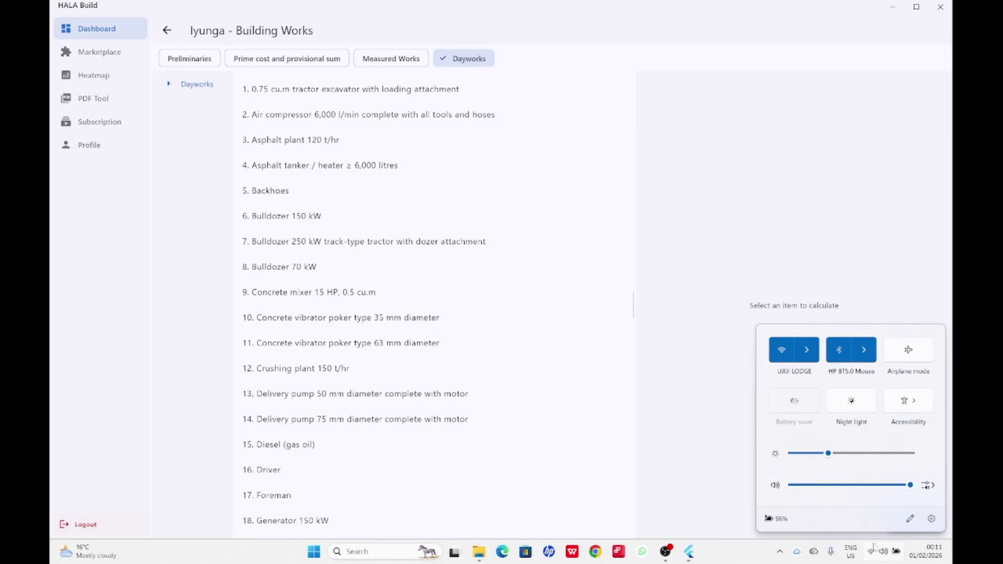
click(807, 350)
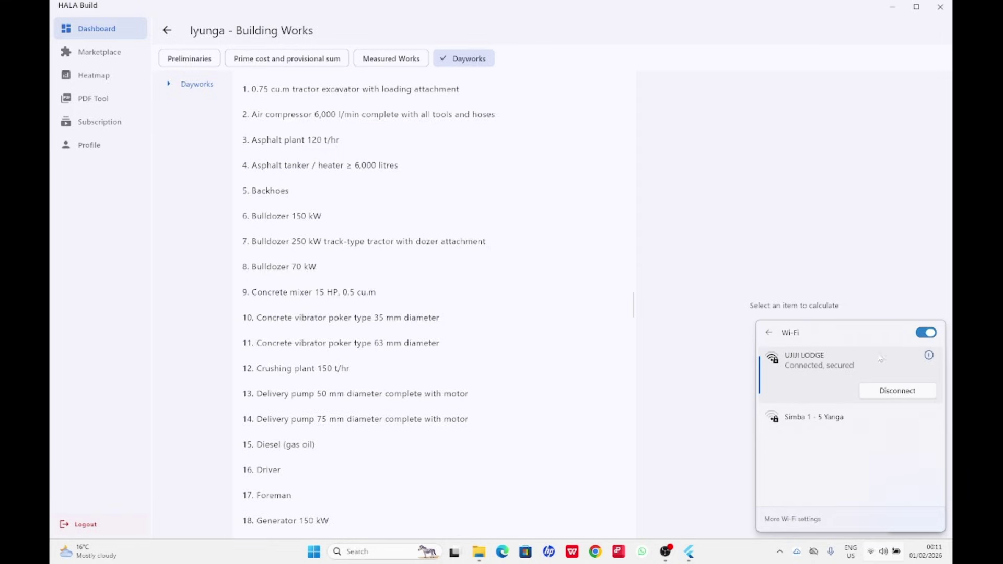
click(927, 333)
Browse the Measured Works, Prime cost, Preliminaries and Dayworks tabs, ending on Measured Works.
click(546, 332)
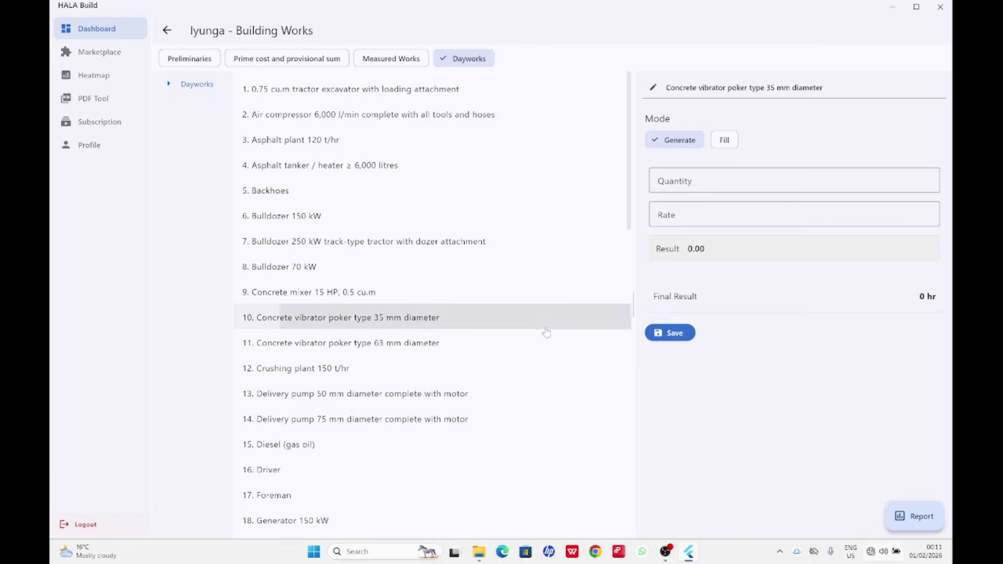
click(389, 56)
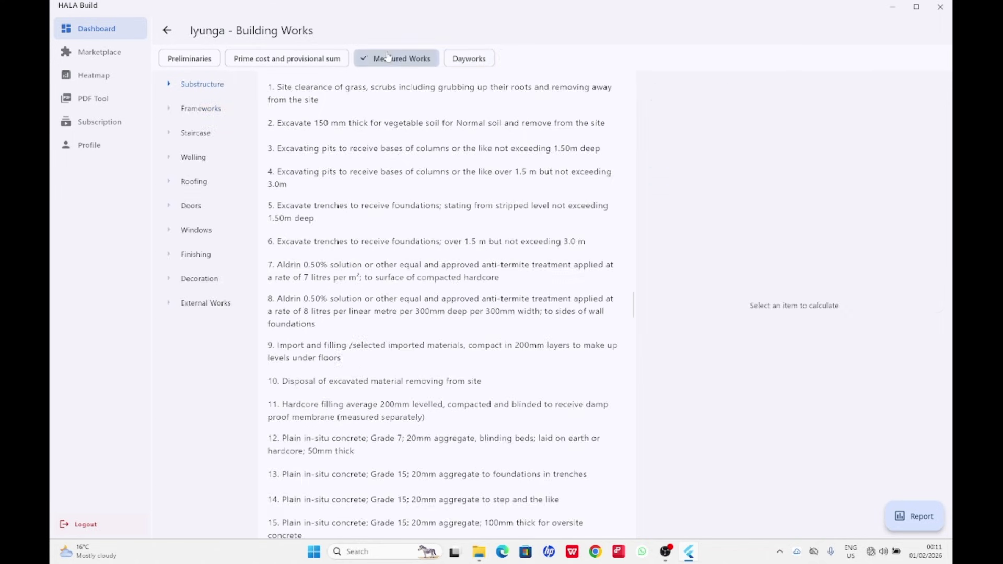
click(325, 63)
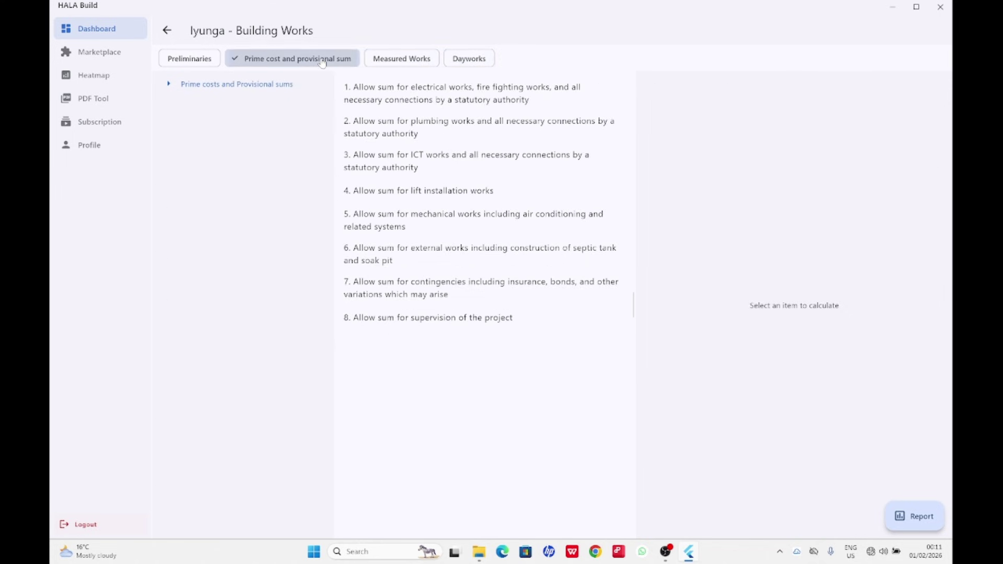
click(195, 62)
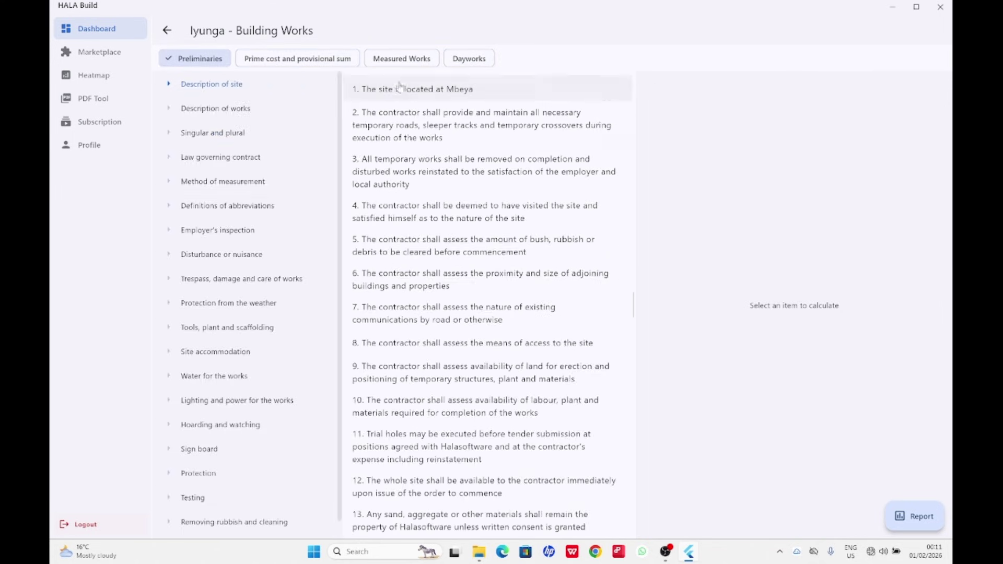
click(316, 60)
click(402, 62)
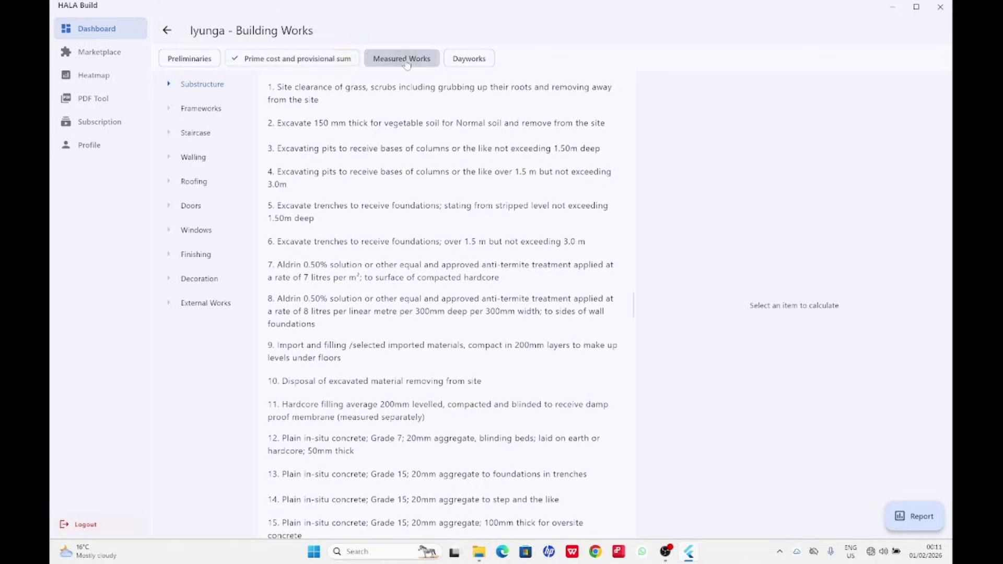
click(478, 63)
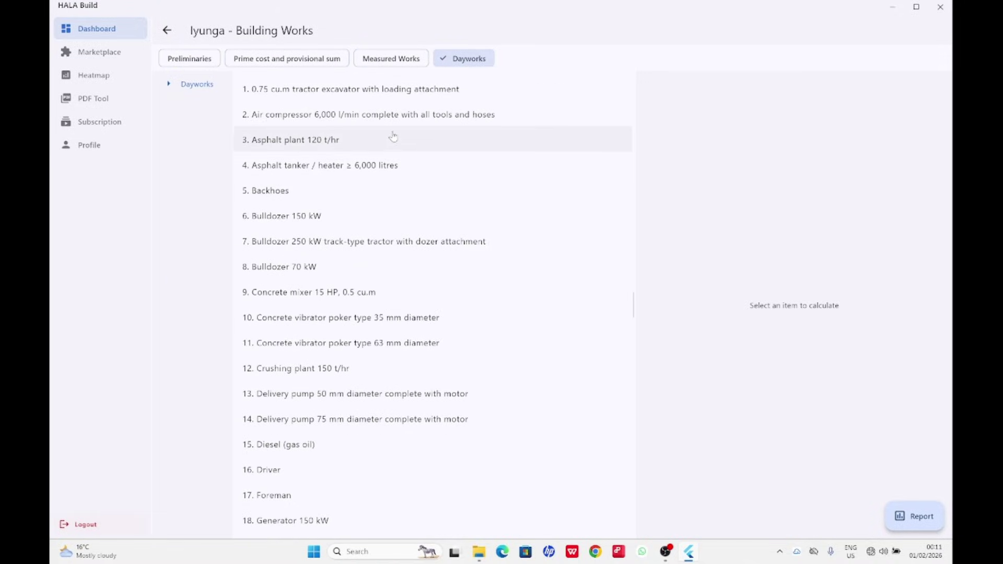
click(384, 66)
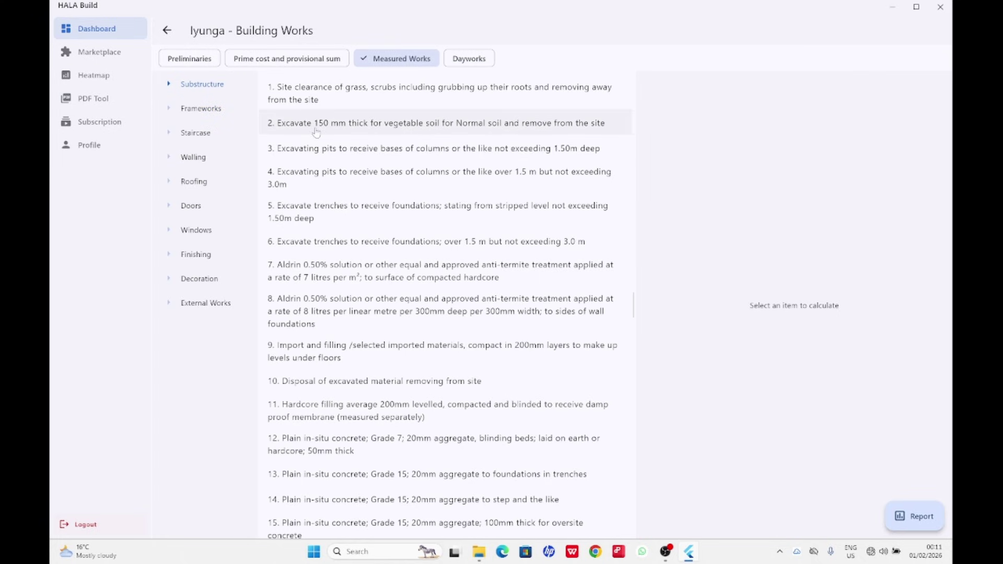
Open the site clearance item's calculator and compare its Bills of Quantity and Bidding Price inputs.
click(372, 99)
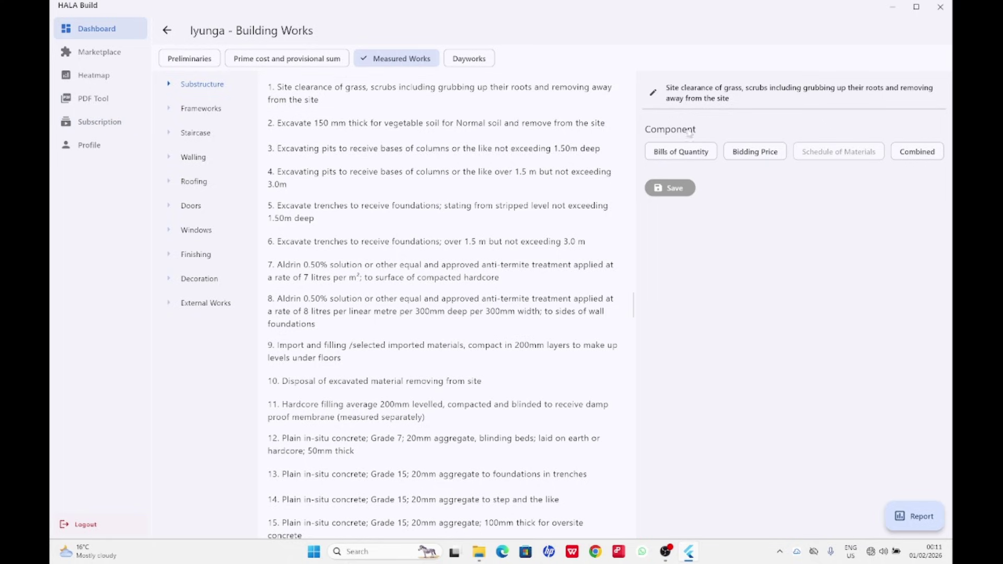
click(673, 156)
click(753, 154)
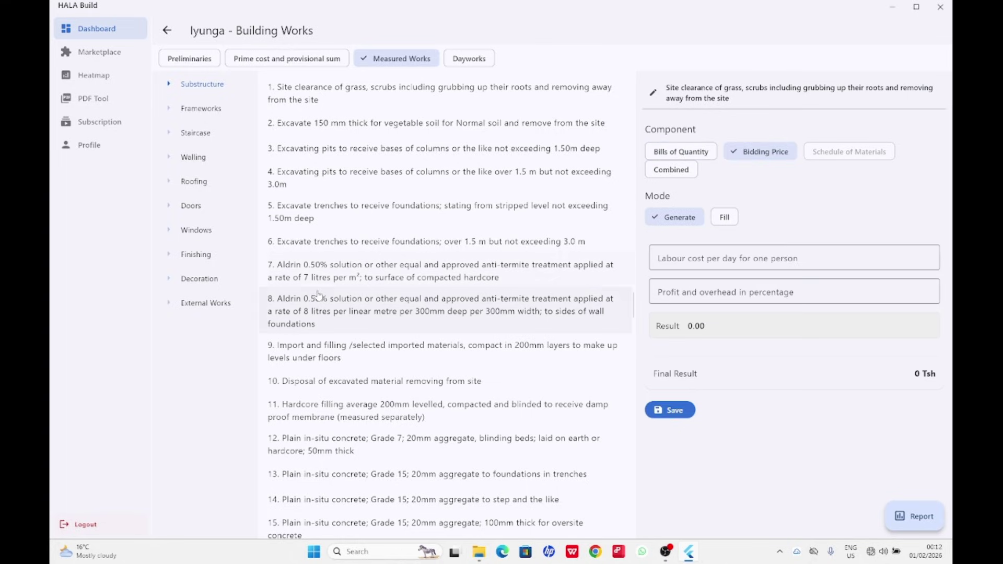
Open item 14, Grade 15 concrete to steps, and switch its calculator to Combined.
scroll(327, 287, down, 4)
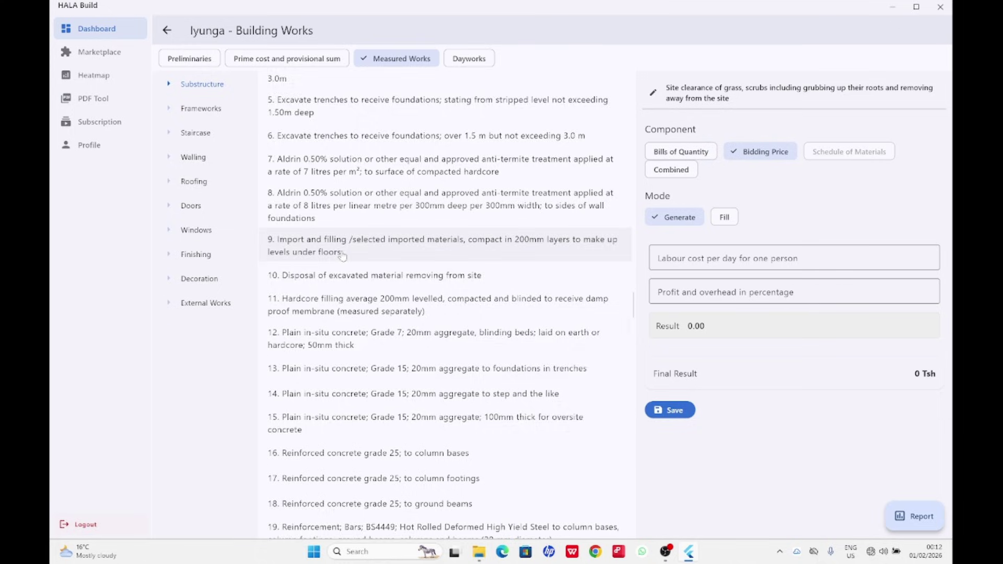
scroll(329, 308, down, 1)
click(454, 323)
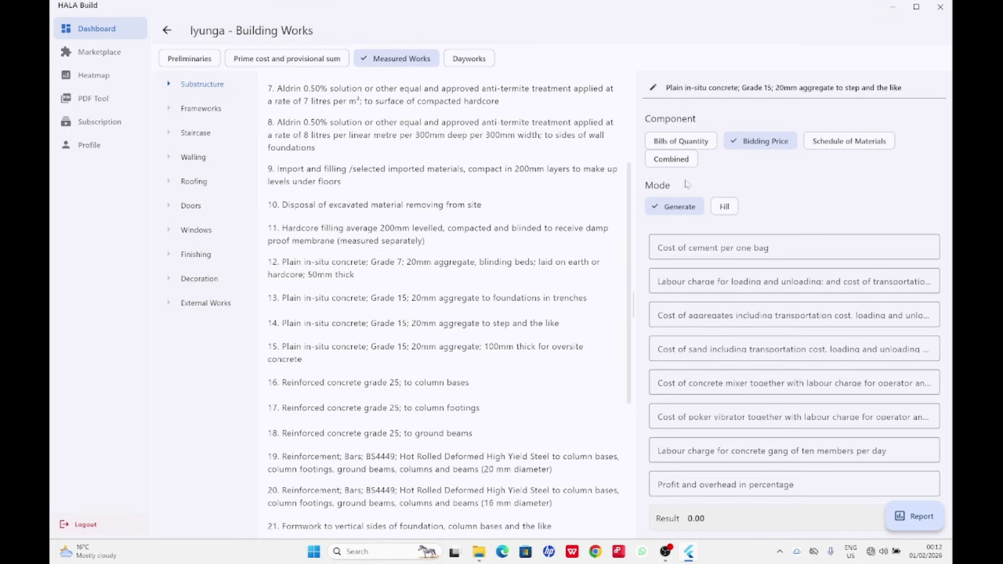
click(686, 148)
click(771, 144)
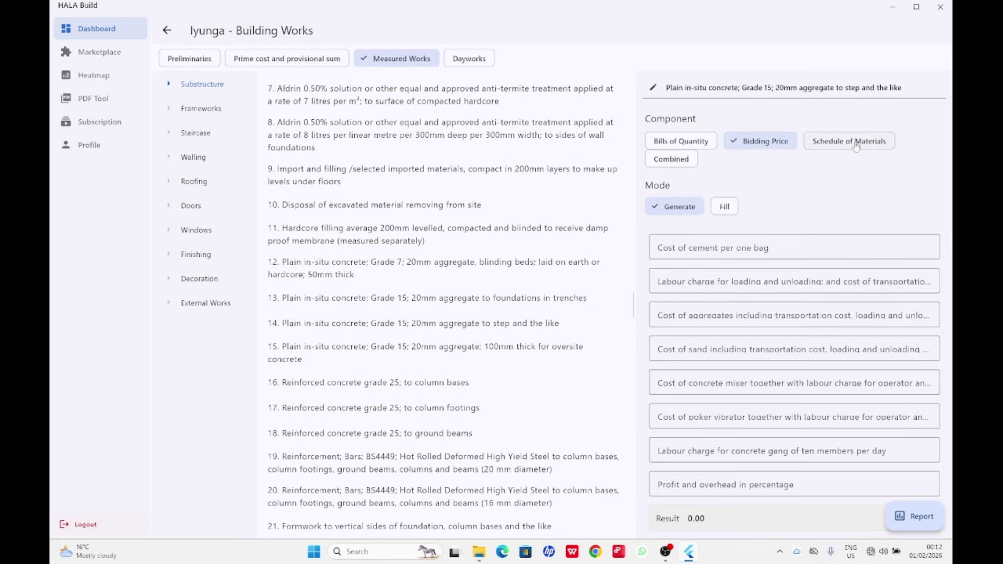
click(853, 144)
click(671, 159)
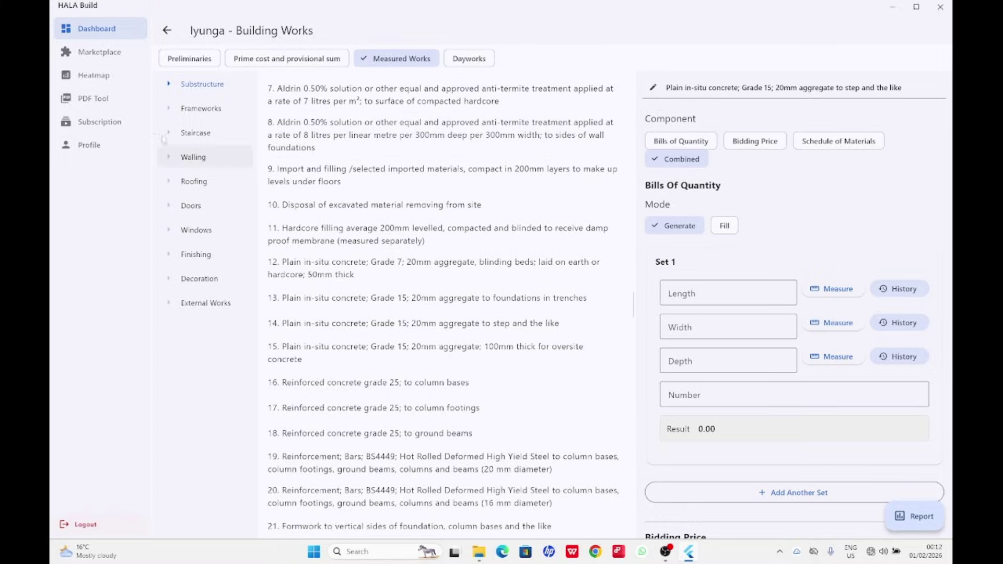
In the PDF Tool, import the 01 MRCC Academic Building As-Built Architectural Drawings into Iyunga.
click(101, 103)
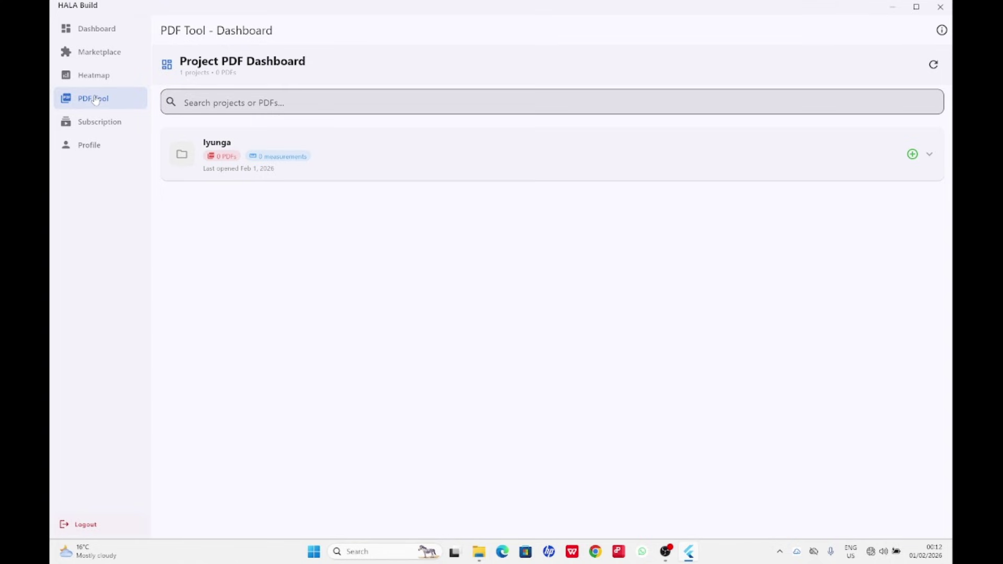
click(271, 160)
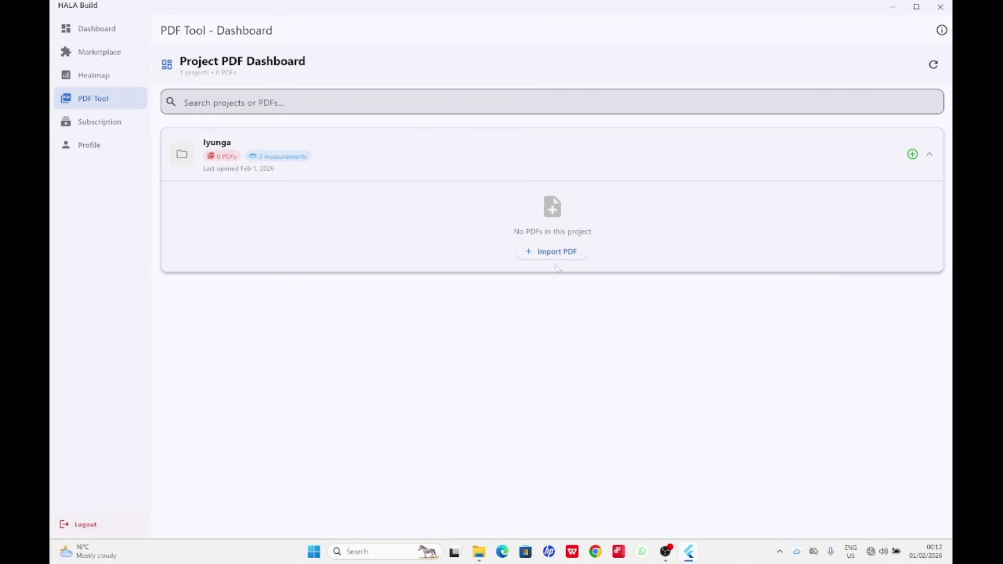
click(557, 254)
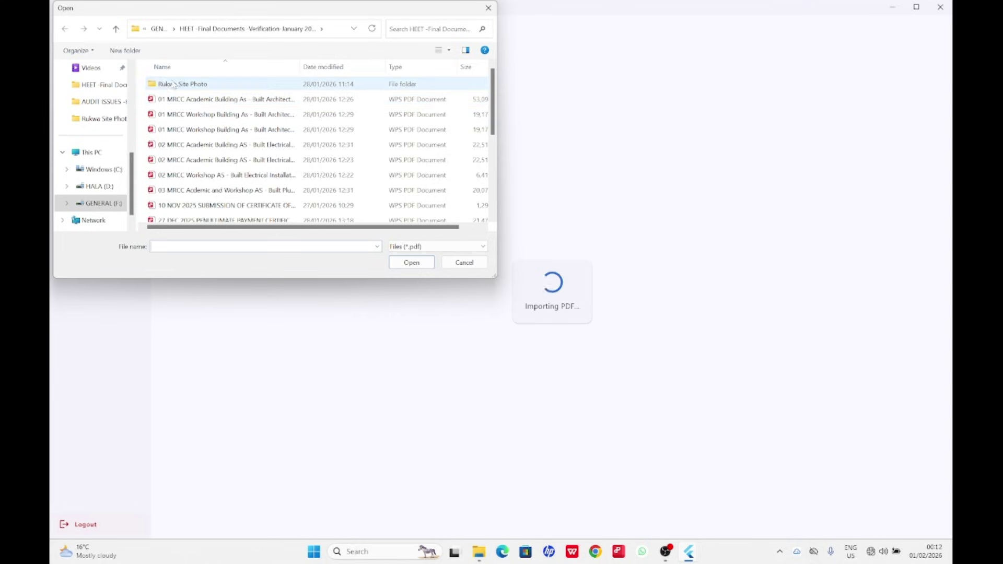
click(208, 104)
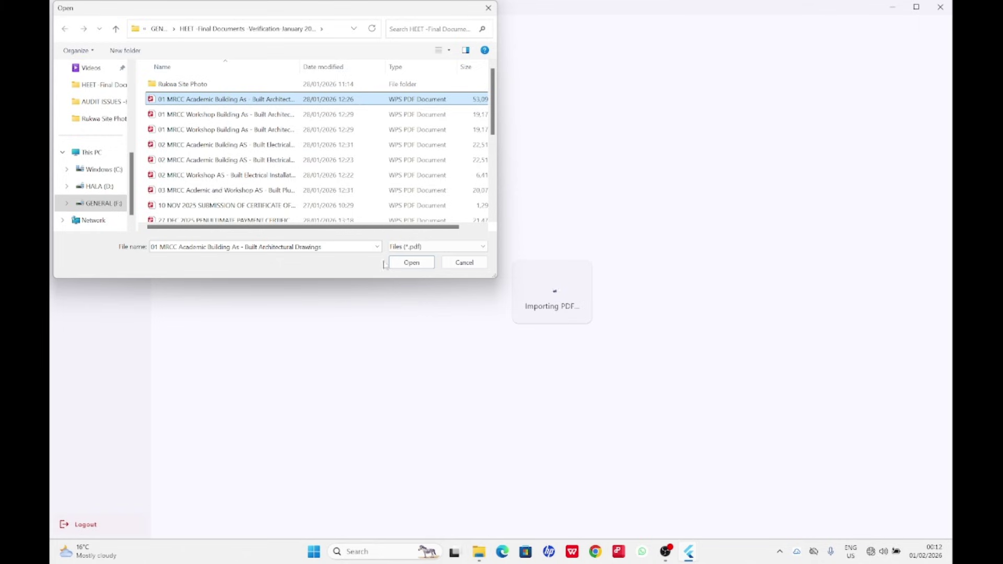
Open the 99-page drawings PDF and preview pages 5, 3 and 2, ending on the Site Plan Layout.
click(413, 262)
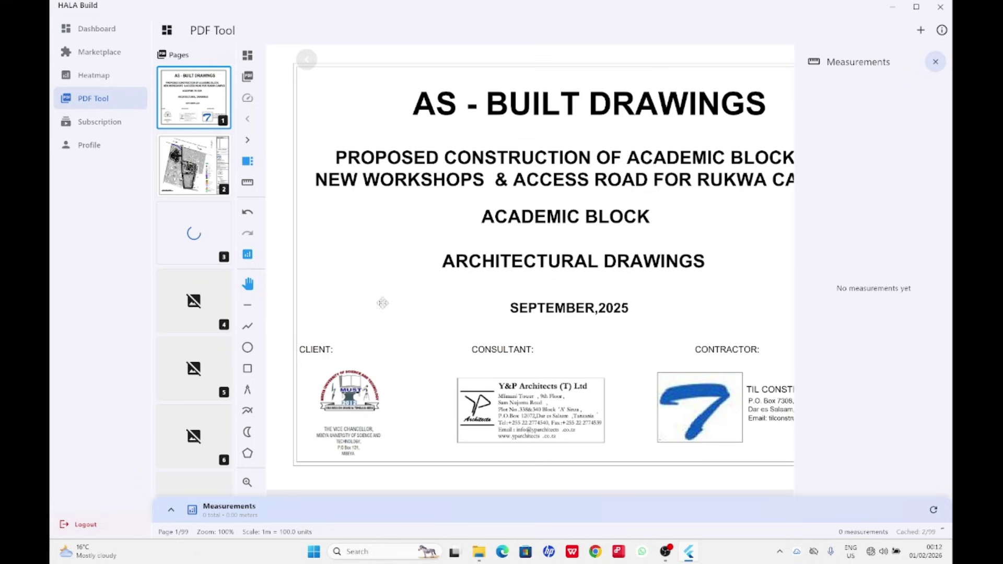
scroll(194, 157, down, 3)
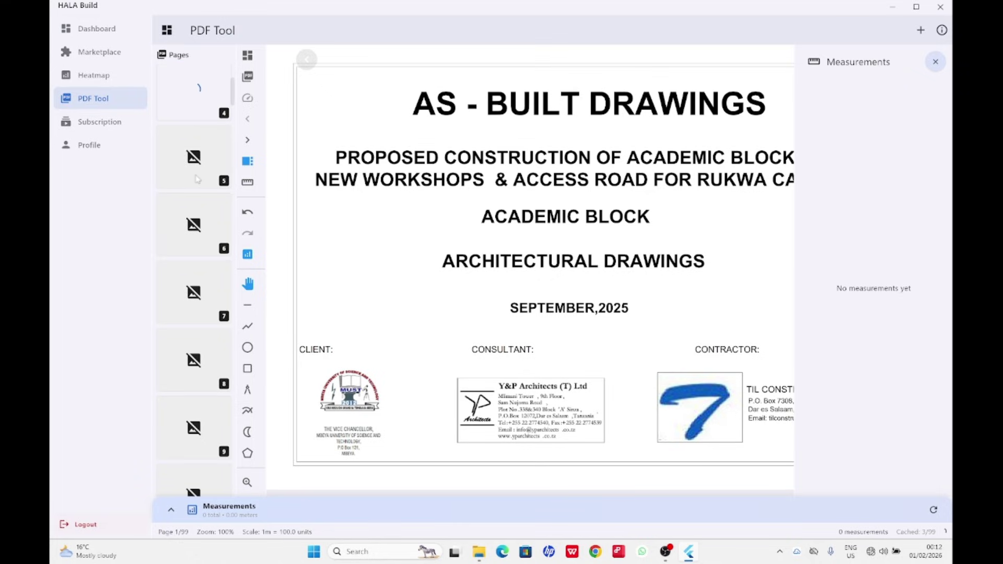
click(191, 136)
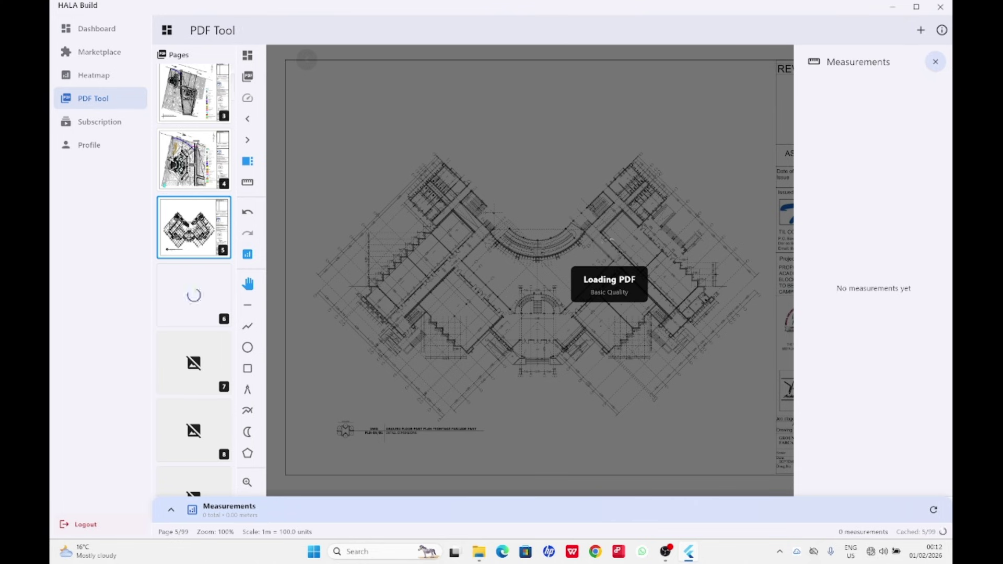
click(212, 114)
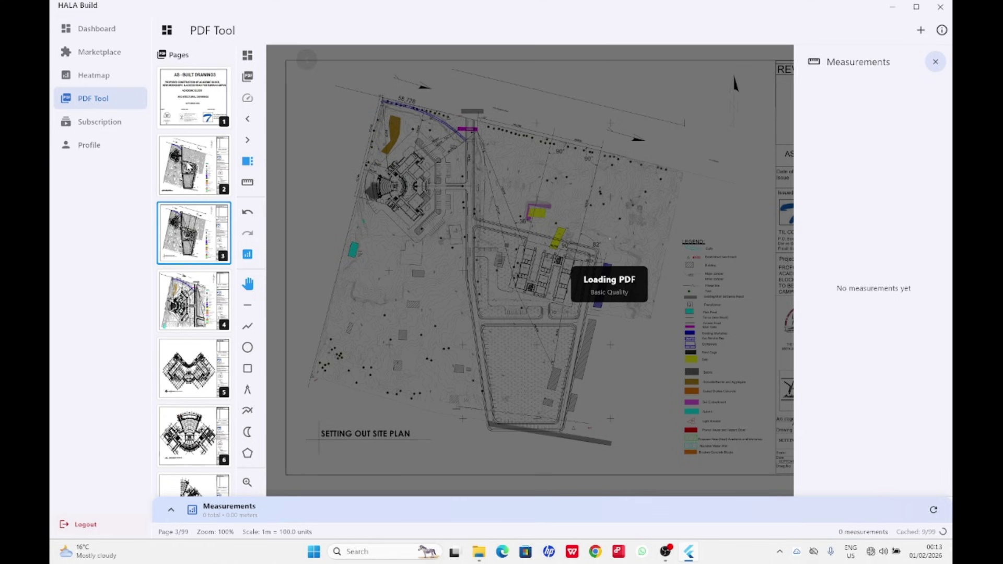
click(188, 166)
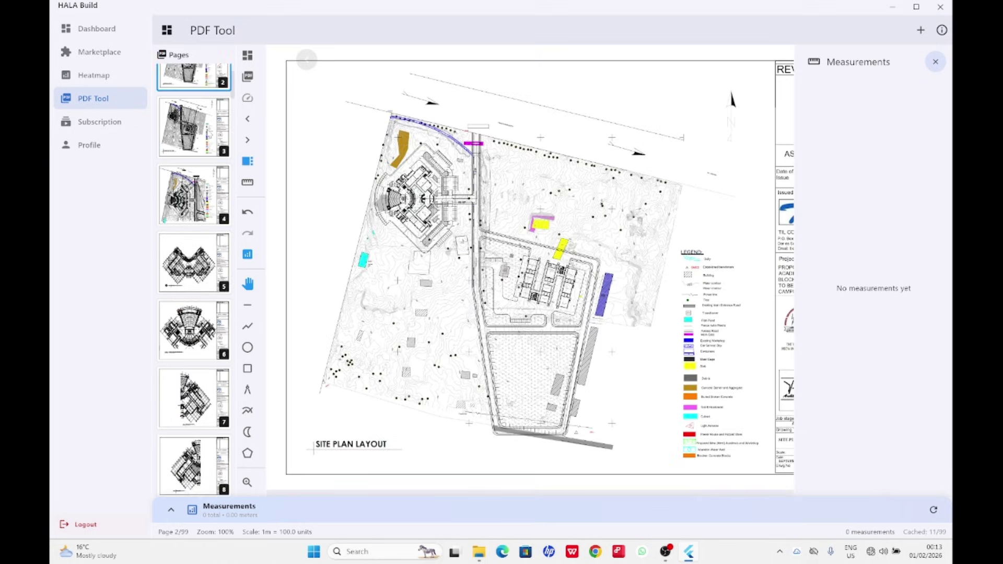
scroll(208, 134, down, 5)
scroll(208, 130, up, 5)
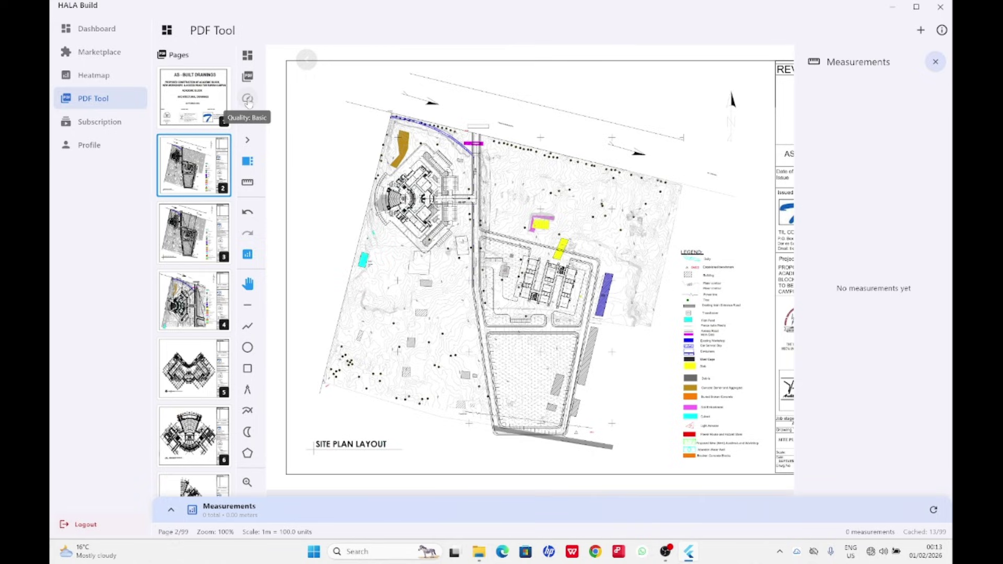
click(248, 99)
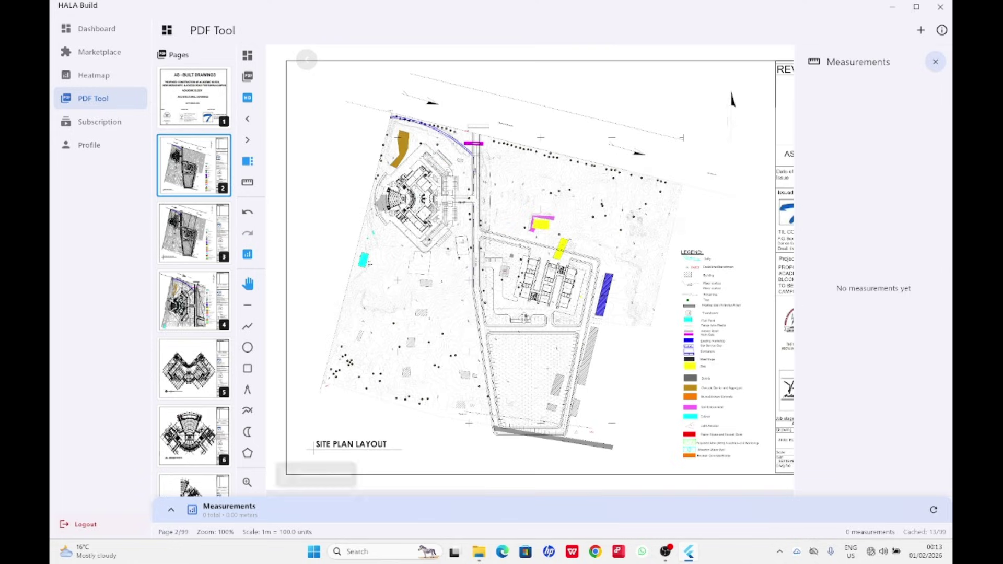
click(248, 98)
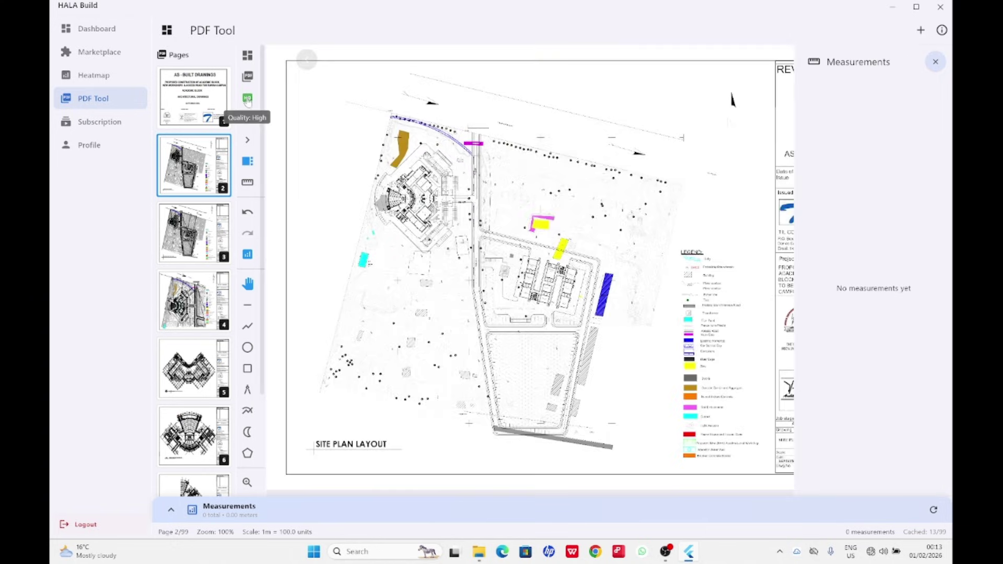
click(248, 99)
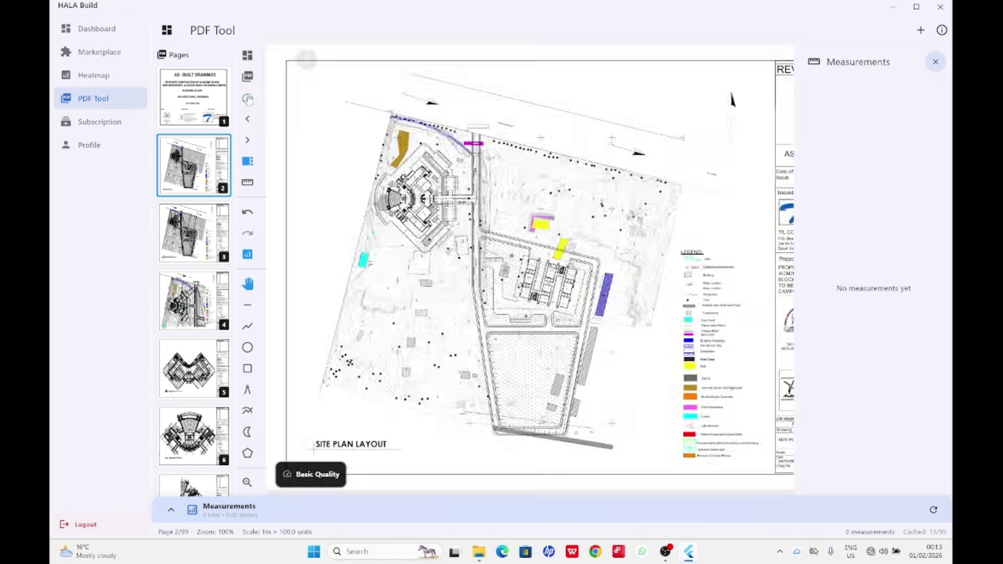
click(248, 99)
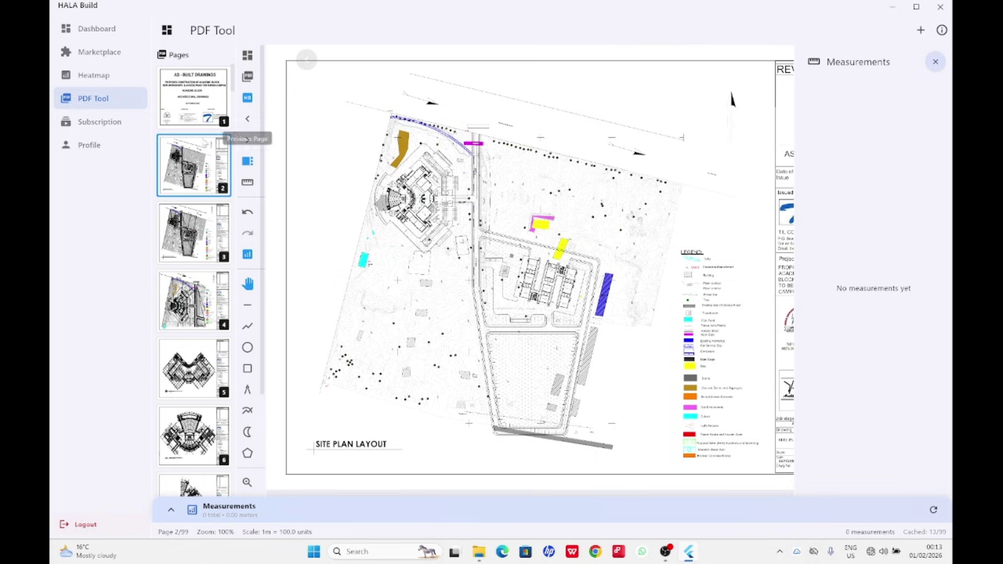
click(250, 101)
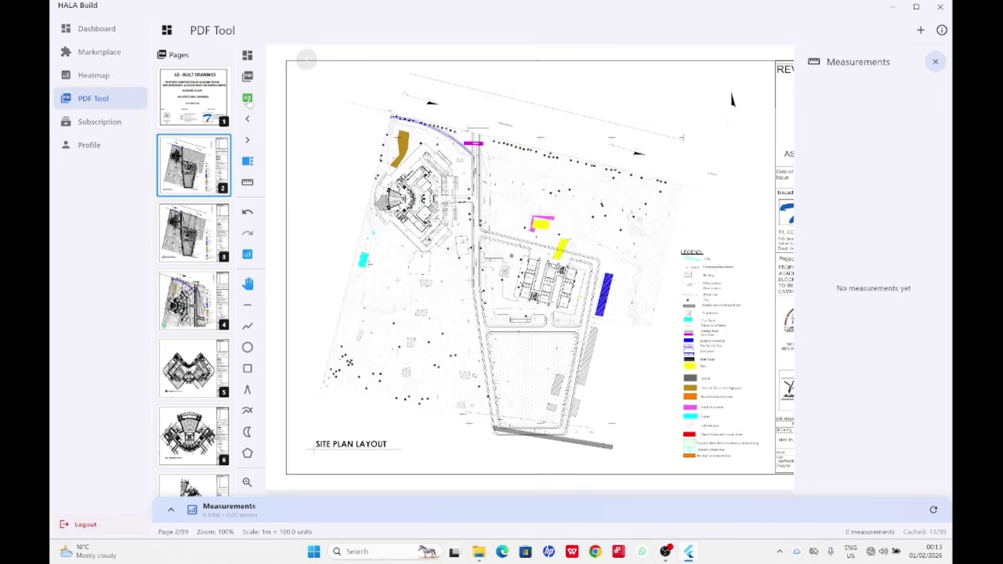
click(248, 99)
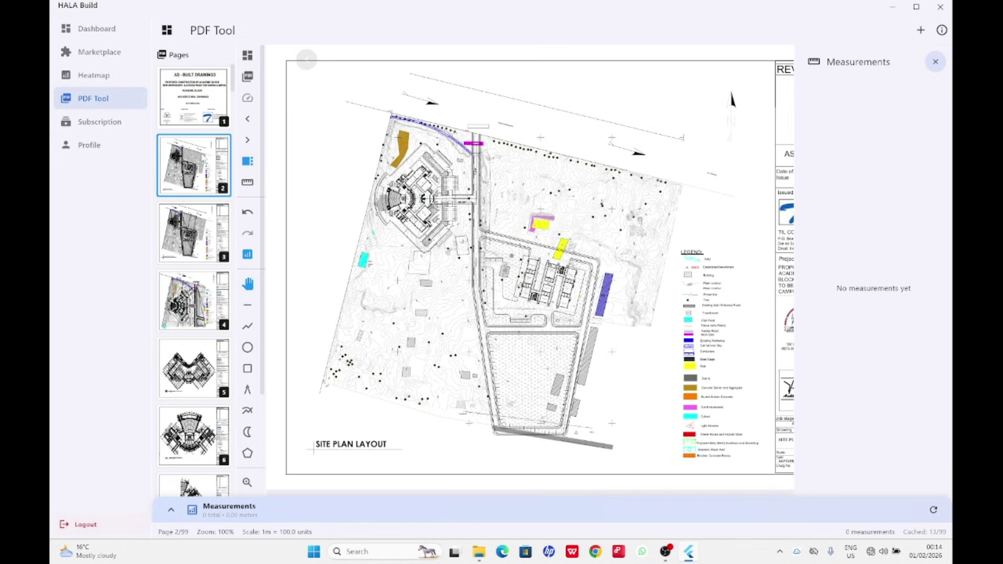
scroll(203, 220, down, 10)
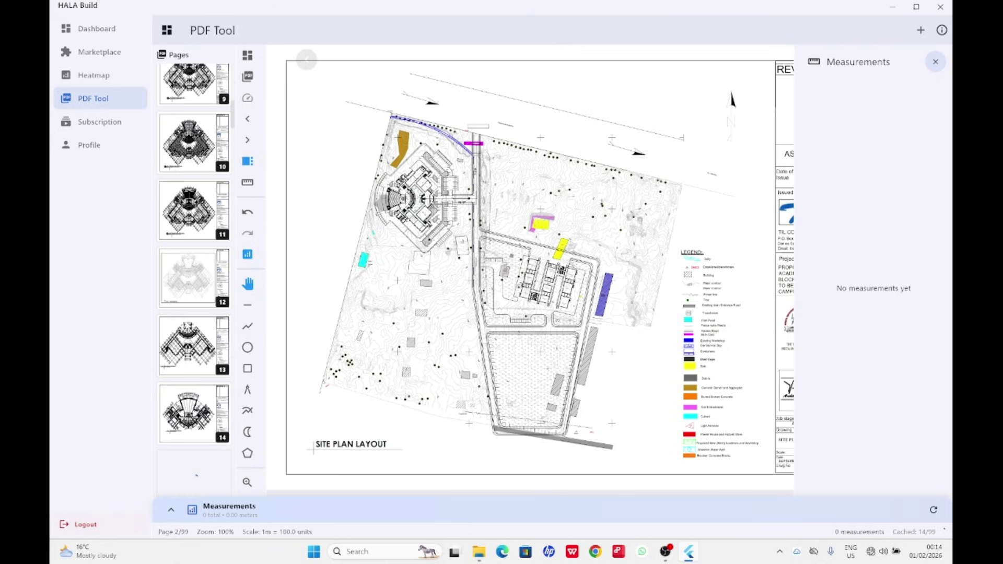
scroll(196, 319, down, 8)
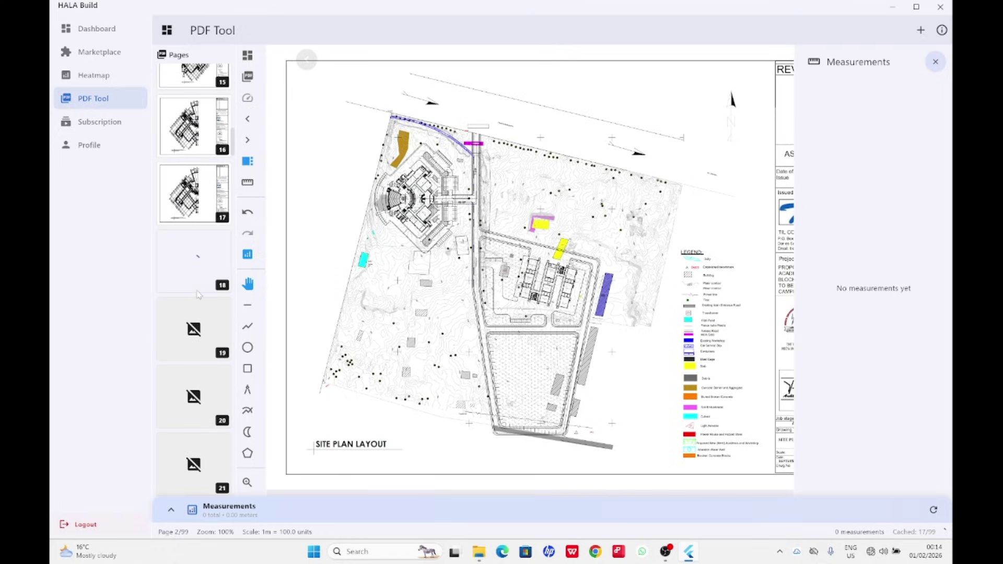
scroll(191, 324, down, 5)
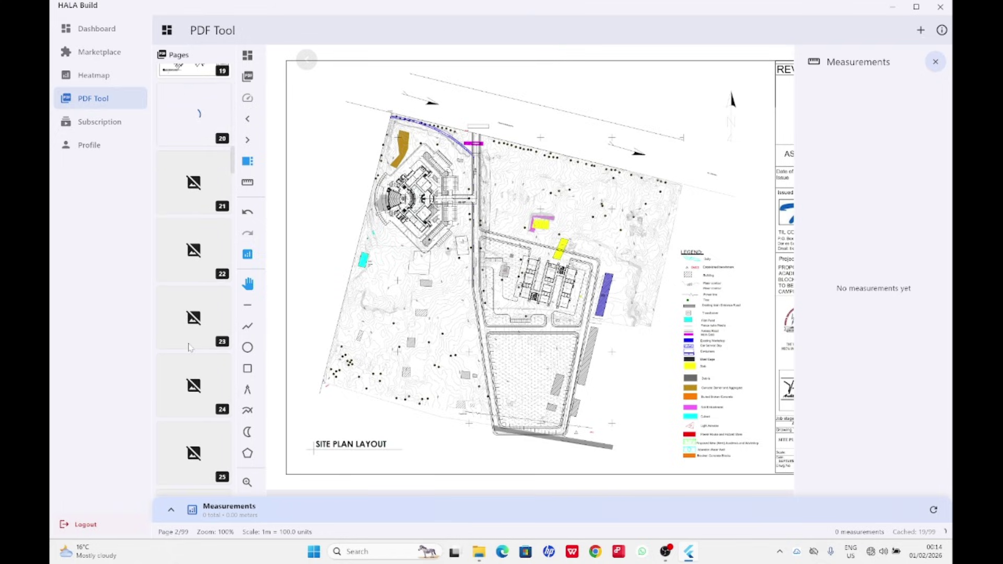
scroll(190, 347, down, 6)
scroll(192, 342, down, 14)
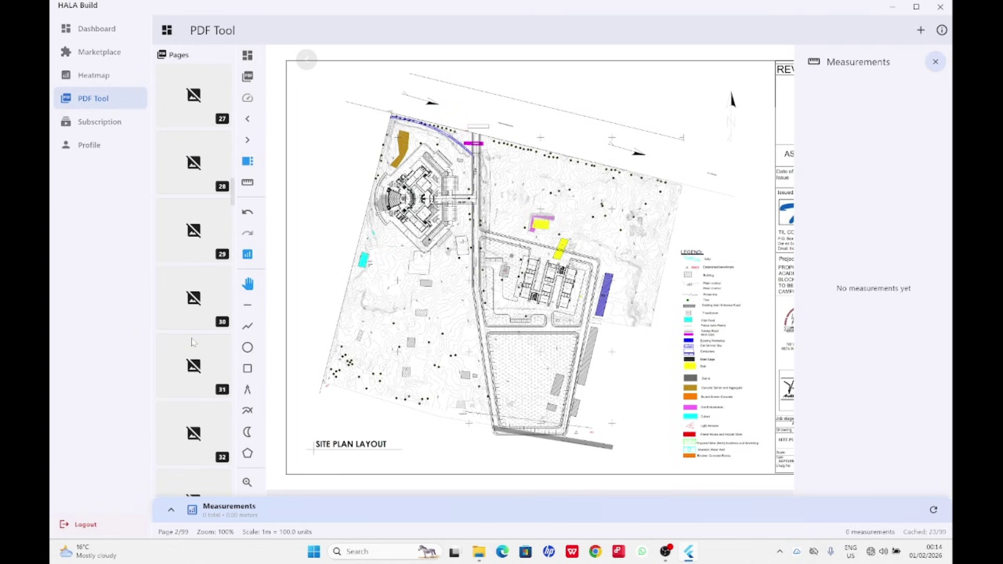
scroll(198, 336, down, 20)
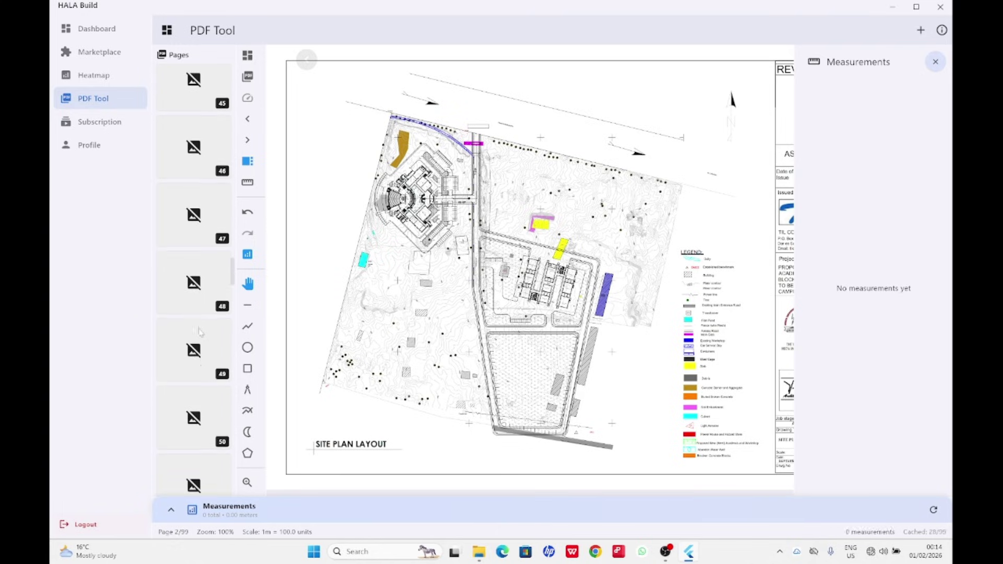
scroll(200, 332, down, 20)
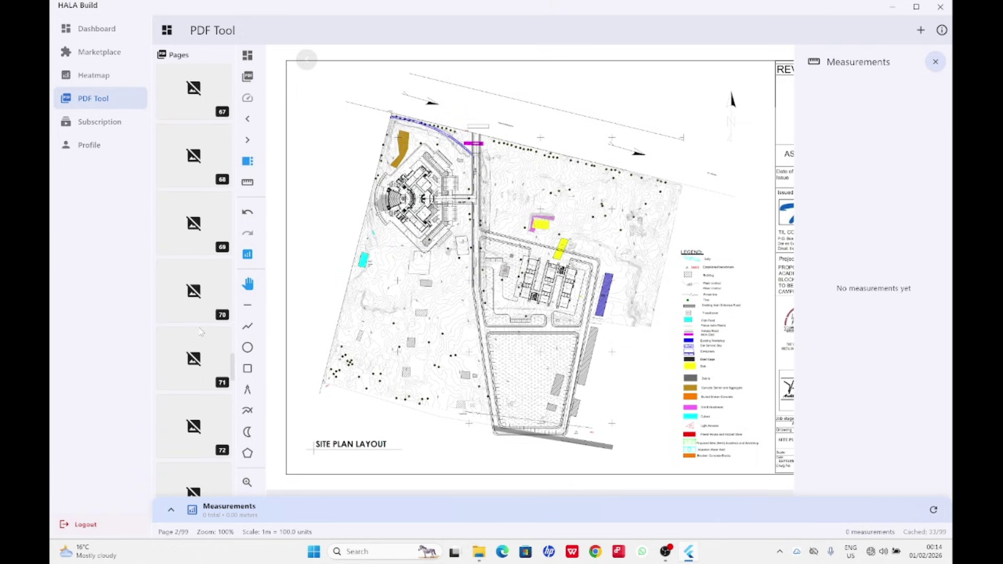
scroll(202, 331, down, 10)
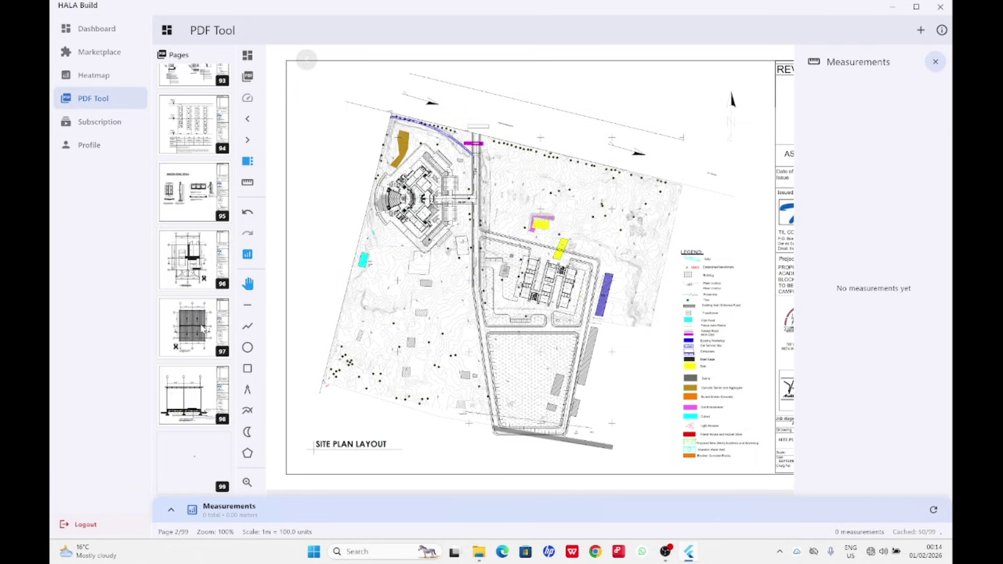
scroll(202, 328, up, 20)
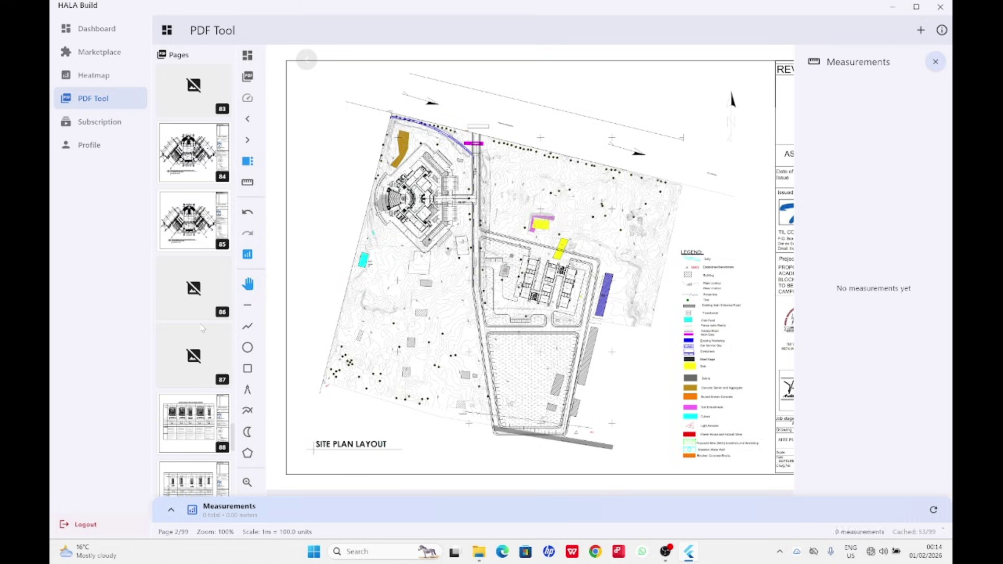
scroll(202, 328, up, 15)
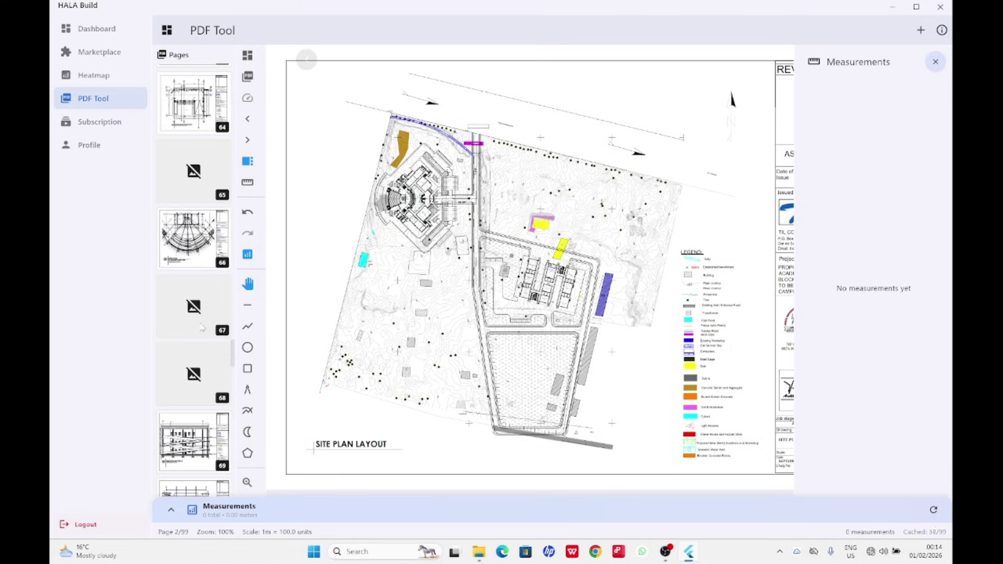
scroll(206, 314, up, 13)
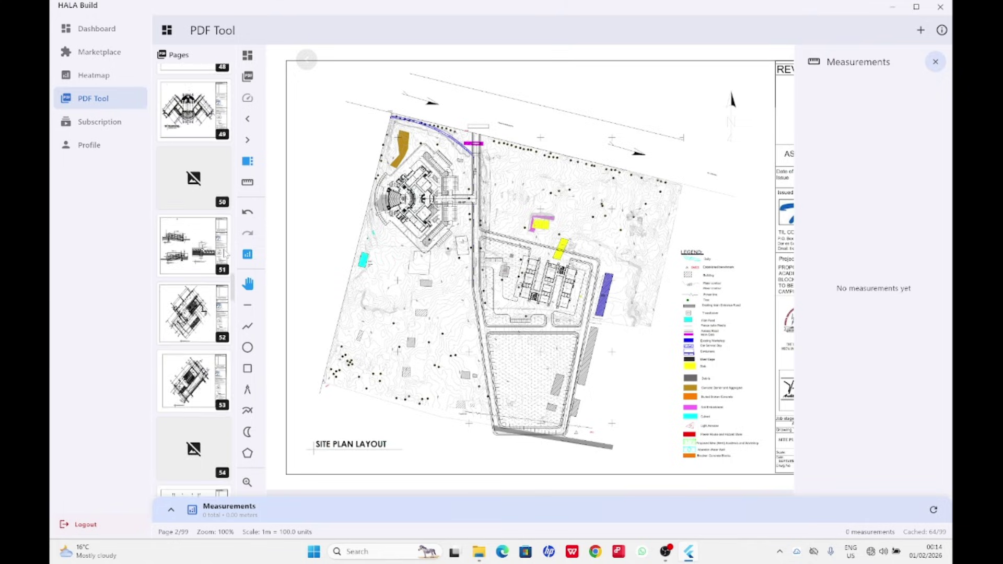
scroll(226, 253, up, 3)
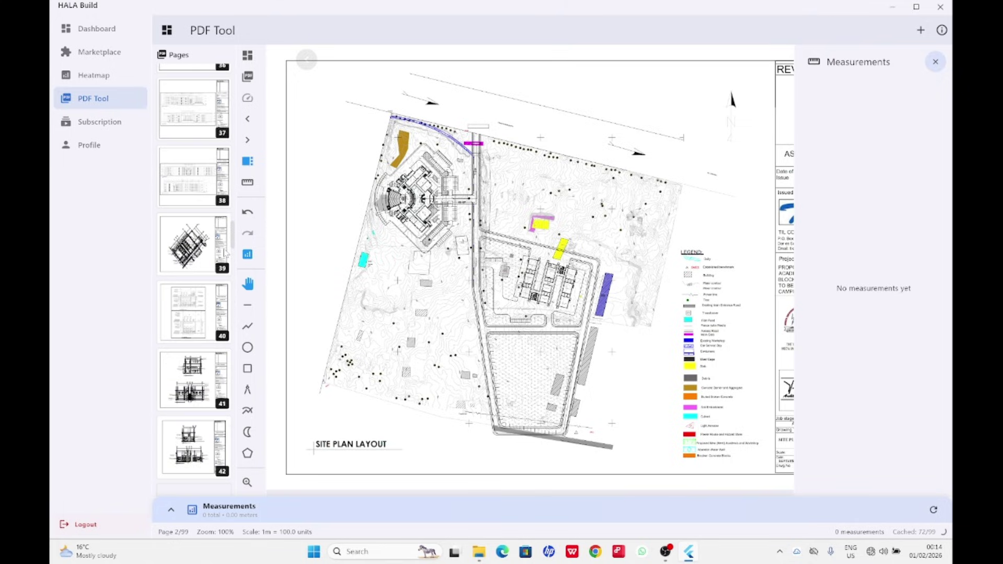
scroll(226, 252, up, 4)
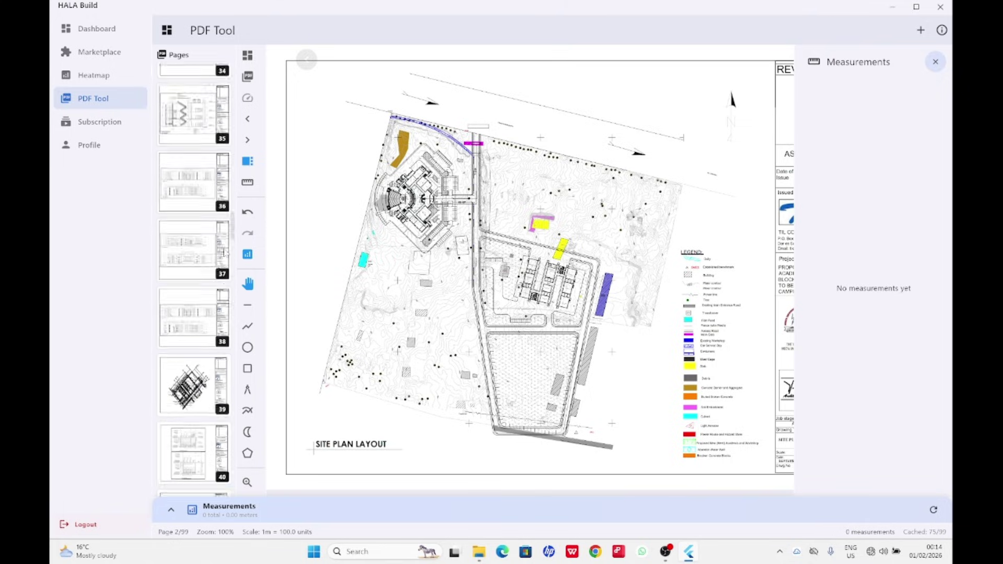
scroll(226, 252, up, 14)
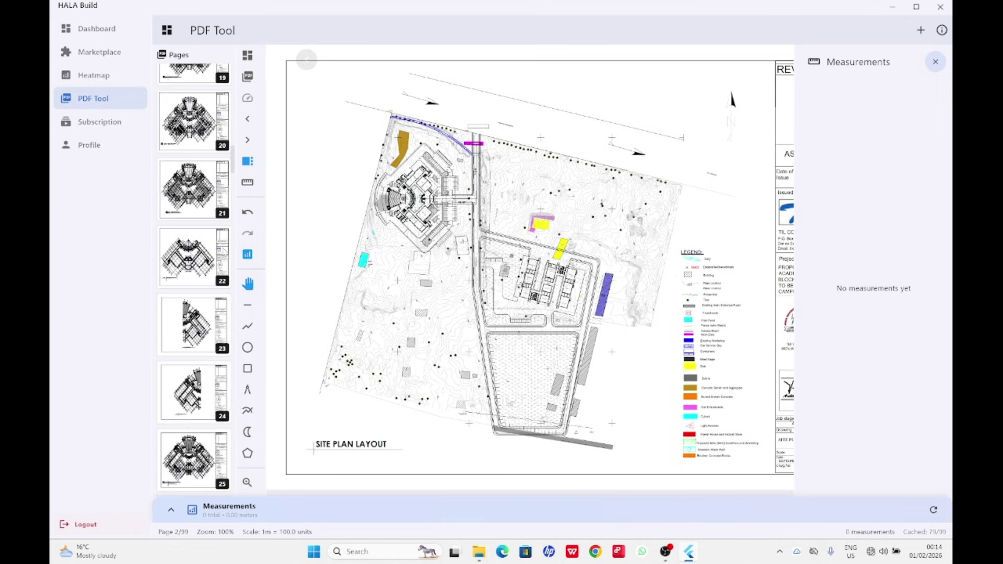
scroll(195, 280, up, 3)
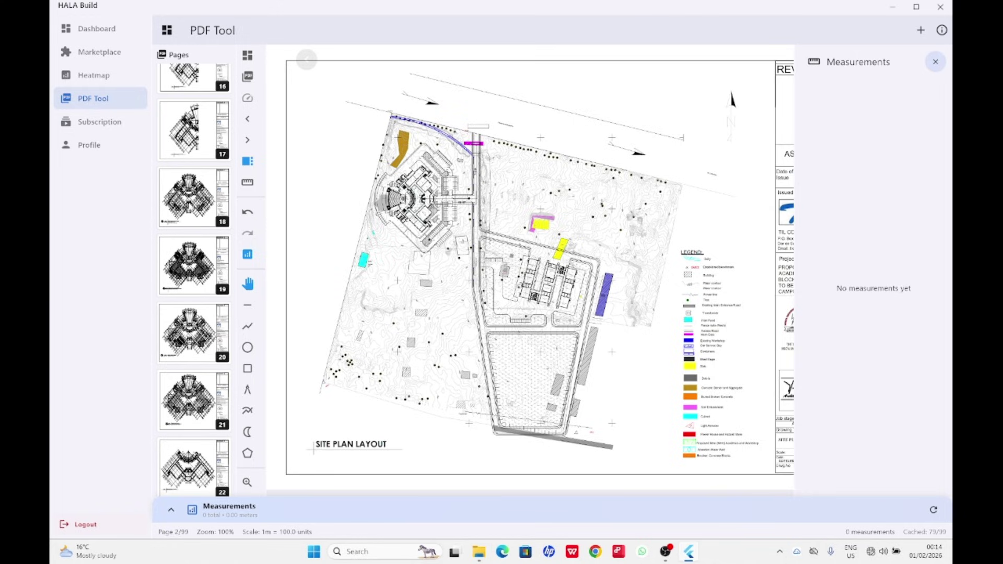
Check pages 18 and 19, then display page 9, the PLN-01 Ground Floor Layout Plan.
click(194, 196)
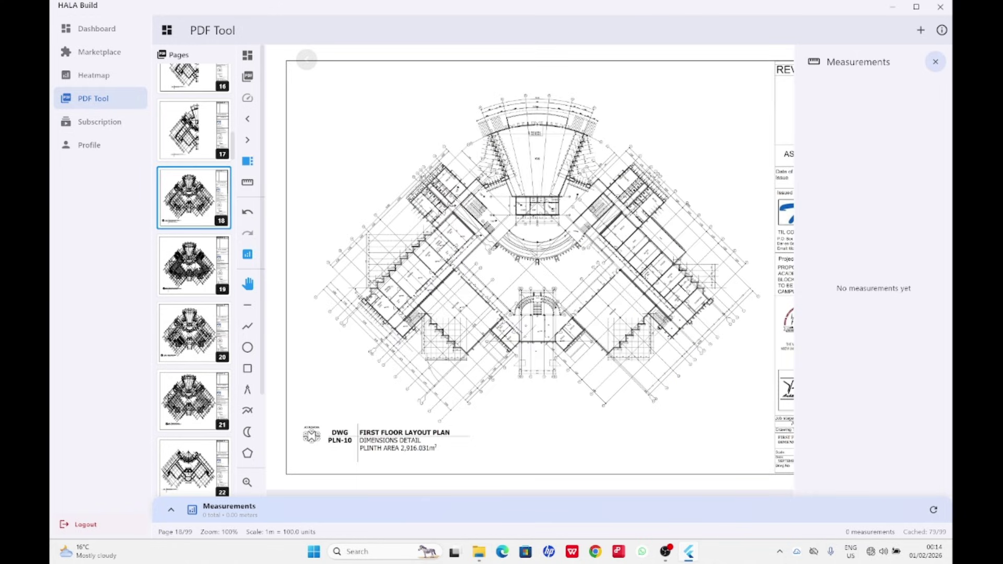
click(194, 264)
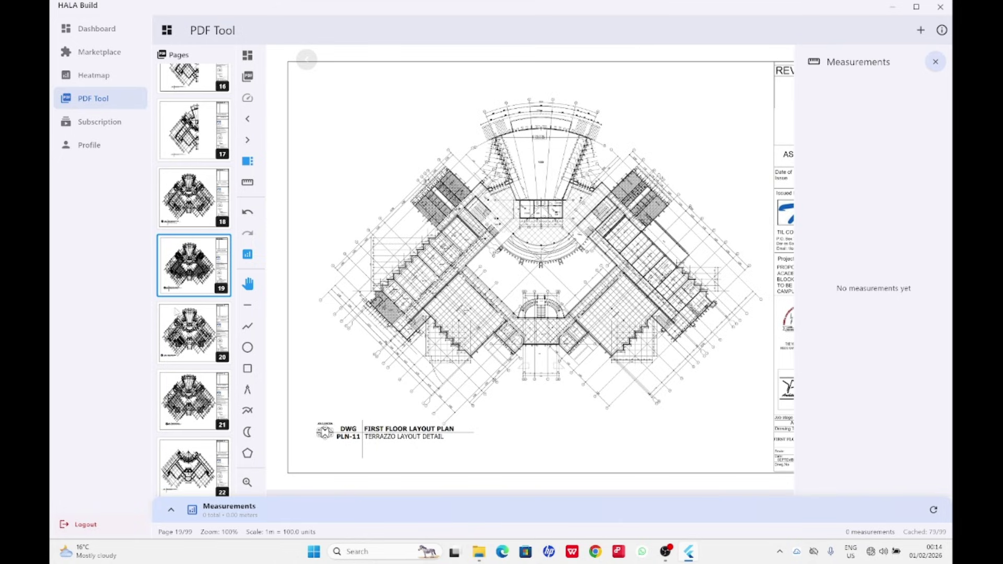
click(198, 223)
scroll(194, 280, up, 10)
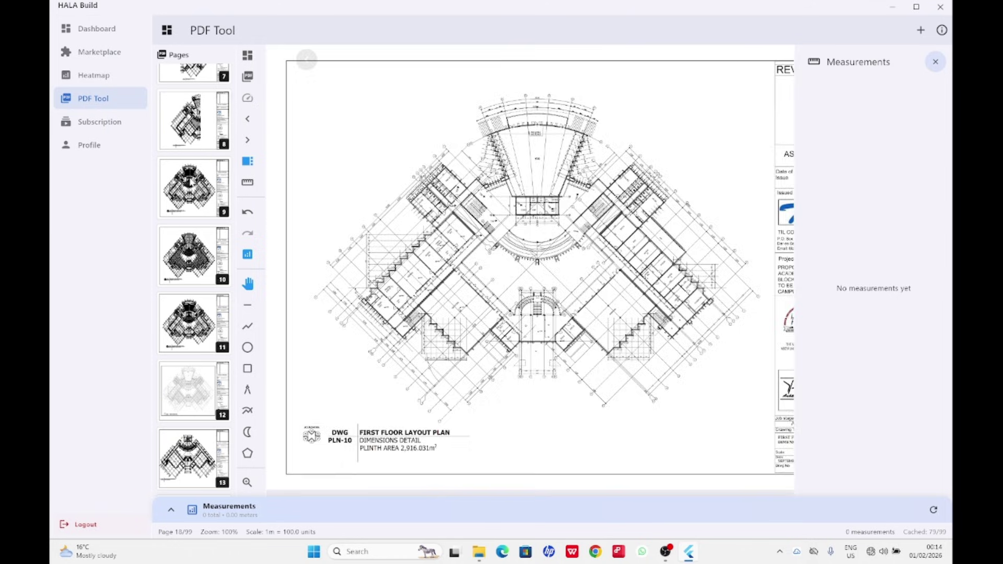
click(192, 183)
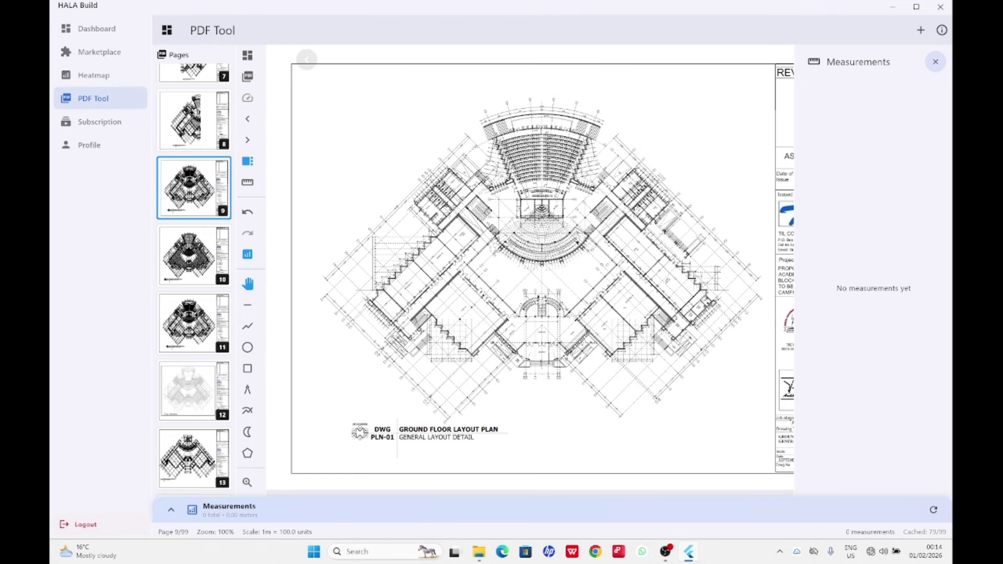
Zoom the ground floor plan in on the 4.500 dimension beside grid line M.
scroll(543, 302, up, 12)
scroll(567, 291, down, 10)
scroll(568, 291, down, 3)
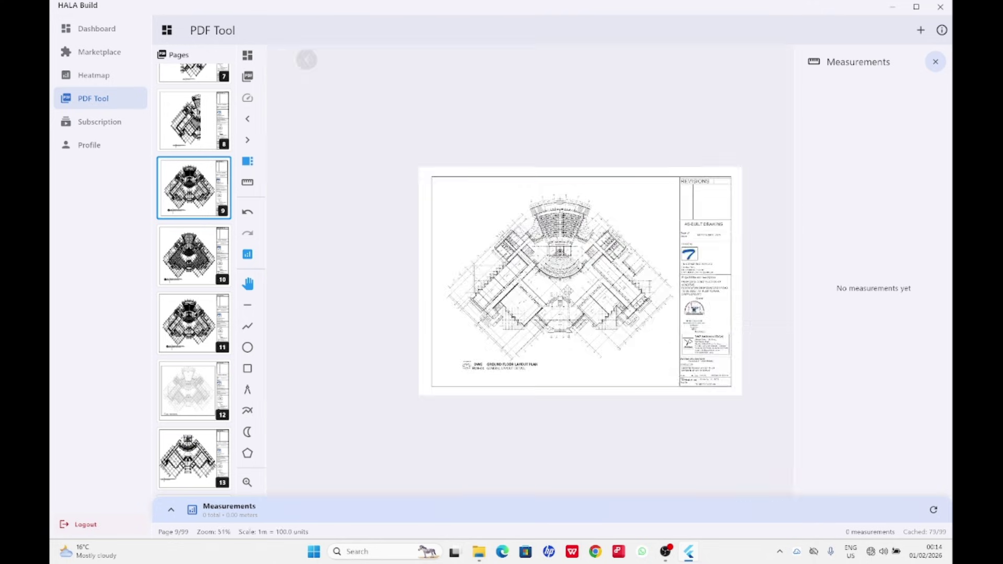
scroll(562, 285, up, 15)
scroll(560, 278, down, 12)
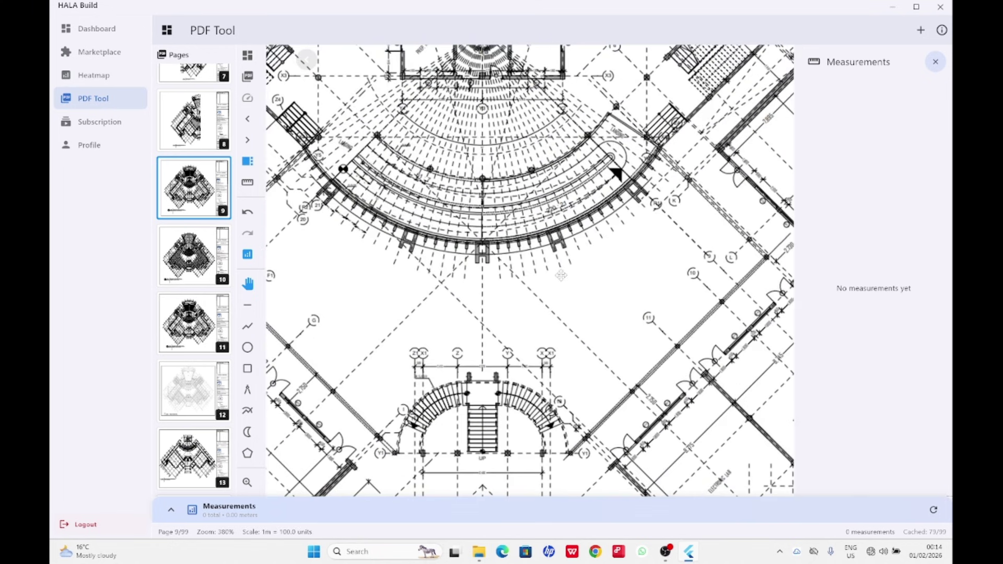
scroll(546, 264, up, 3)
scroll(530, 270, up, 2)
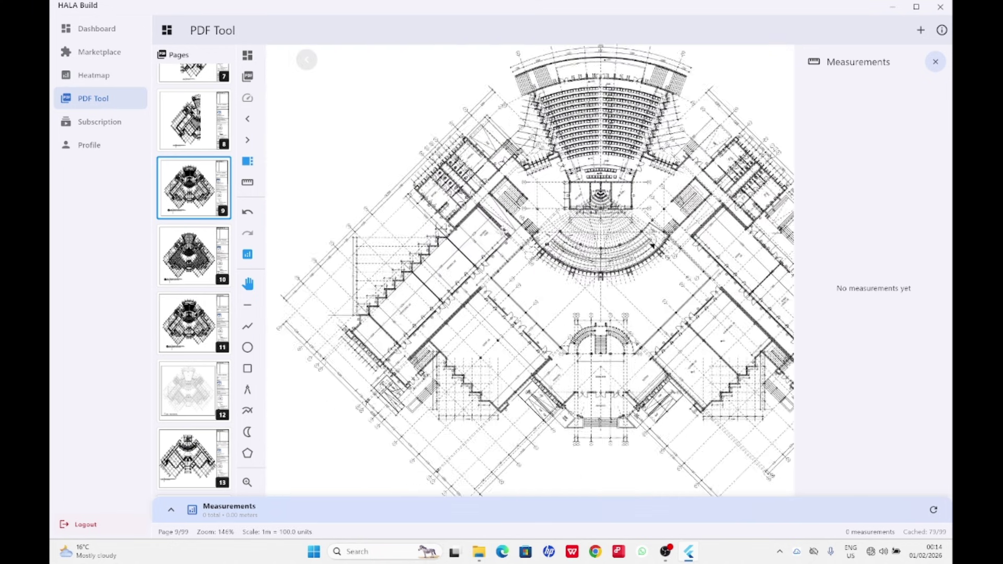
scroll(530, 270, down, 5)
scroll(530, 270, up, 6)
scroll(496, 250, down, 5)
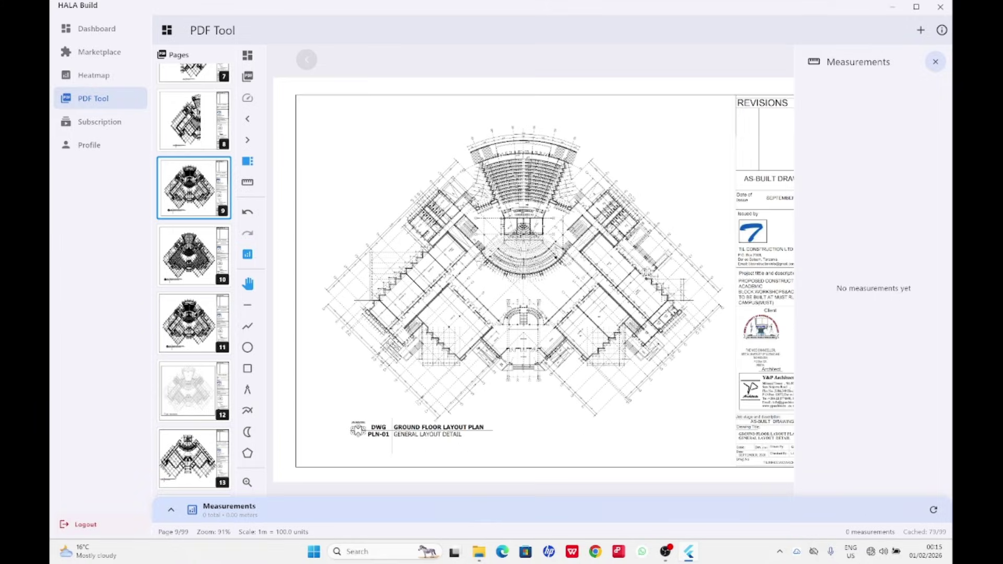
scroll(575, 256, up, 8)
scroll(627, 256, down, 8)
scroll(599, 282, up, 5)
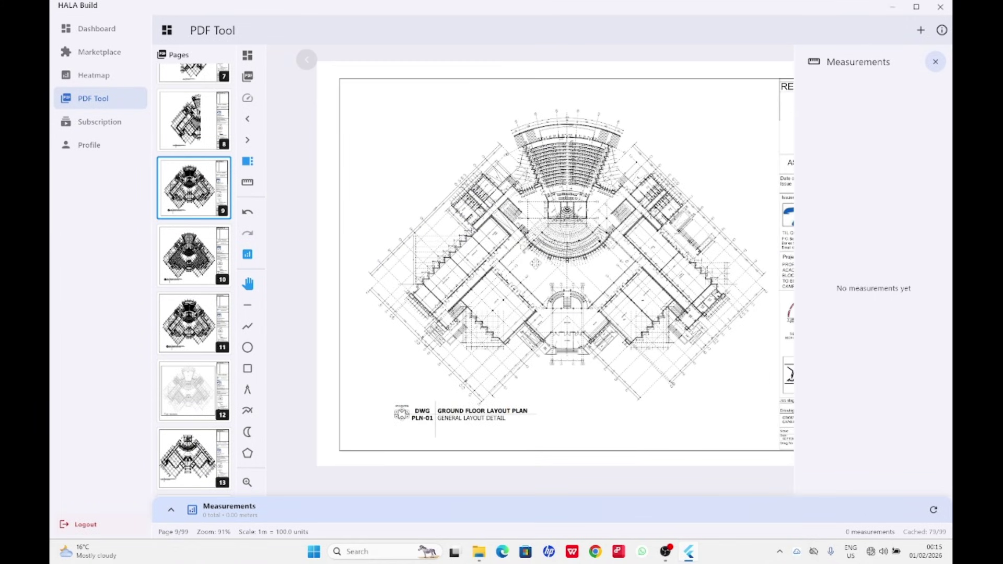
scroll(771, 242, up, 6)
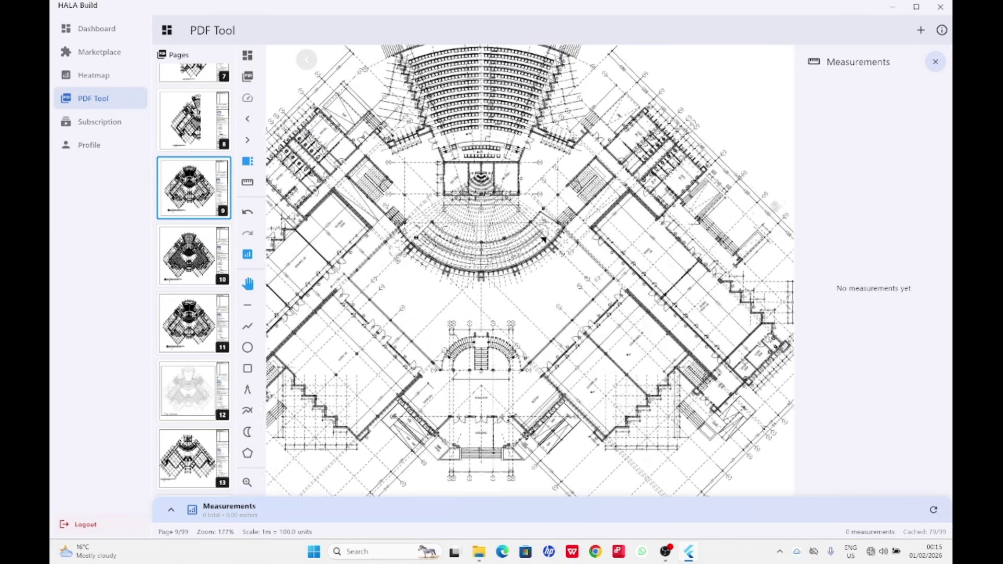
scroll(313, 282, down, 2)
scroll(433, 256, down, 4)
scroll(596, 216, up, 10)
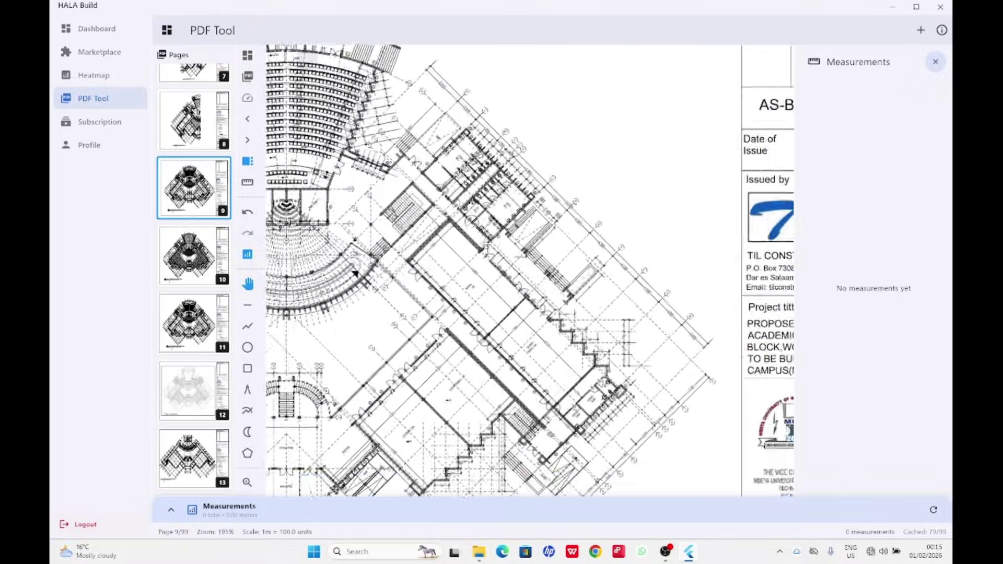
scroll(595, 215, up, 8)
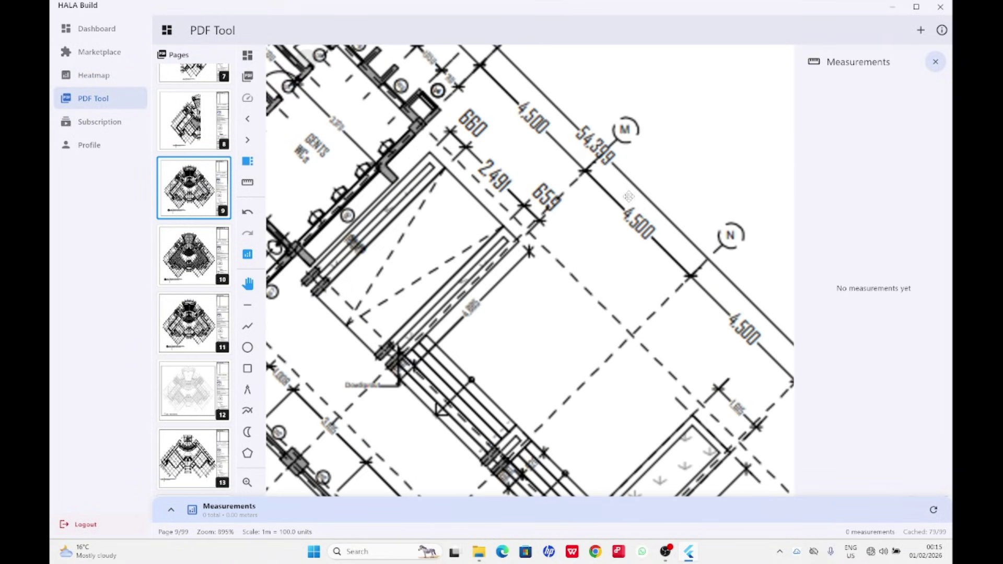
scroll(648, 193, up, 8)
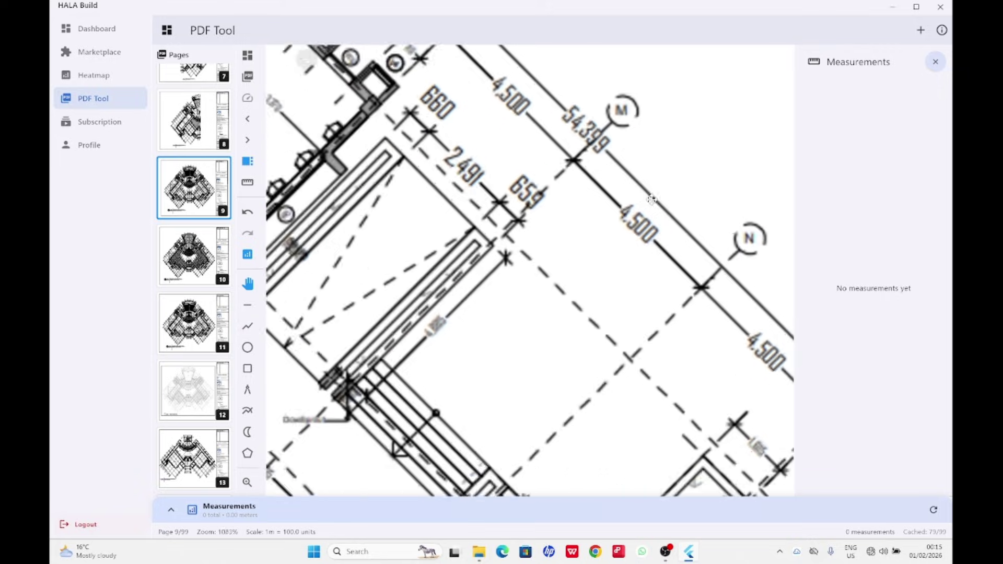
scroll(613, 215, down, 8)
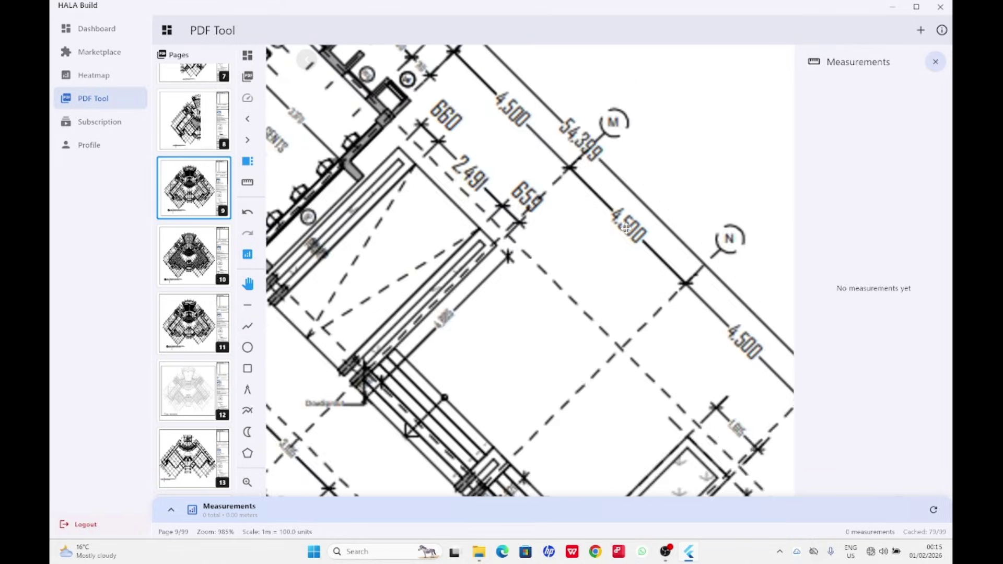
scroll(610, 219, up, 3)
scroll(610, 219, down, 2)
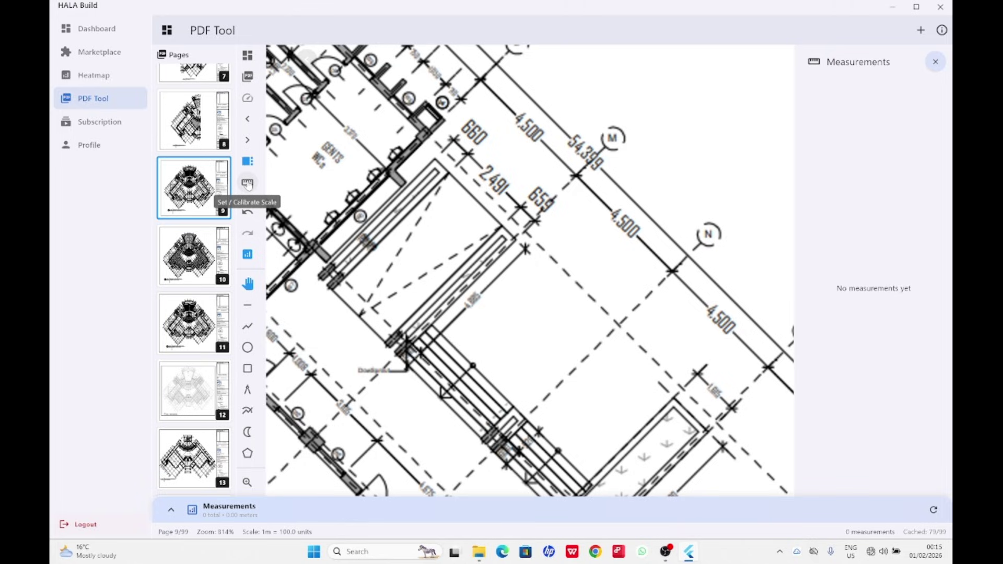
Calibrate by drawing along the 4.500 dimension and set it to 4.5 m, giving 1m = 6.9 units.
click(248, 184)
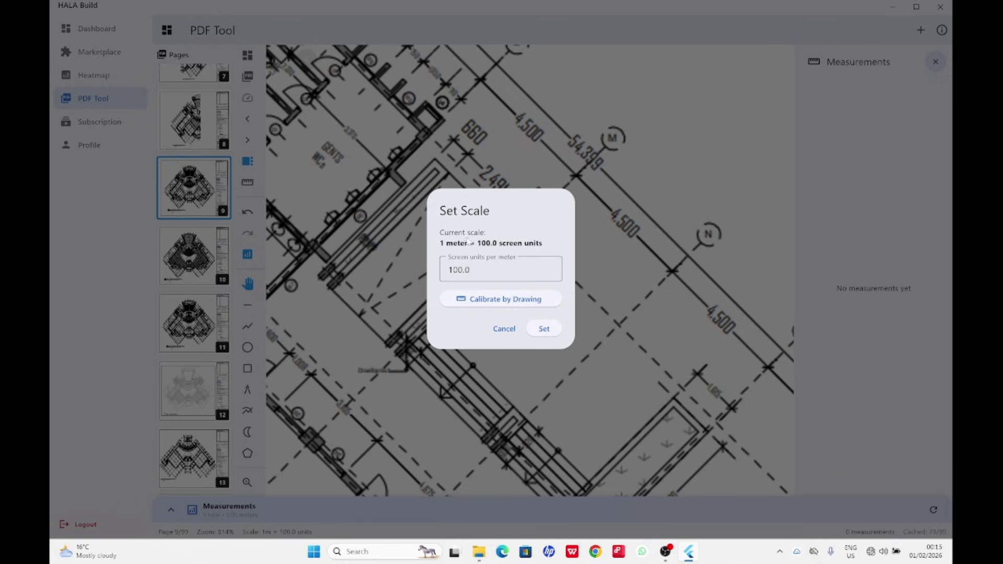
click(492, 304)
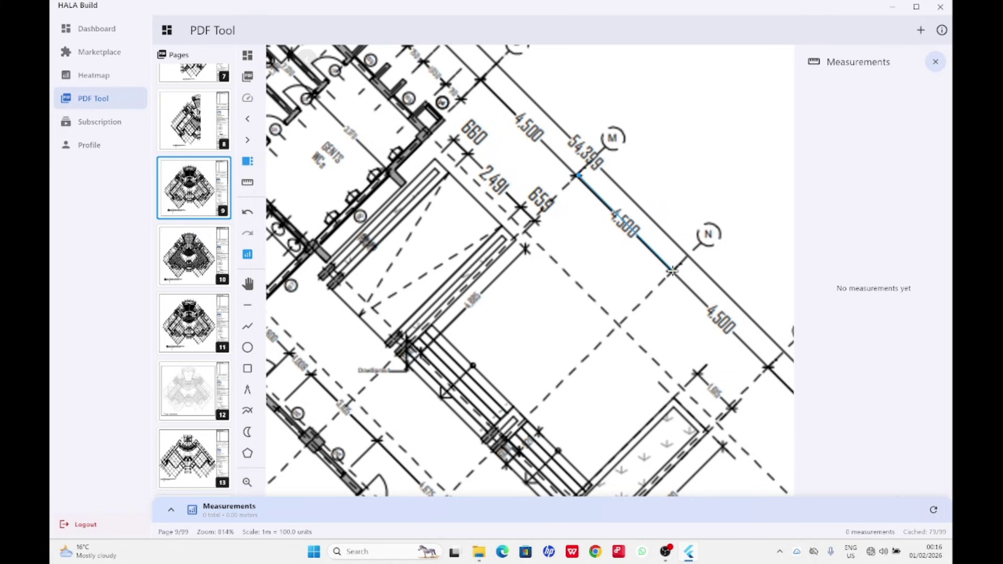
click(673, 270)
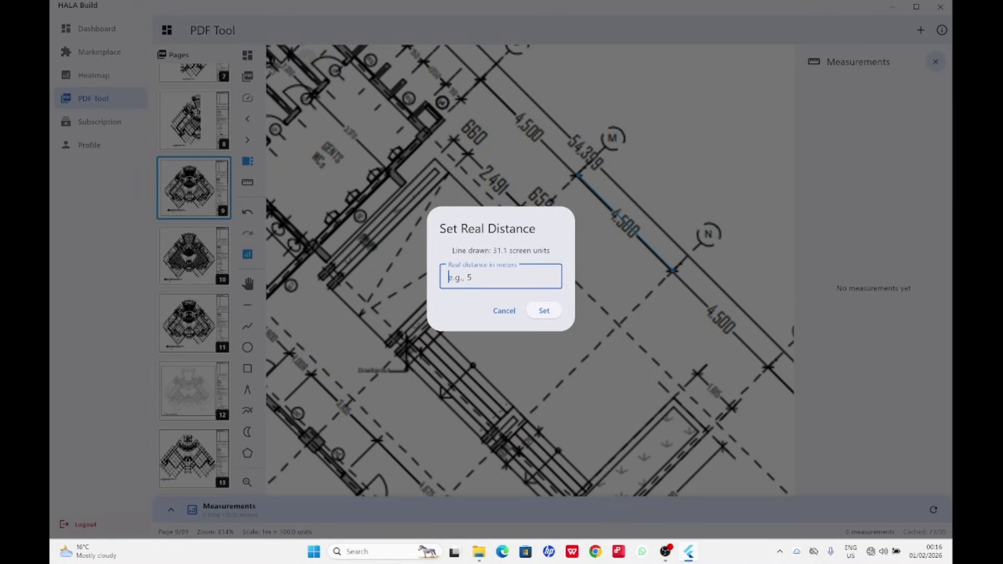
text(4.5)
click(544, 311)
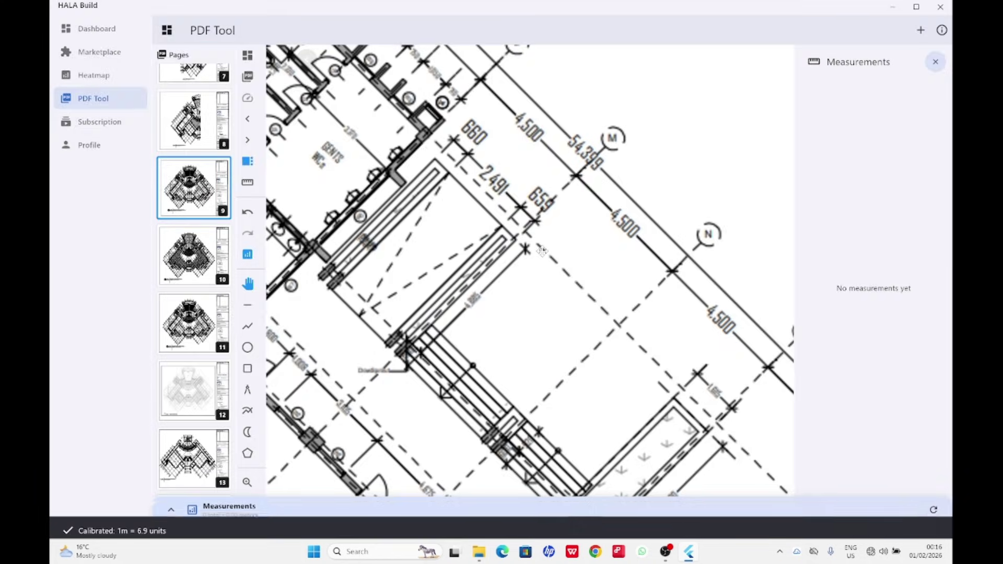
Zoom out to the whole sheet, then back in on the central rooms and entrance stair.
scroll(541, 250, down, 10)
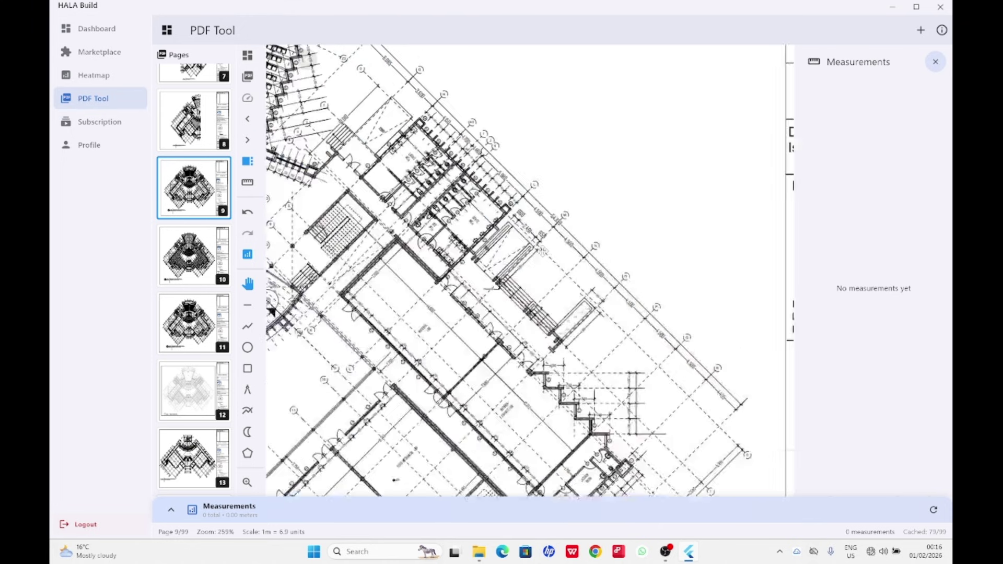
scroll(447, 256, up, 2)
scroll(448, 256, down, 3)
scroll(447, 256, up, 2)
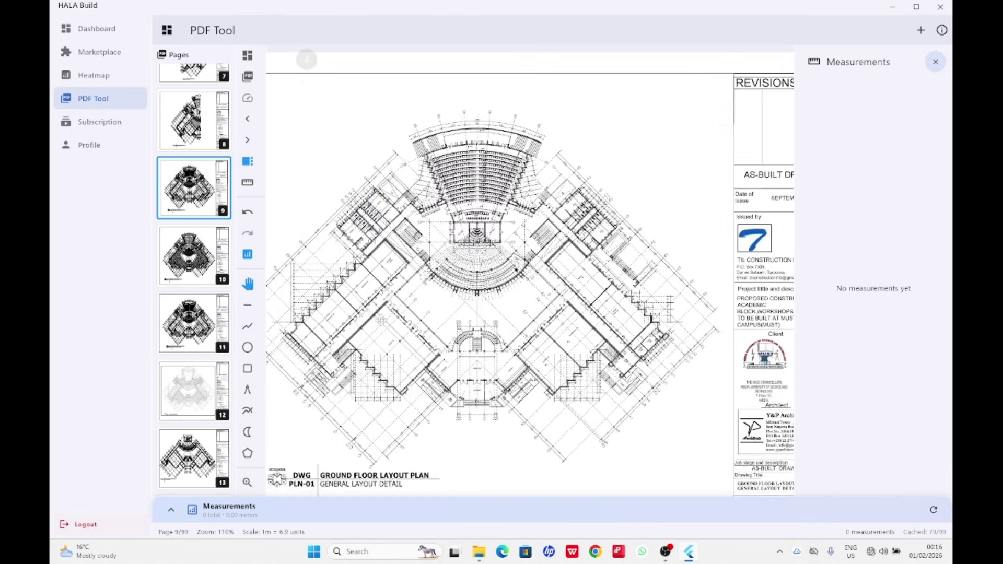
scroll(448, 256, down, 2)
scroll(512, 324, up, 4)
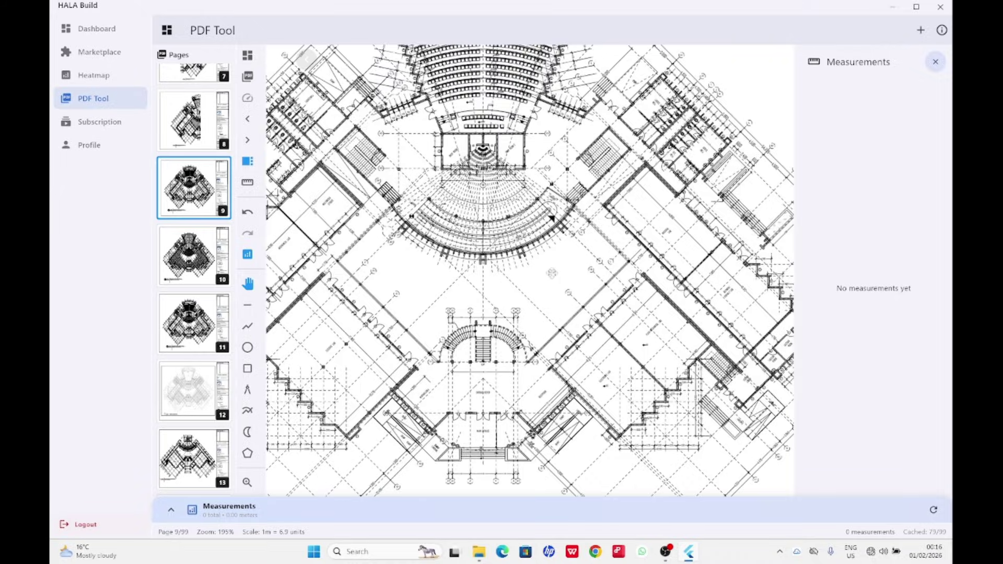
scroll(543, 273, down, 2)
scroll(623, 335, up, 2)
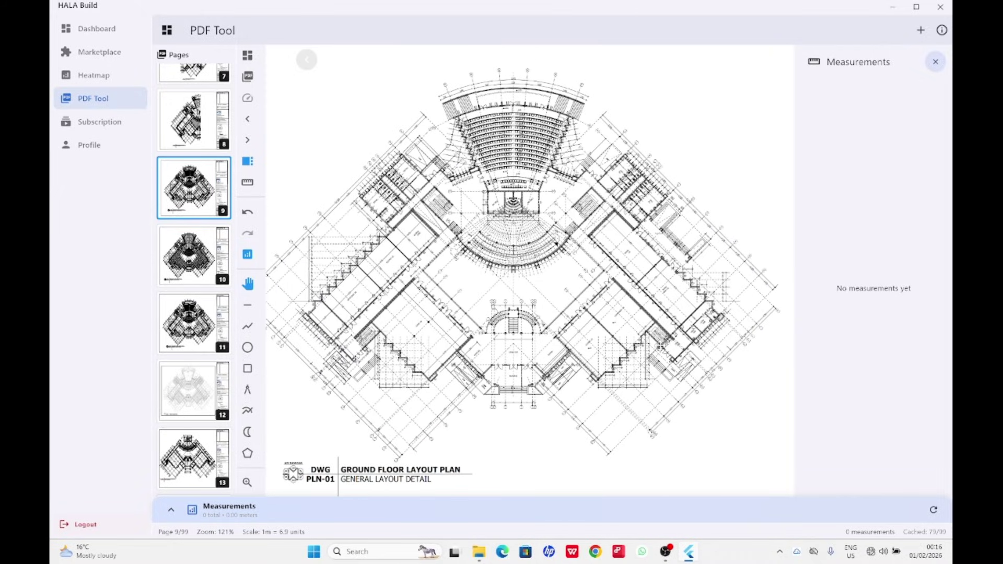
scroll(361, 371, up, 2)
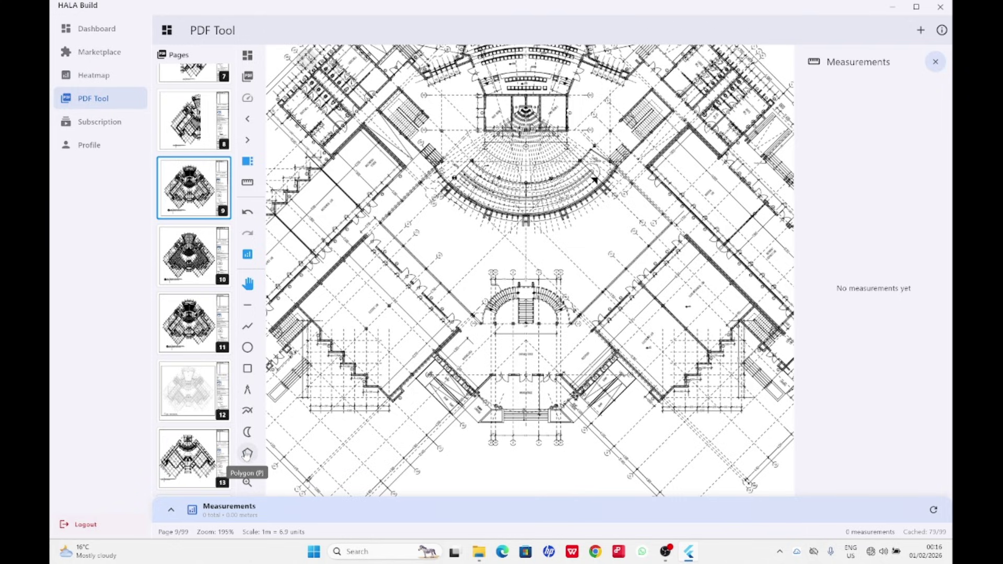
With the Polygon tool, place the room's left, top, right and bottom corners.
click(247, 453)
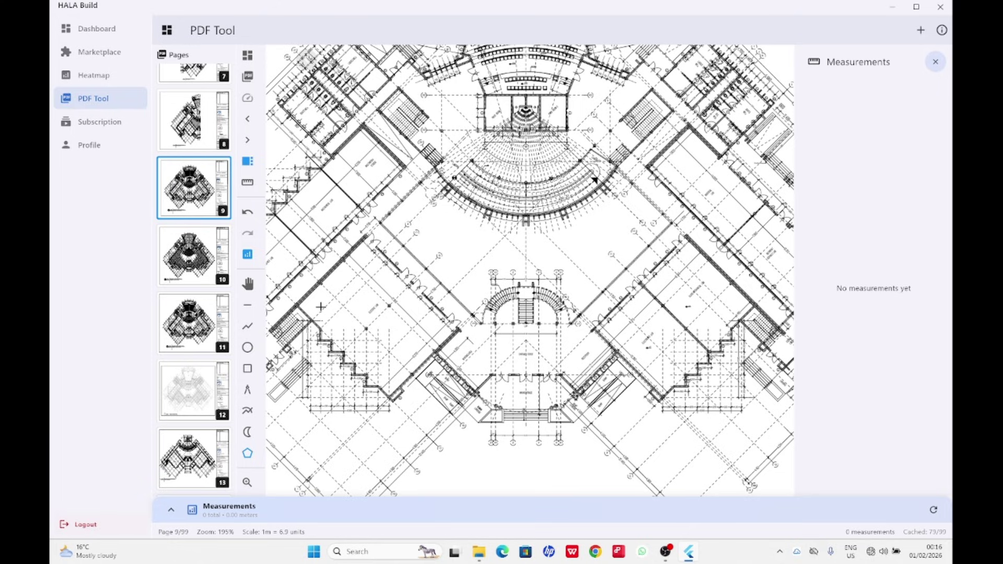
scroll(321, 307, up, 2)
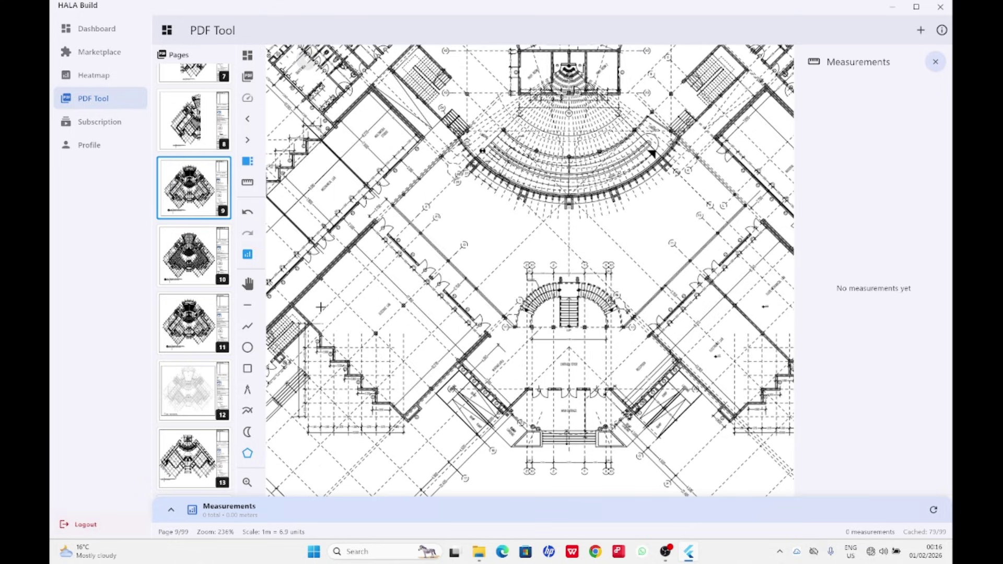
click(294, 304)
click(374, 223)
click(488, 332)
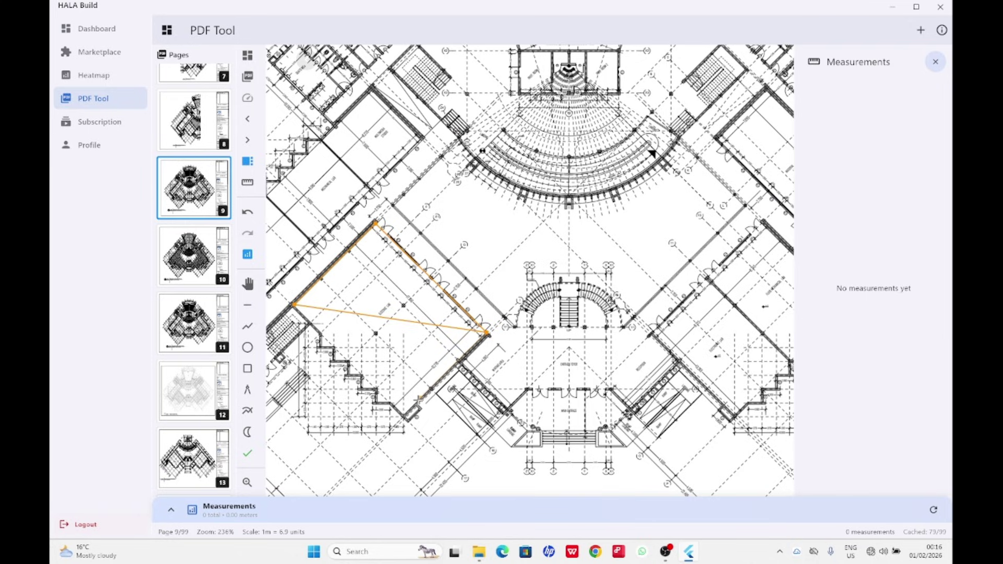
click(404, 417)
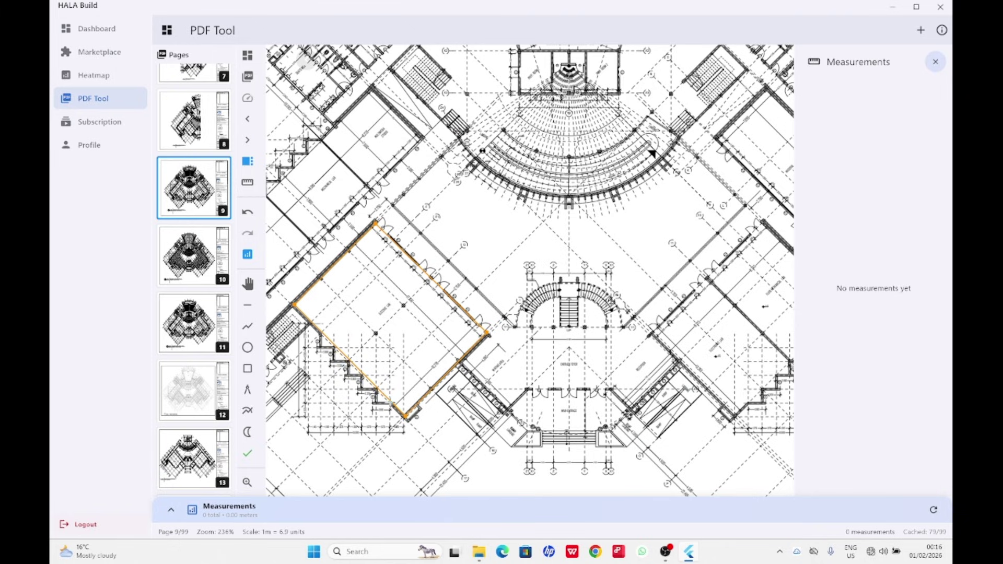
Trace the stair-step corners and close the outline as polygon #1, 250.44 m².
scroll(390, 403, up, 2)
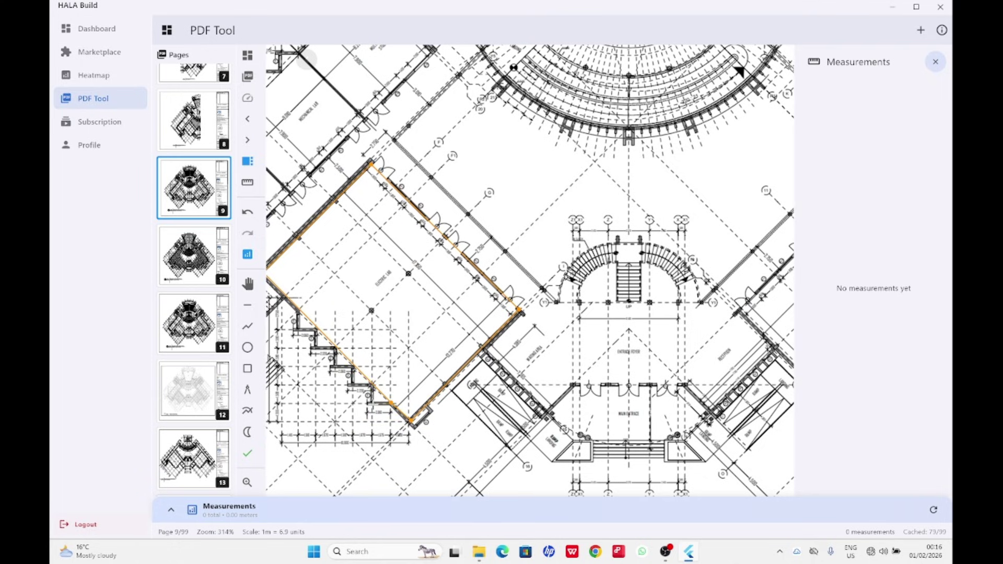
click(373, 403)
click(373, 385)
click(354, 383)
click(354, 364)
click(336, 347)
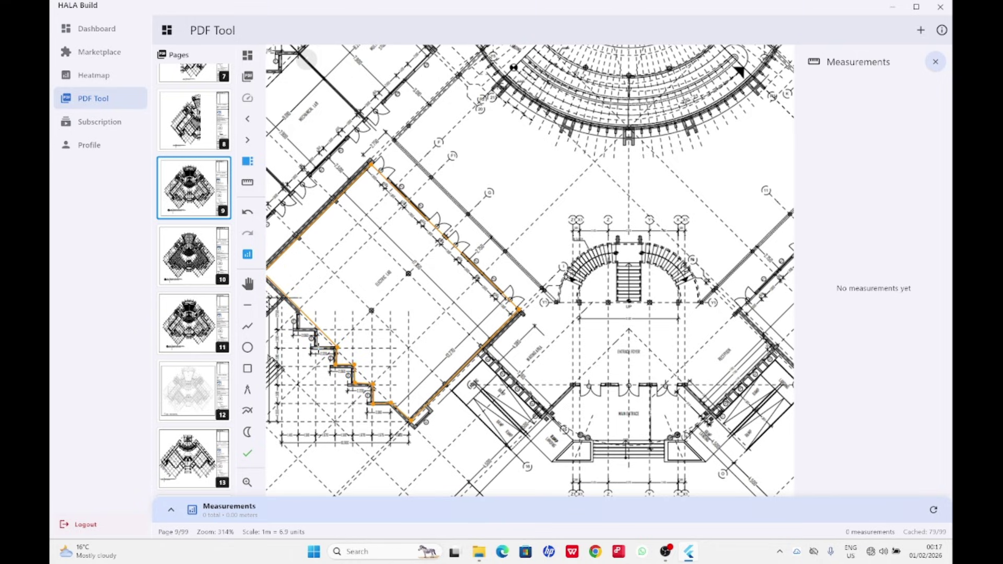
click(316, 346)
click(317, 328)
click(298, 329)
click(302, 310)
scroll(308, 314, down, 3)
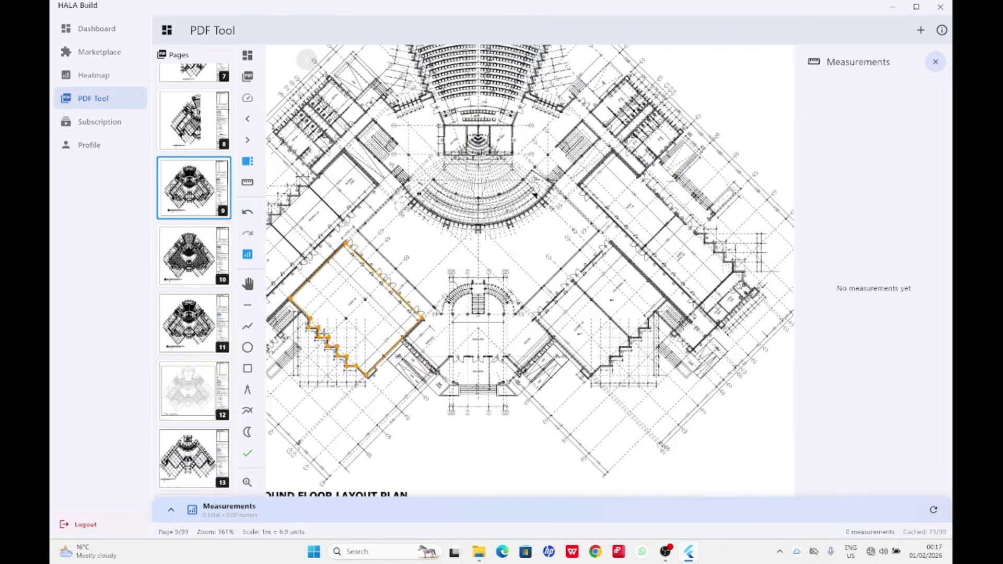
scroll(309, 314, up, 2)
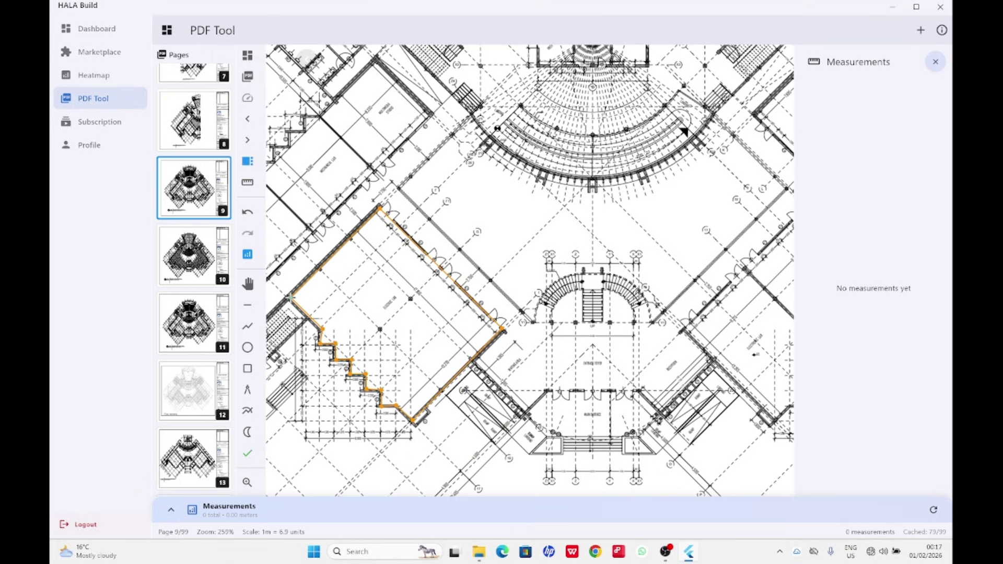
click(291, 299)
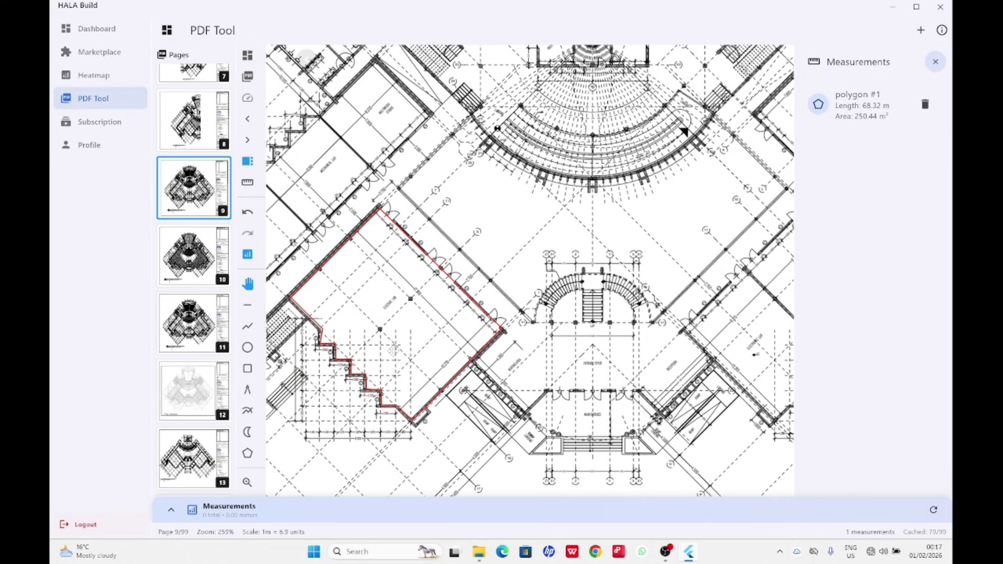
Start a polygon around the foyer at its right corner and along the side wall.
scroll(393, 353, down, 8)
scroll(507, 259, up, 3)
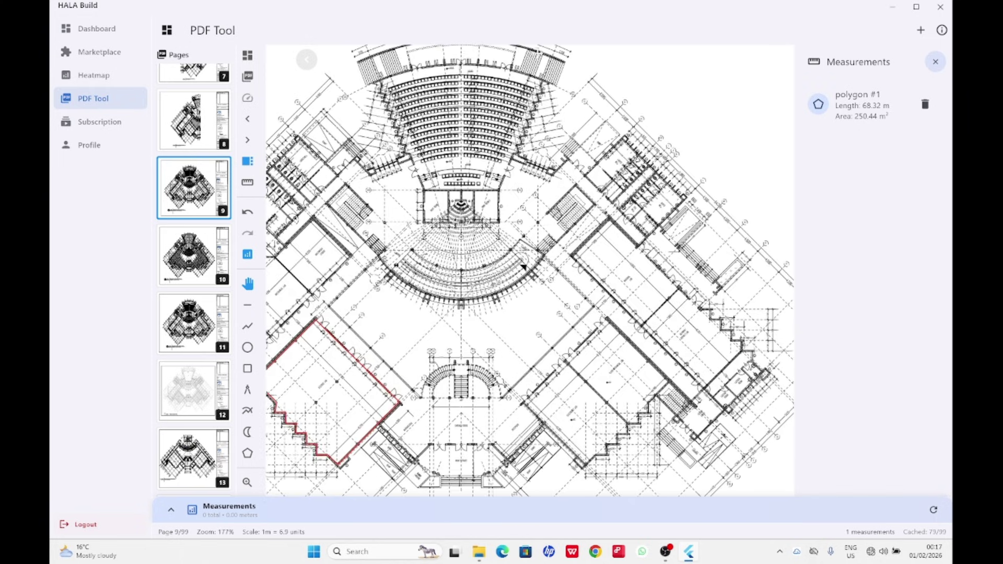
scroll(536, 57, down, 2)
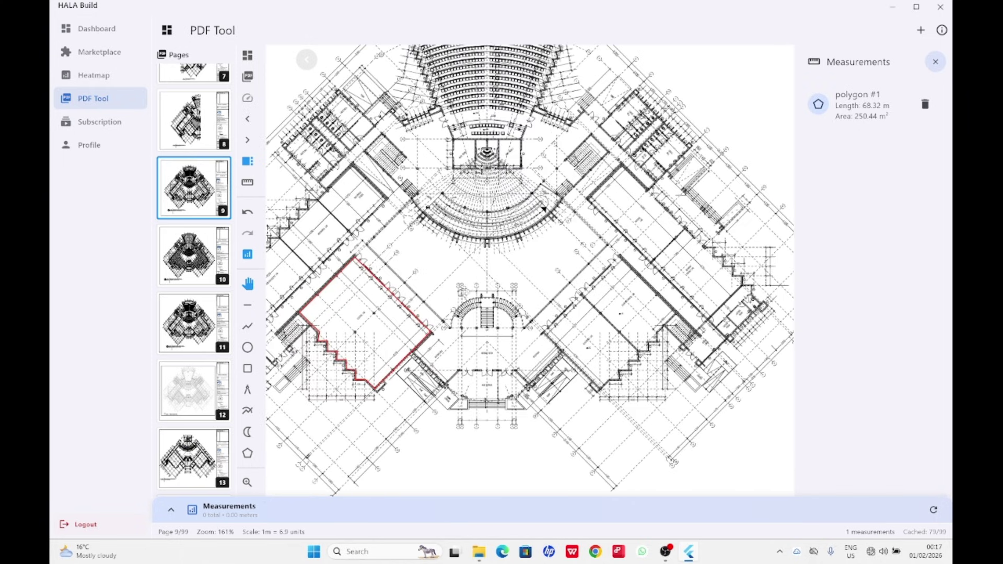
scroll(507, 211, up, 4)
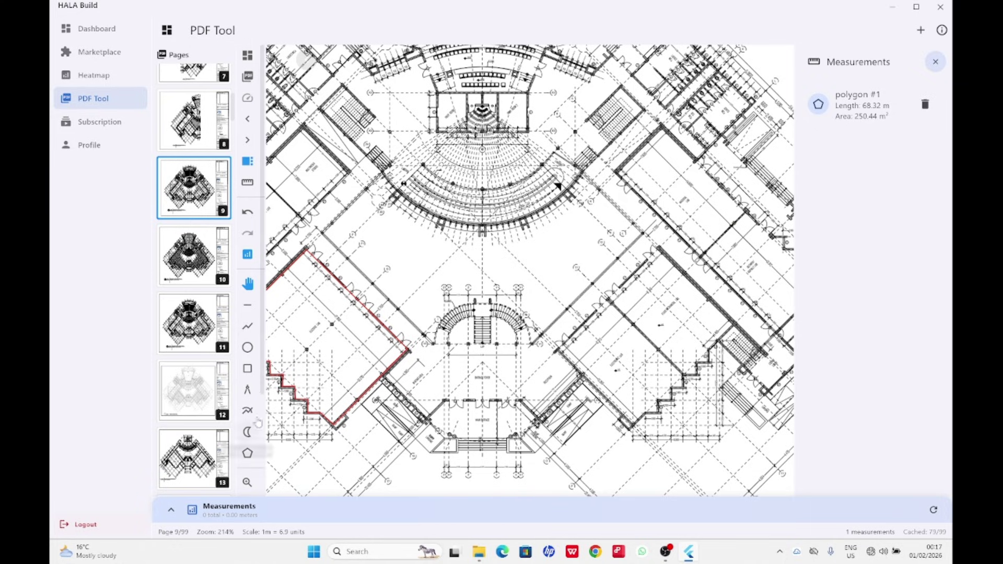
click(248, 454)
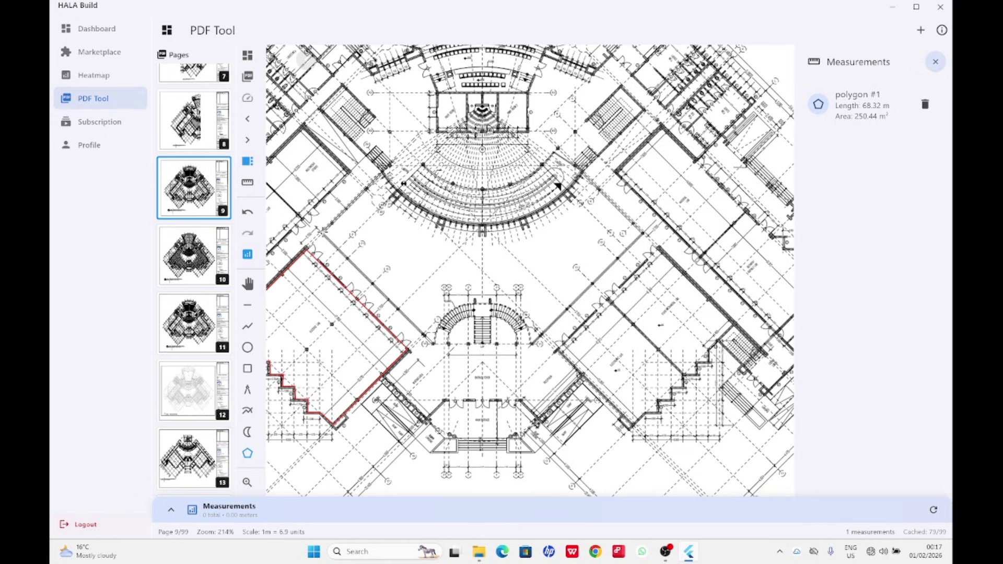
click(322, 232)
click(433, 342)
Trace the curved staircase edge over its top to its lower right end.
scroll(433, 342, up, 6)
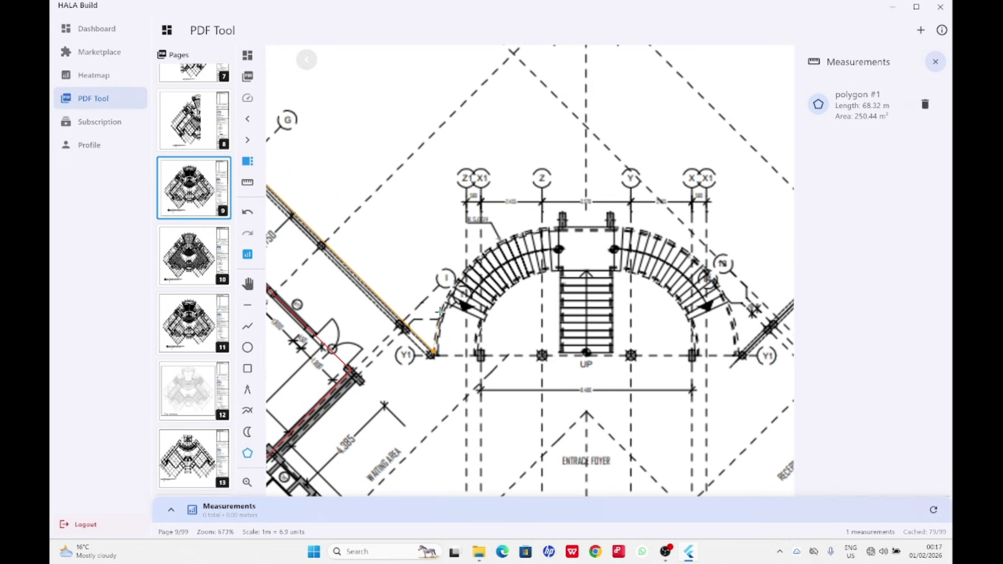
click(441, 310)
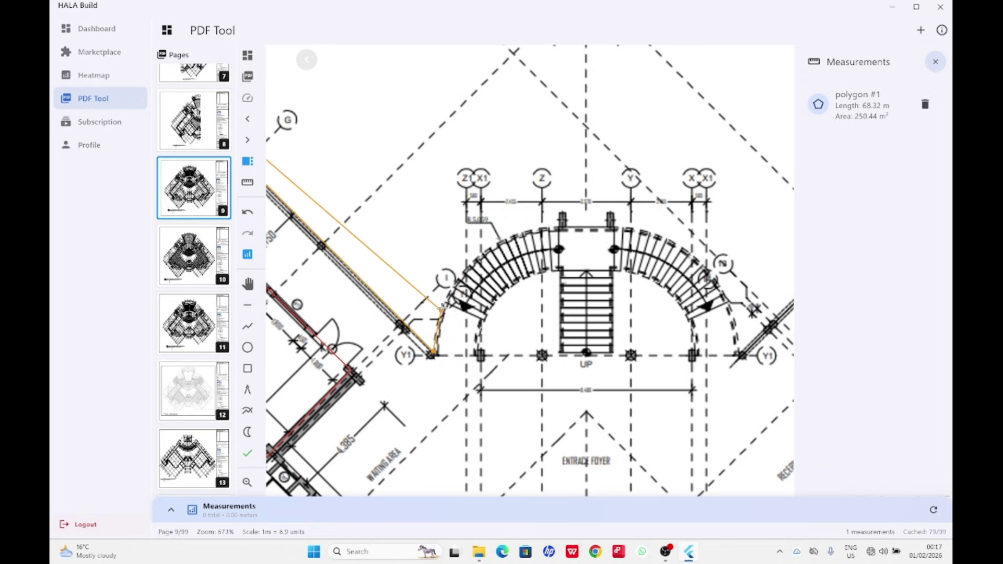
click(458, 281)
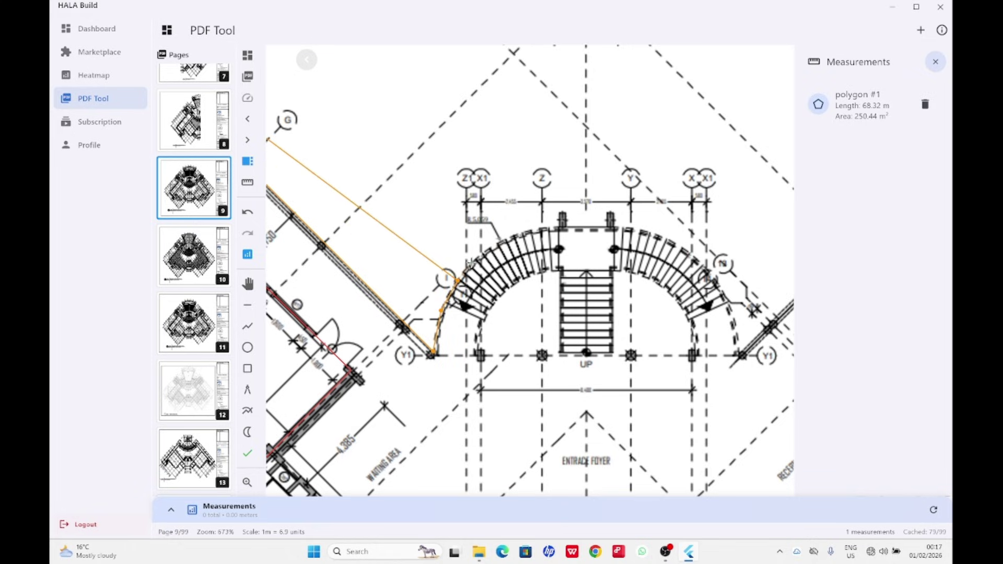
click(477, 258)
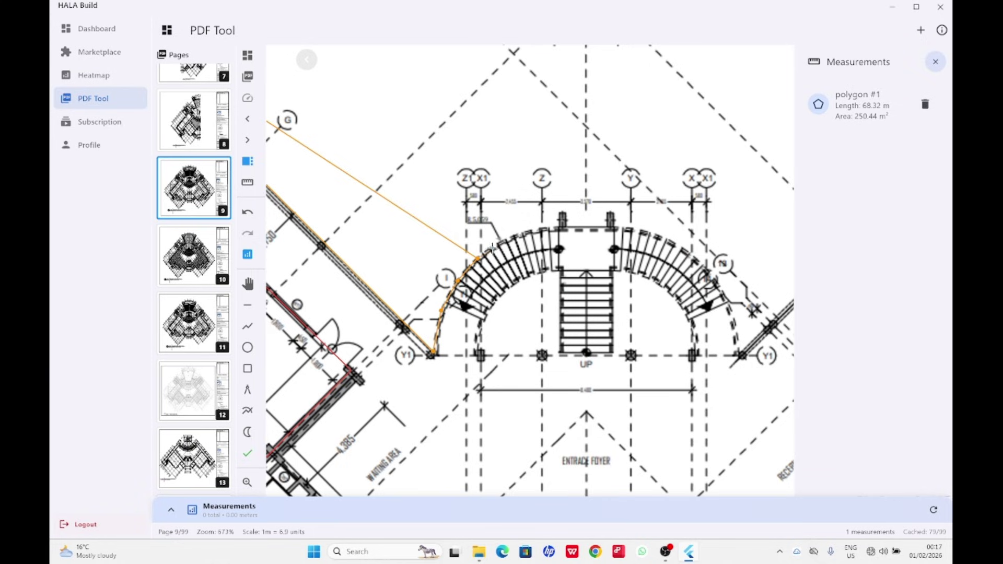
click(504, 238)
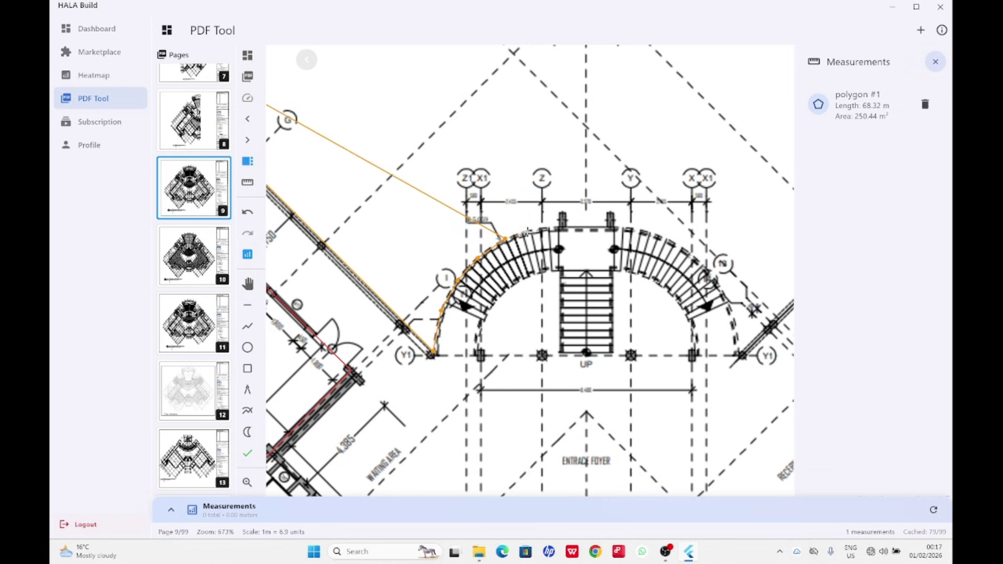
click(528, 231)
click(566, 225)
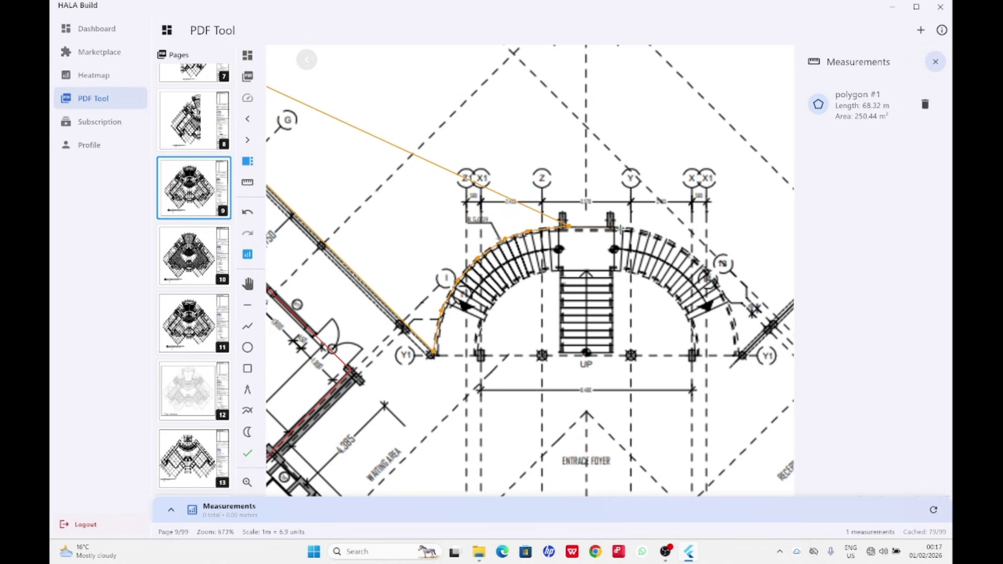
click(622, 227)
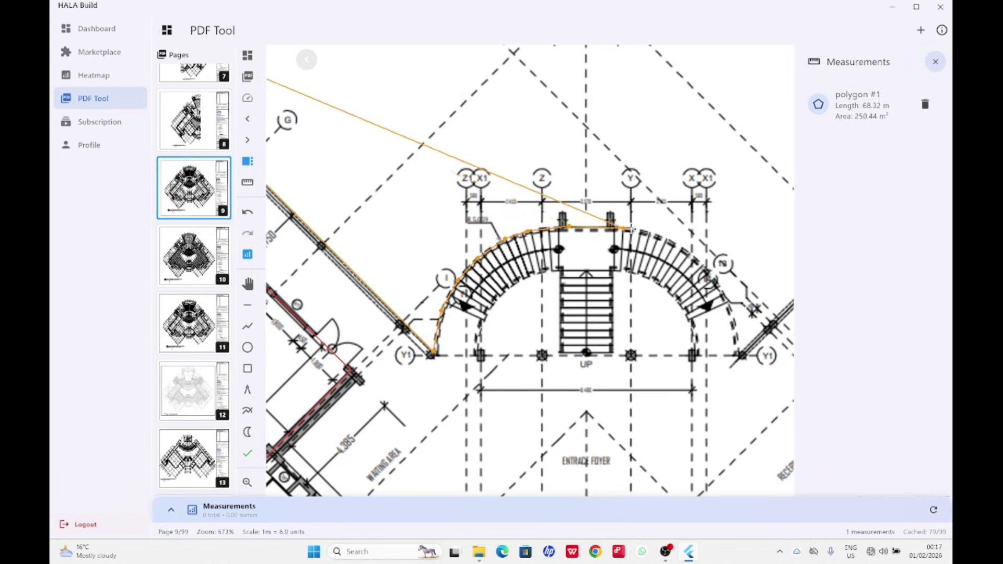
click(674, 242)
click(701, 263)
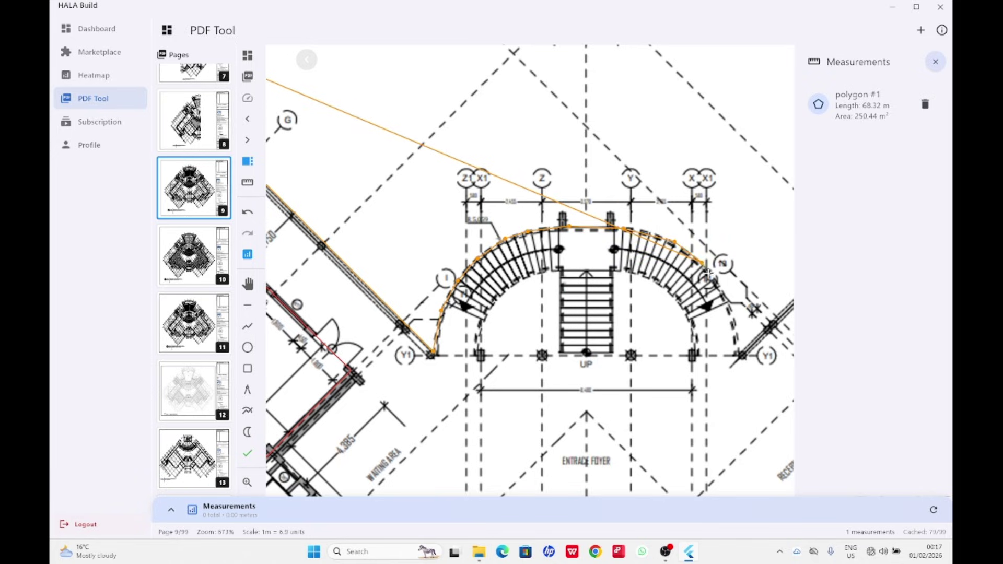
click(730, 311)
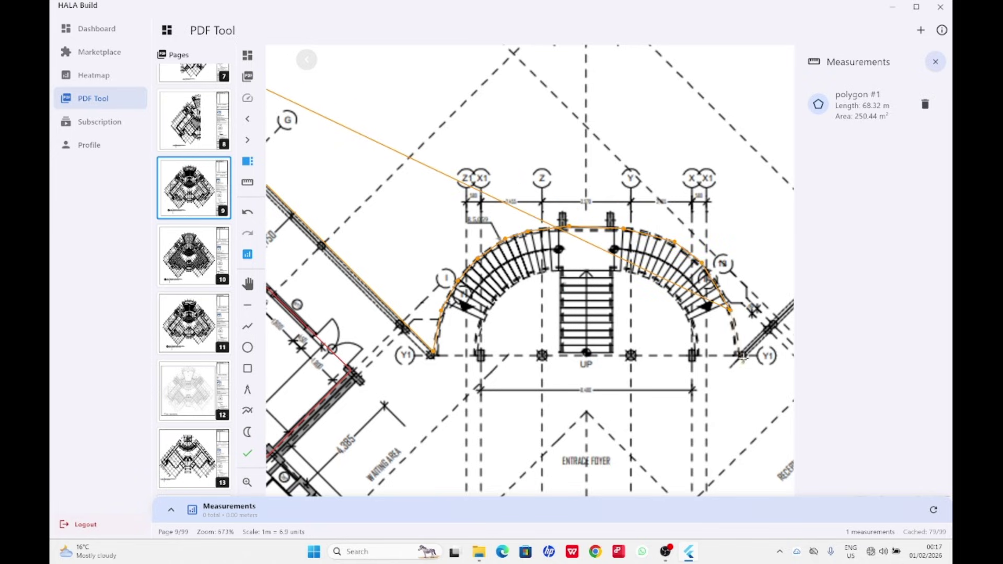
click(741, 355)
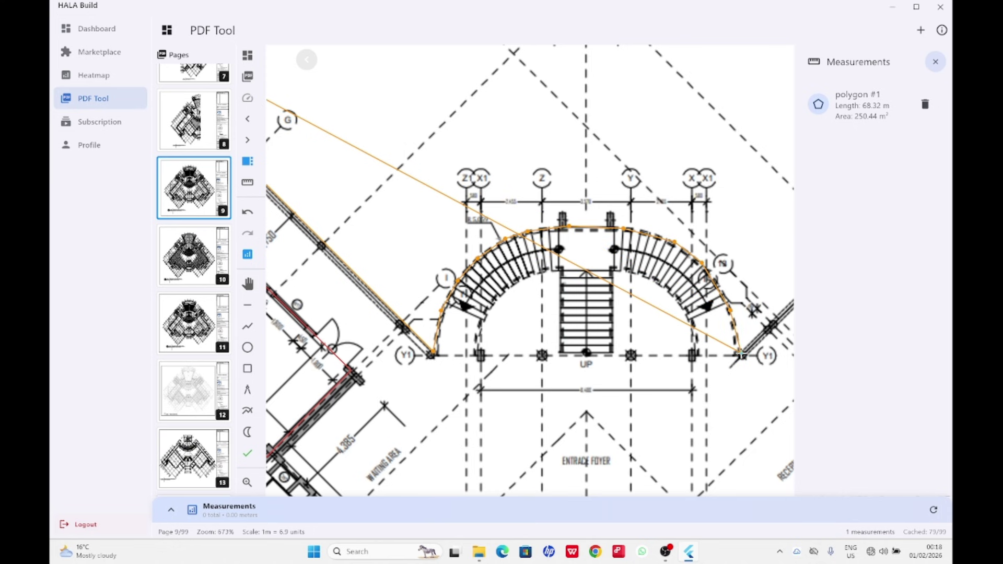
scroll(742, 355, down, 8)
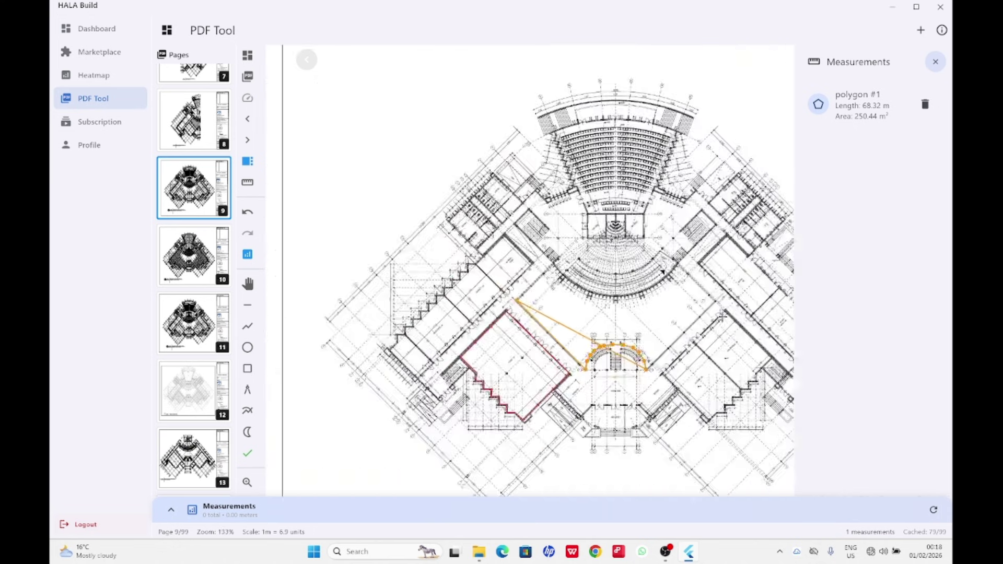
scroll(722, 316, up, 5)
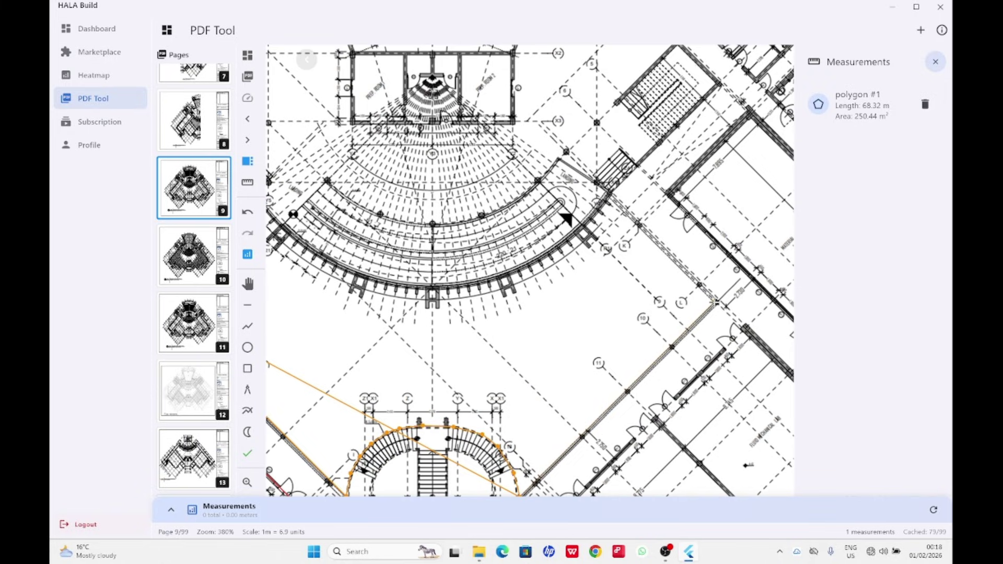
Follow the auditorium's curved front edge and finish polygon #2 at 459.44 m².
click(716, 302)
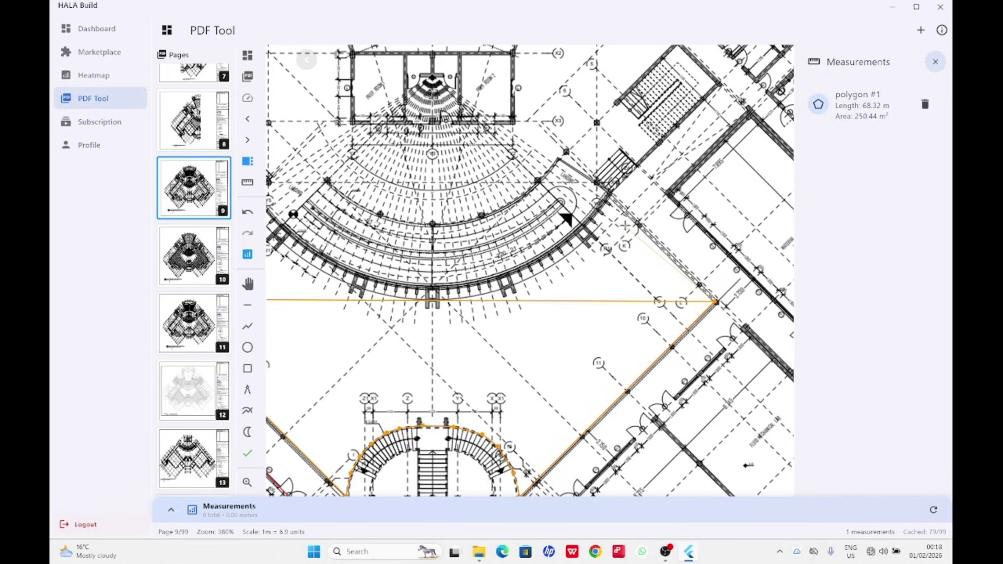
click(609, 194)
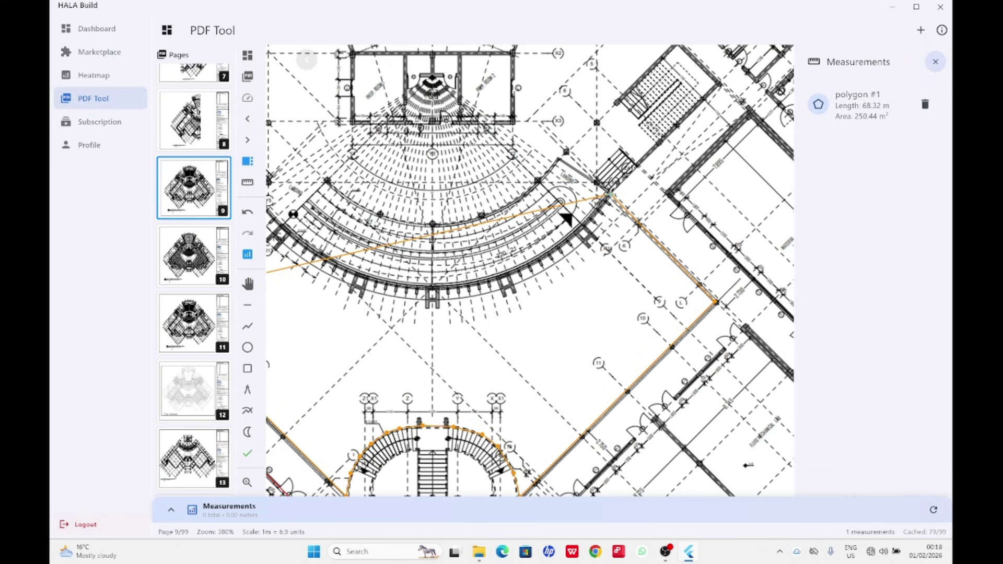
click(589, 224)
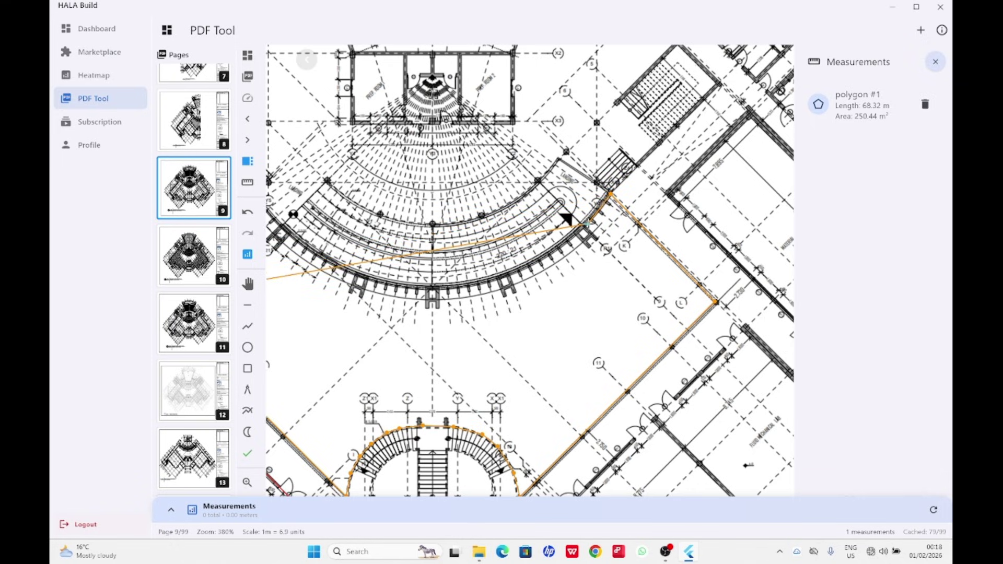
click(568, 243)
click(550, 255)
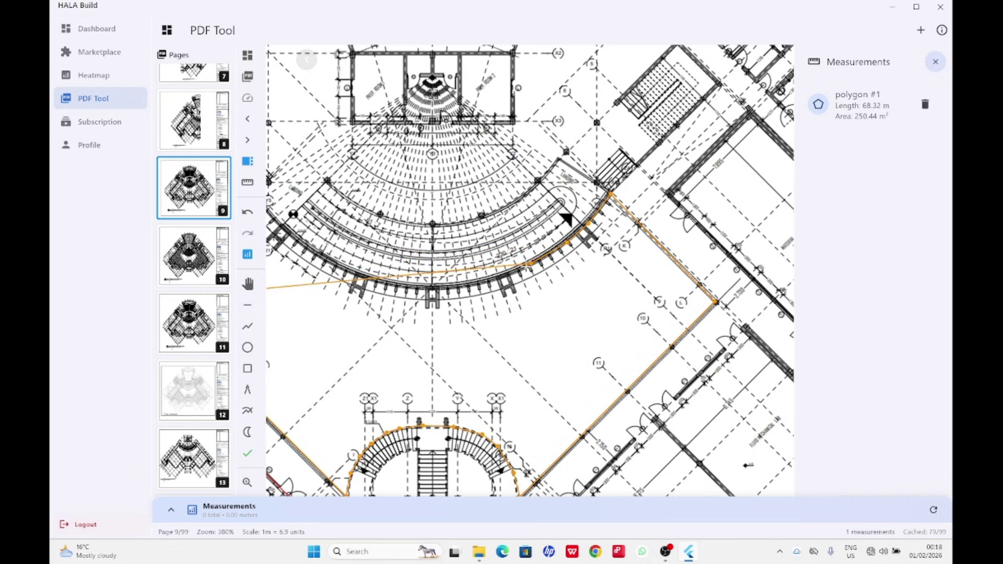
click(530, 264)
click(488, 279)
click(457, 285)
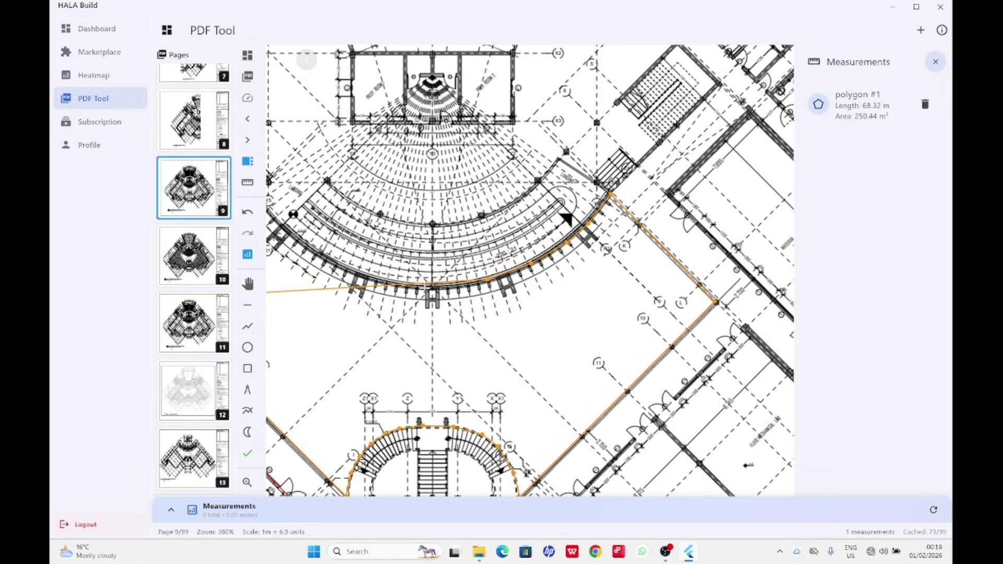
click(426, 288)
click(361, 277)
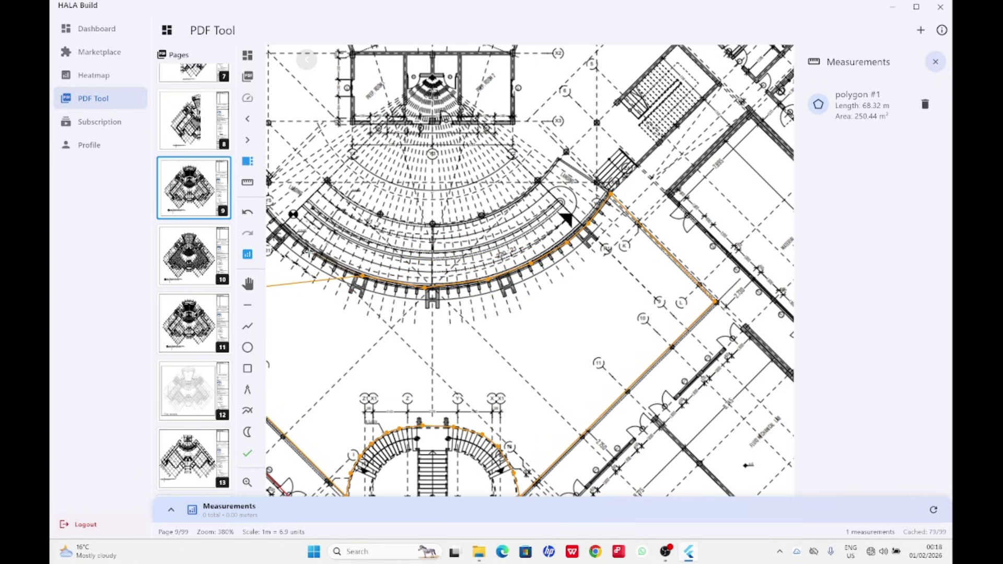
click(314, 252)
scroll(316, 256, down, 1)
scroll(544, 222, down, 4)
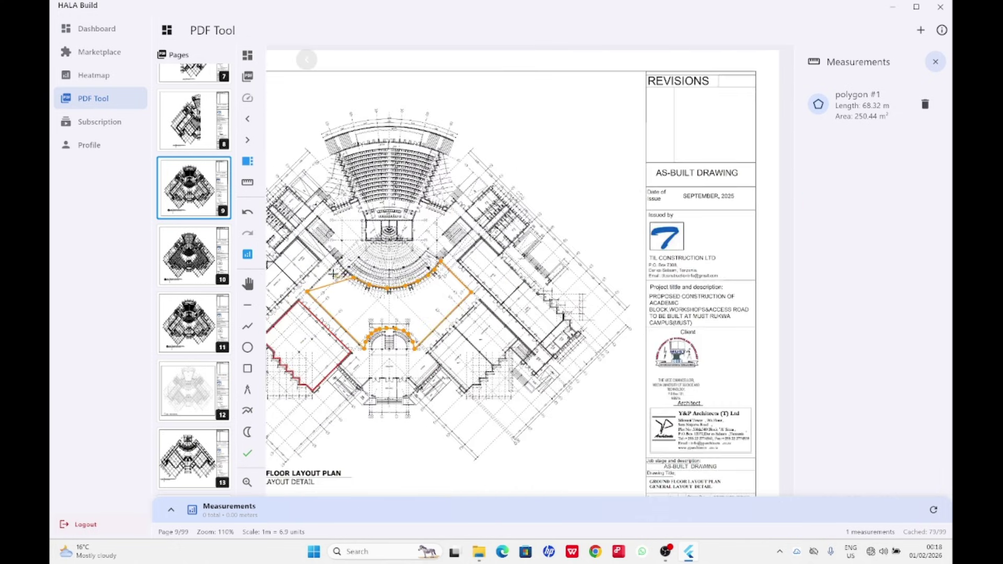
scroll(517, 268, up, 2)
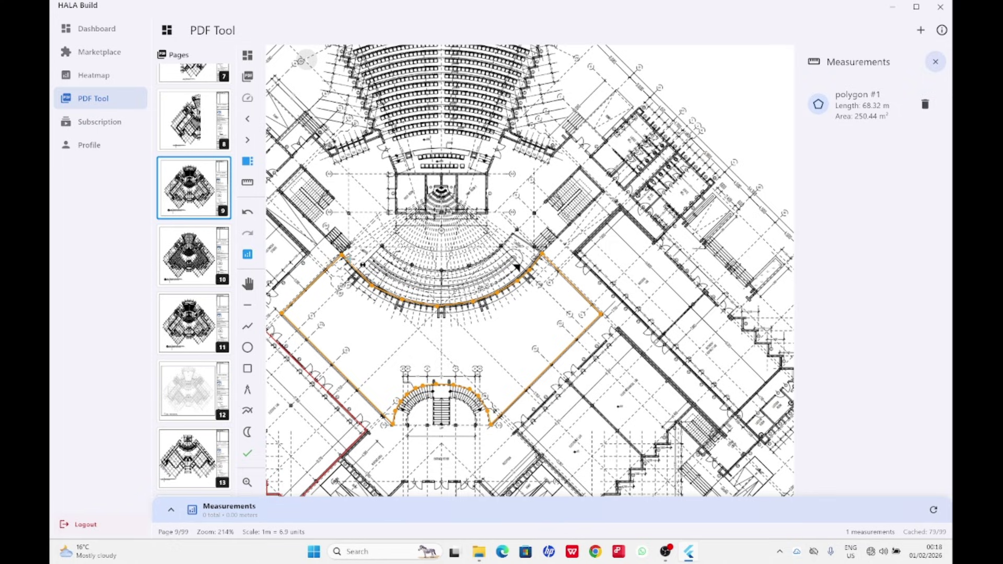
key(Return)
scroll(516, 267, down, 2)
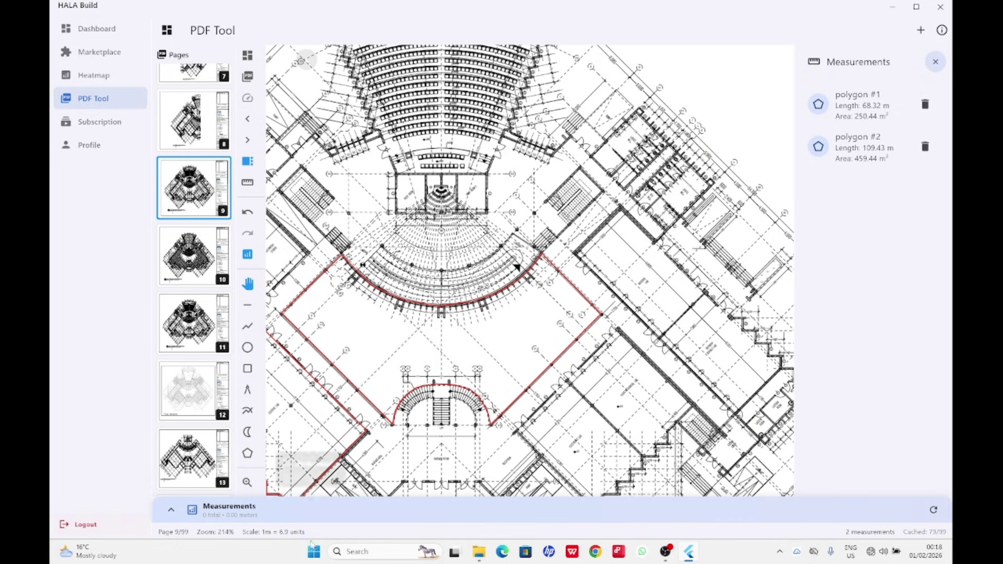
Switch to the Line tool and zoom to about 314% on the staircase's stepped wall.
scroll(505, 272, down, 2)
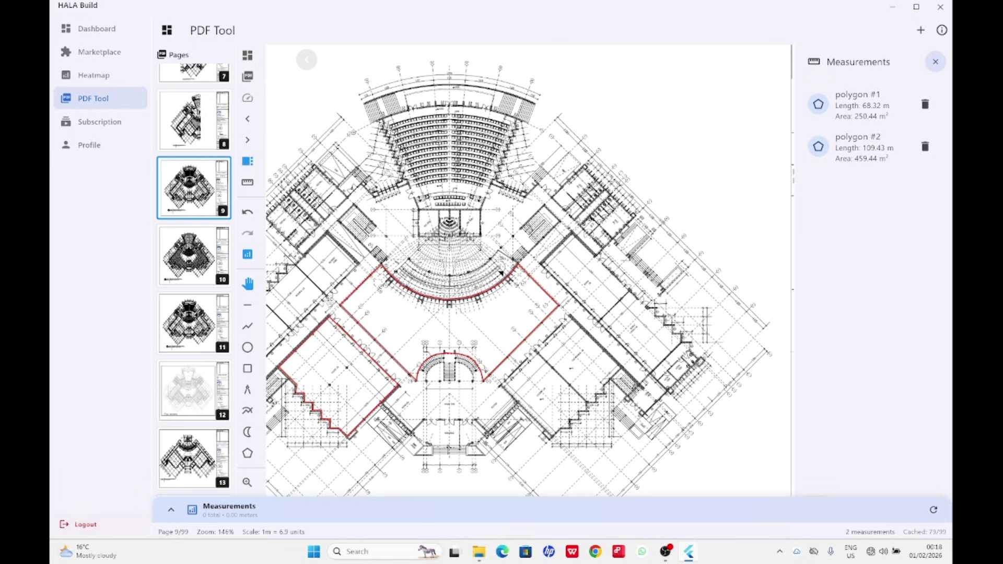
click(249, 307)
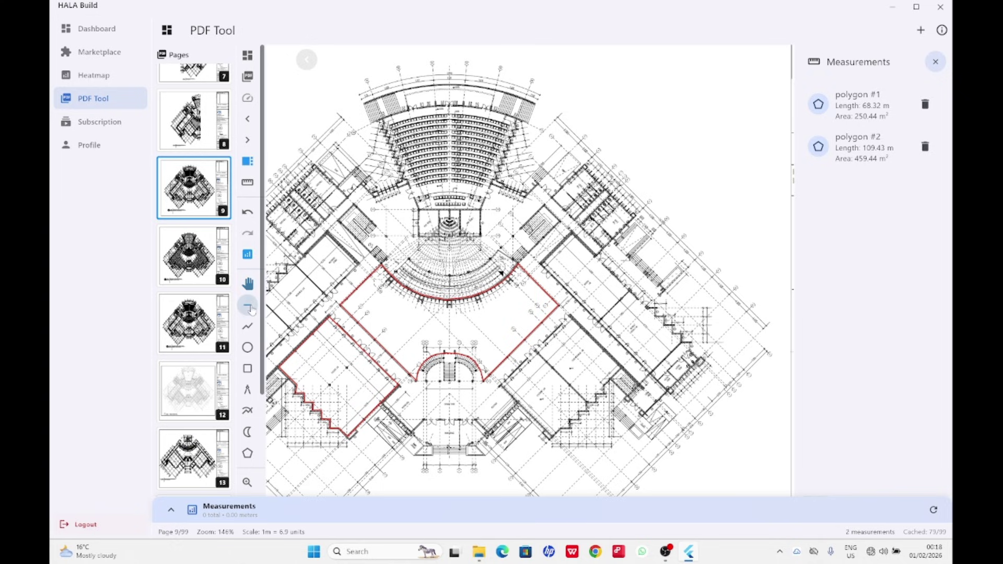
scroll(651, 206, up, 3)
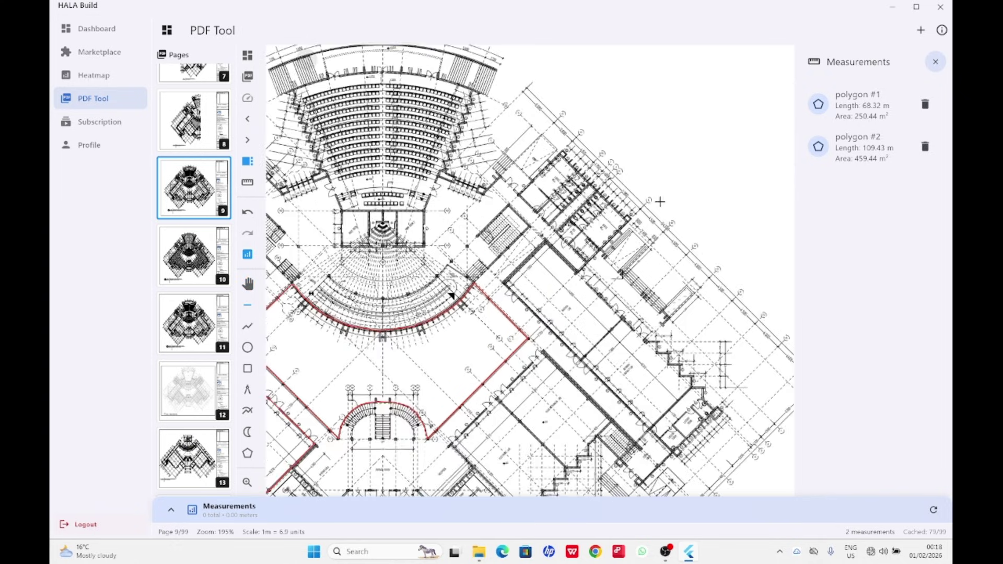
scroll(575, 209, down, 3)
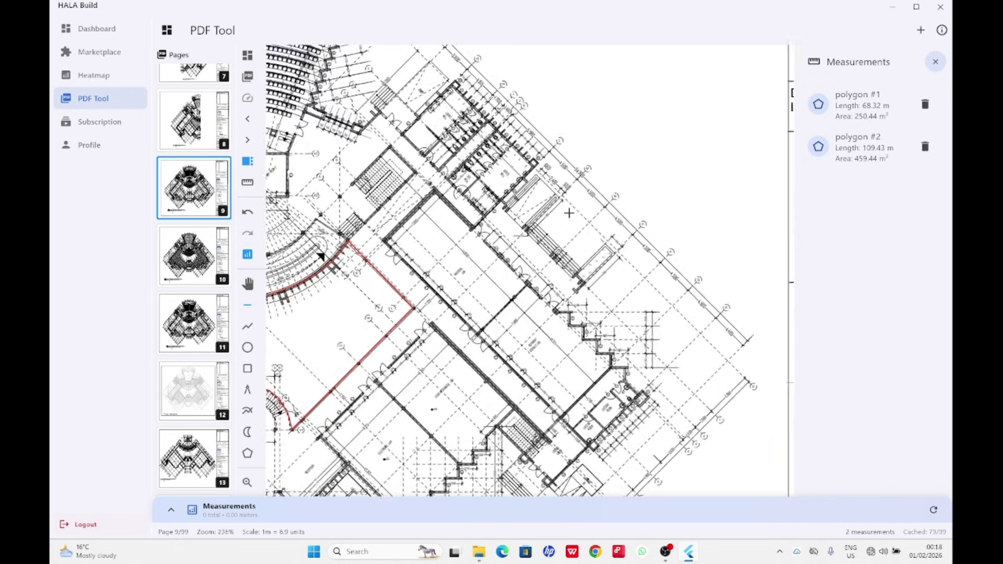
scroll(587, 180, up, 4)
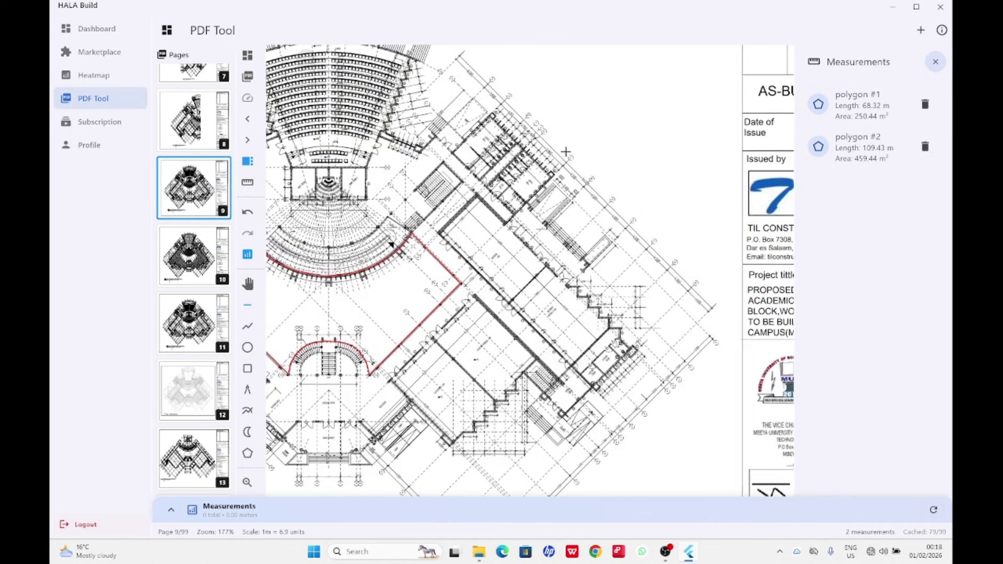
scroll(471, 353, down, 3)
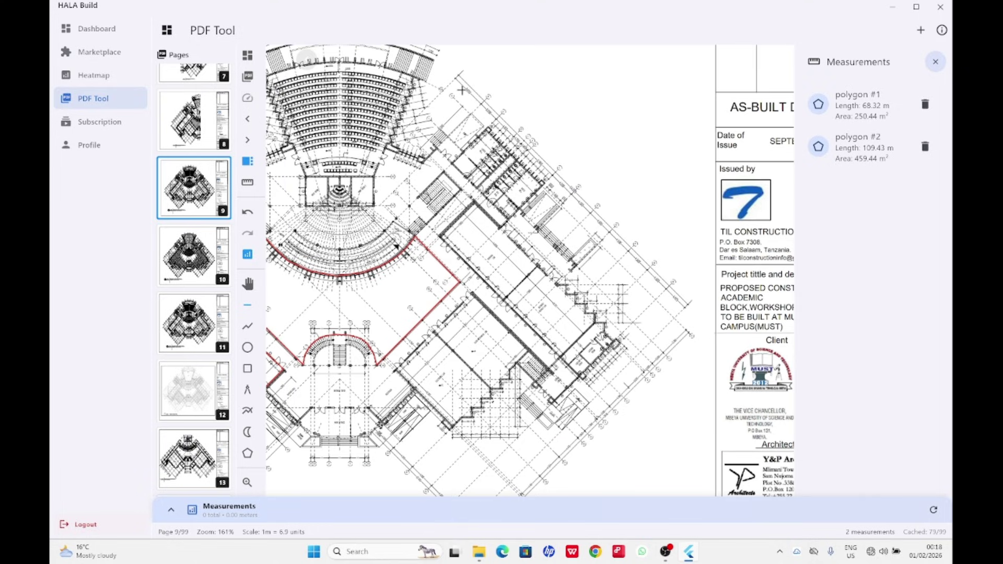
scroll(541, 287, up, 3)
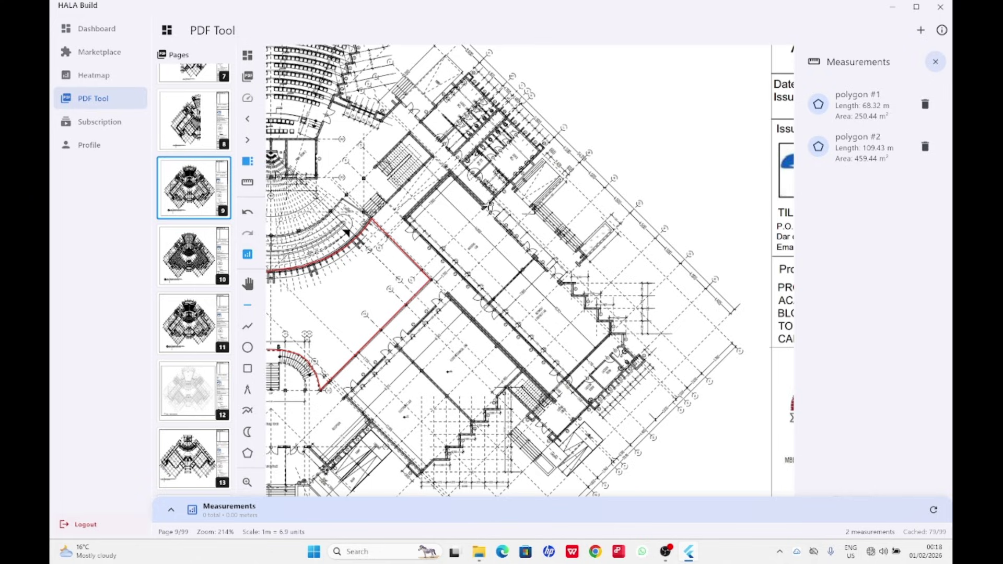
scroll(630, 285, up, 3)
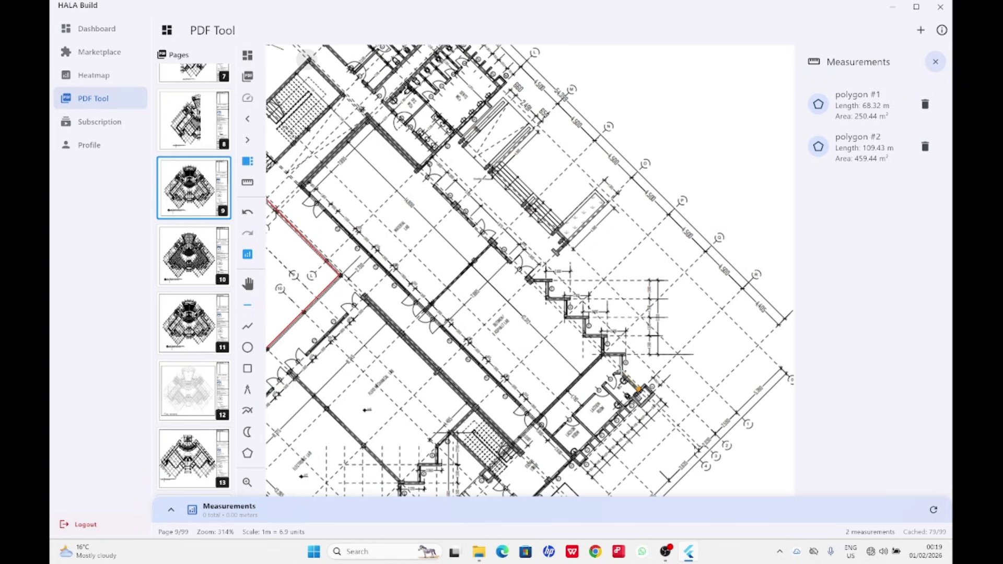
Start the line at the stepped wall's lower corners, up to the first step's top.
click(621, 370)
scroll(625, 355, up, 5)
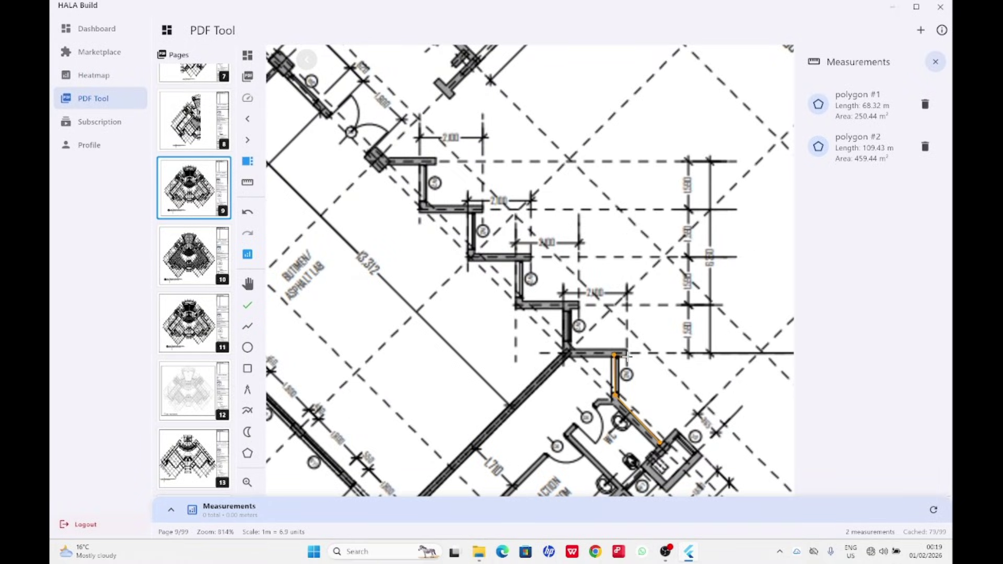
click(627, 349)
click(574, 348)
click(523, 301)
click(522, 259)
scroll(522, 259, up, 3)
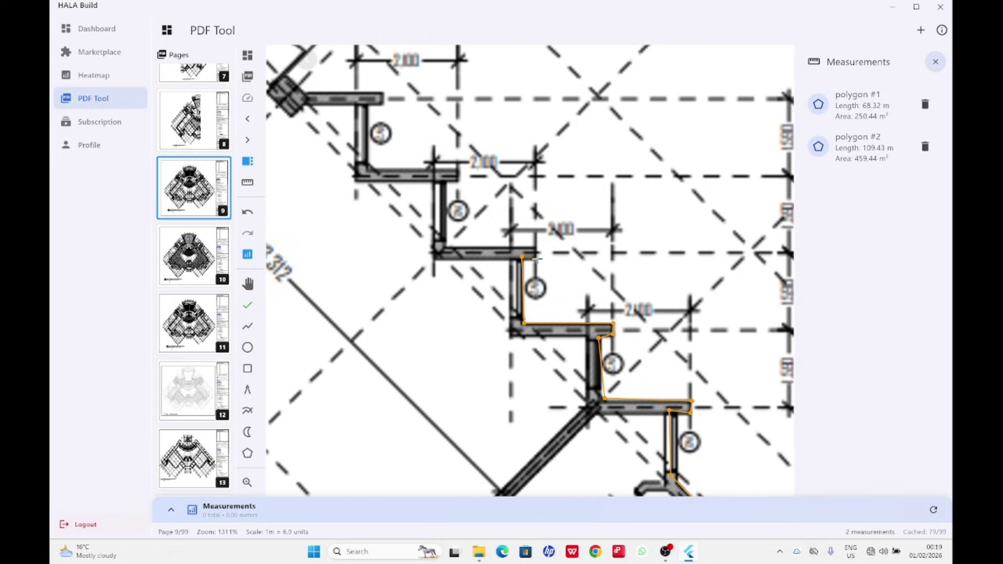
Add the remaining step and wall corners and commit line #3 at 25.49 m.
click(536, 257)
click(535, 247)
click(448, 247)
click(448, 184)
scroll(458, 166, down, 2)
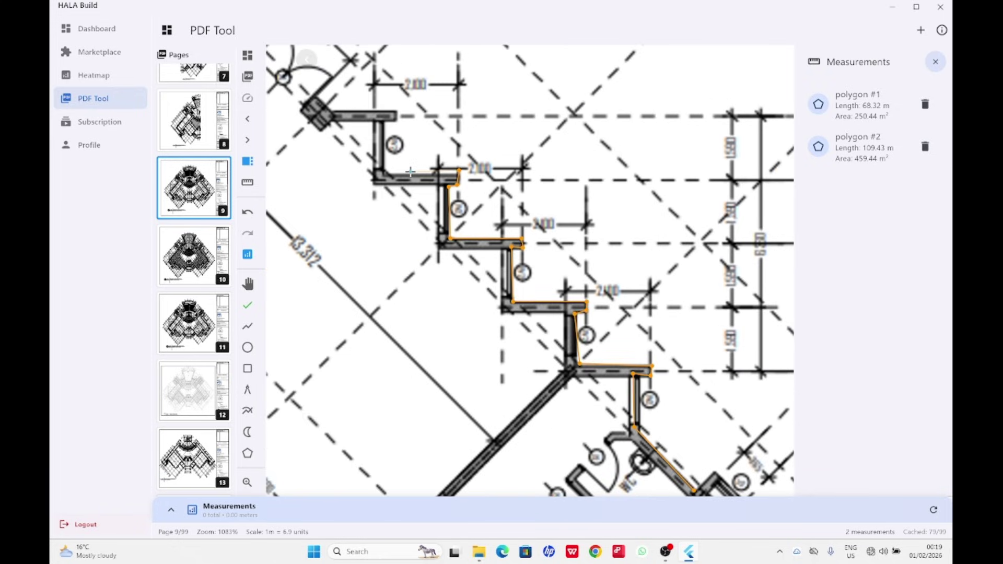
click(383, 170)
scroll(426, 290, down, 2)
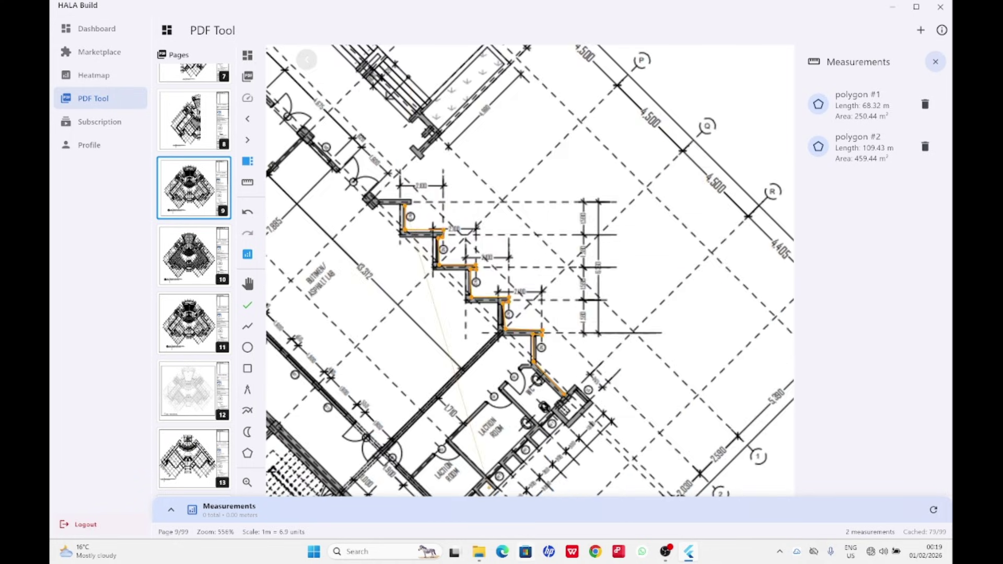
scroll(411, 202, up, 2)
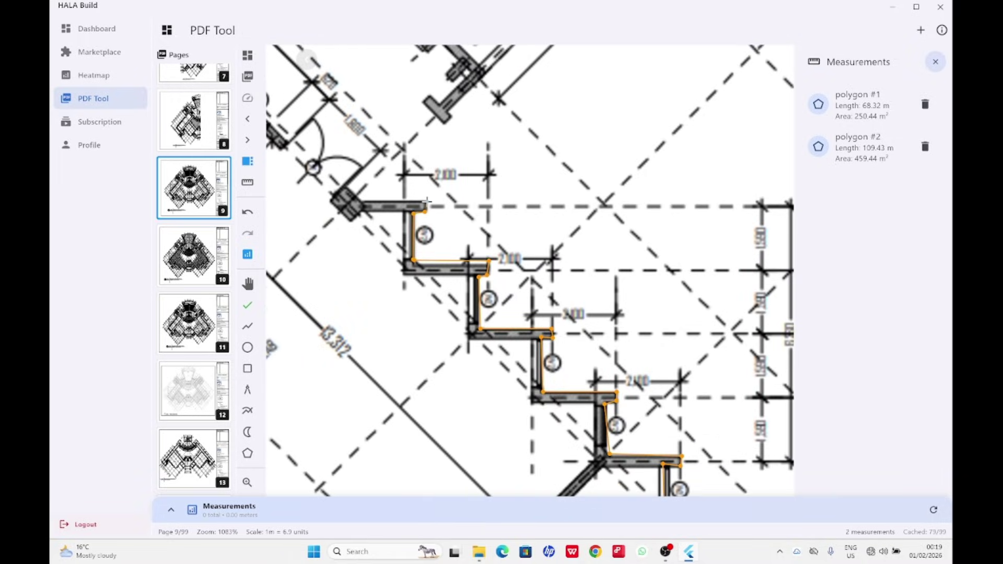
click(427, 201)
scroll(369, 202, down, 3)
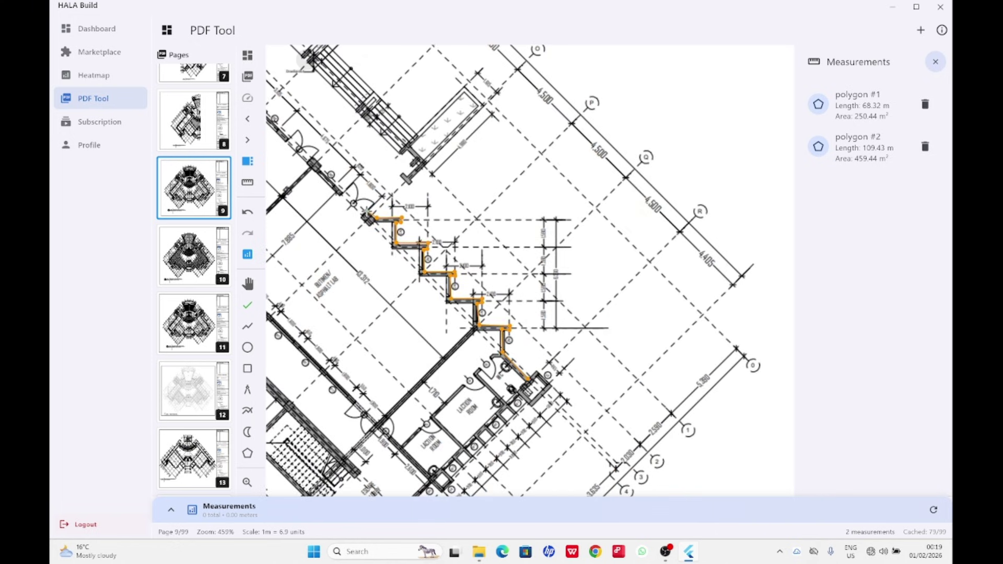
click(341, 191)
click(313, 162)
key(Return)
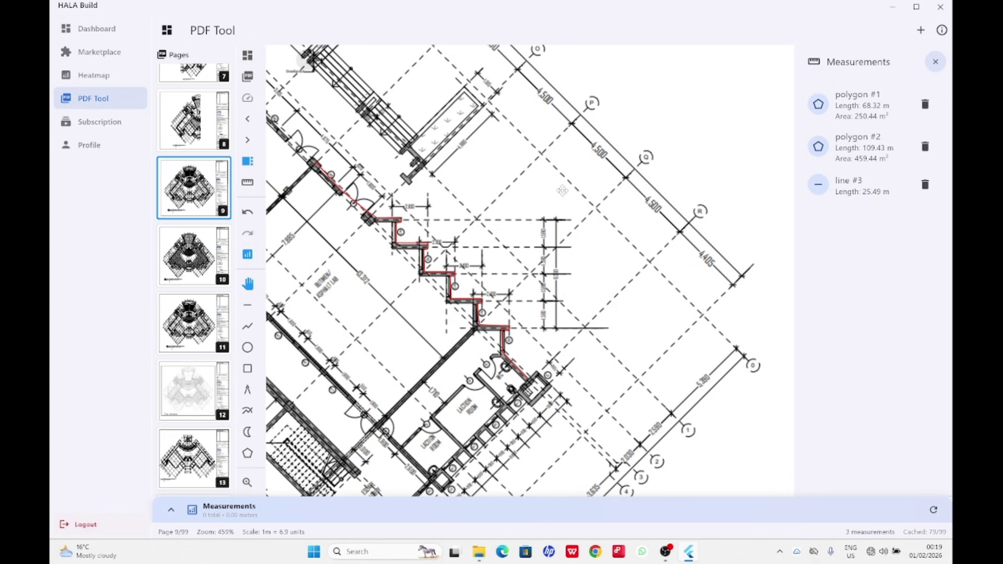
scroll(564, 211, down, 5)
Drag line #3's end point up the long diagonal wall, lengthening it to 34.26 m.
scroll(354, 188, up, 3)
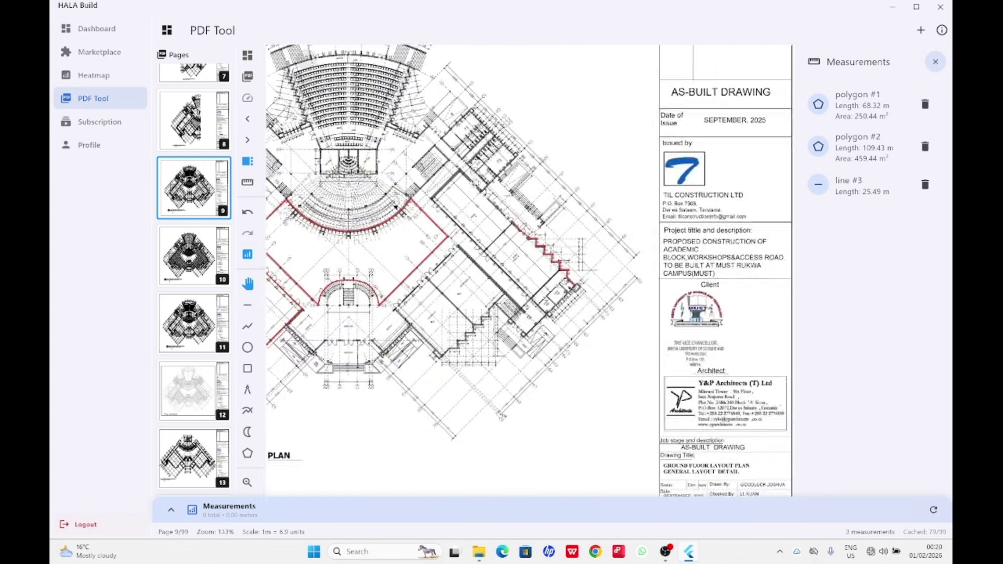
scroll(528, 250, up, 5)
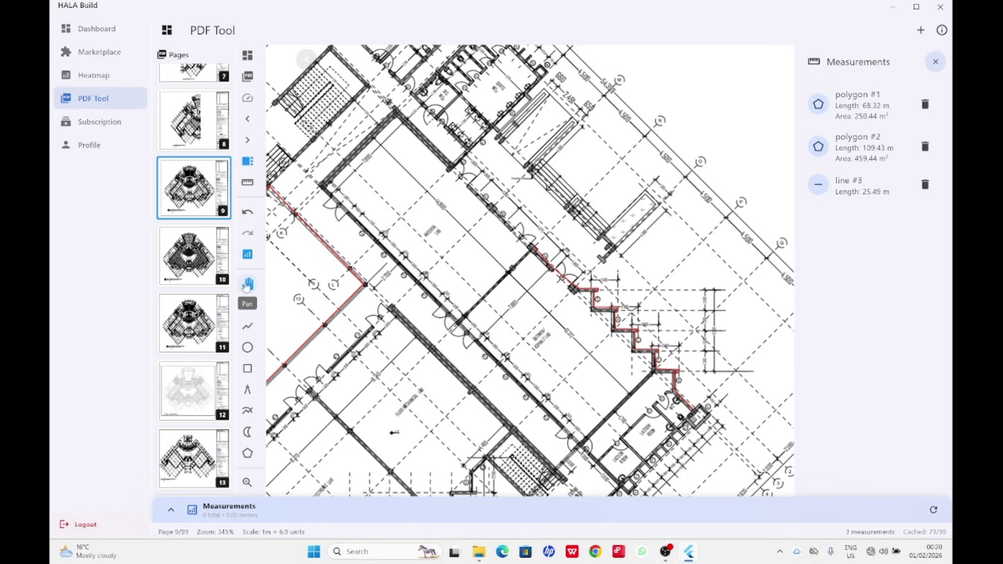
click(249, 285)
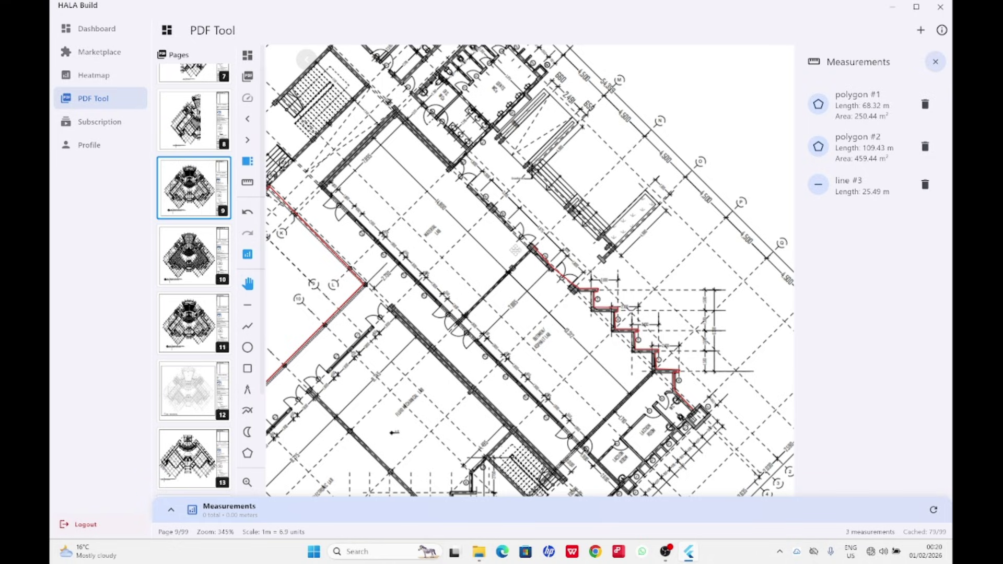
scroll(533, 247, up, 5)
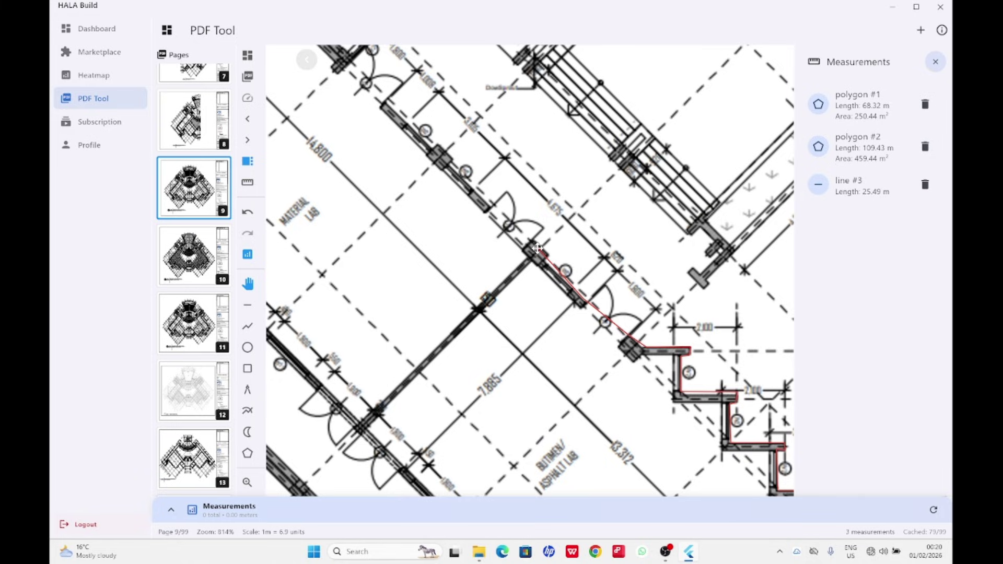
mouse_move(537, 248)
mouse_down()
mouse_move(553, 281)
mouse_move(569, 272)
mouse_move(577, 246)
mouse_move(561, 240)
mouse_move(481, 259)
mouse_move(548, 290)
mouse_move(409, 124)
mouse_move(365, 89)
mouse_move(548, 282)
mouse_move(538, 285)
mouse_move(435, 164)
mouse_move(763, 235)
mouse_move(862, 201)
mouse_move(694, 279)
mouse_move(663, 272)
mouse_move(582, 312)
mouse_move(439, 162)
mouse_move(391, 79)
mouse_move(356, 128)
mouse_move(367, 94)
mouse_up()
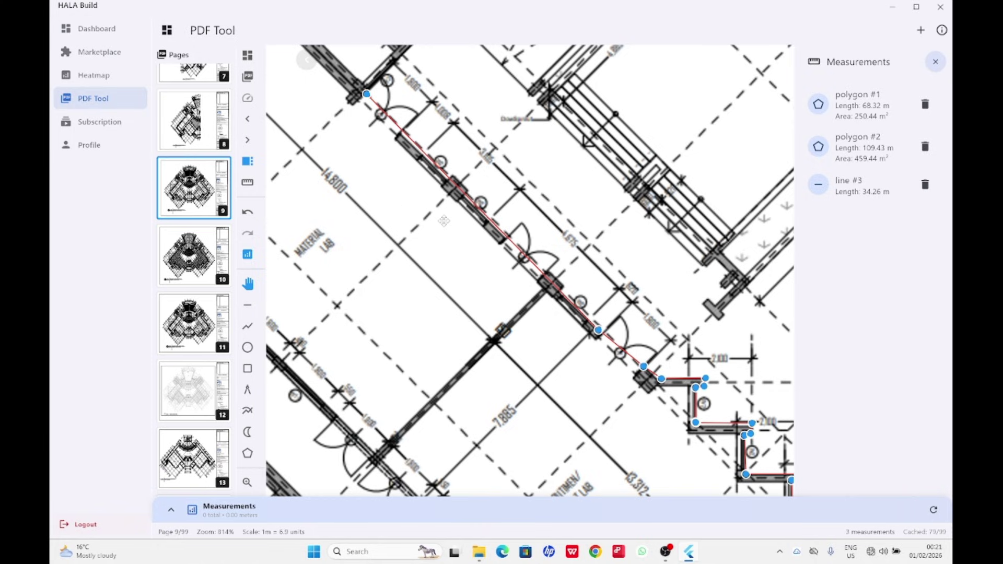
Begin the room outline with its top corners and first stair-step corners.
scroll(464, 229, down, 5)
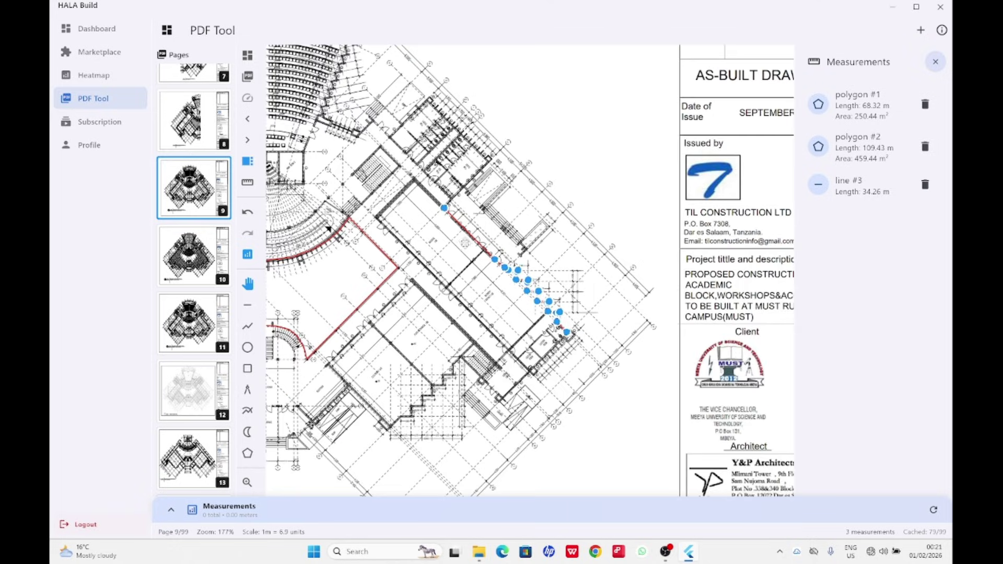
scroll(328, 228, down, 1)
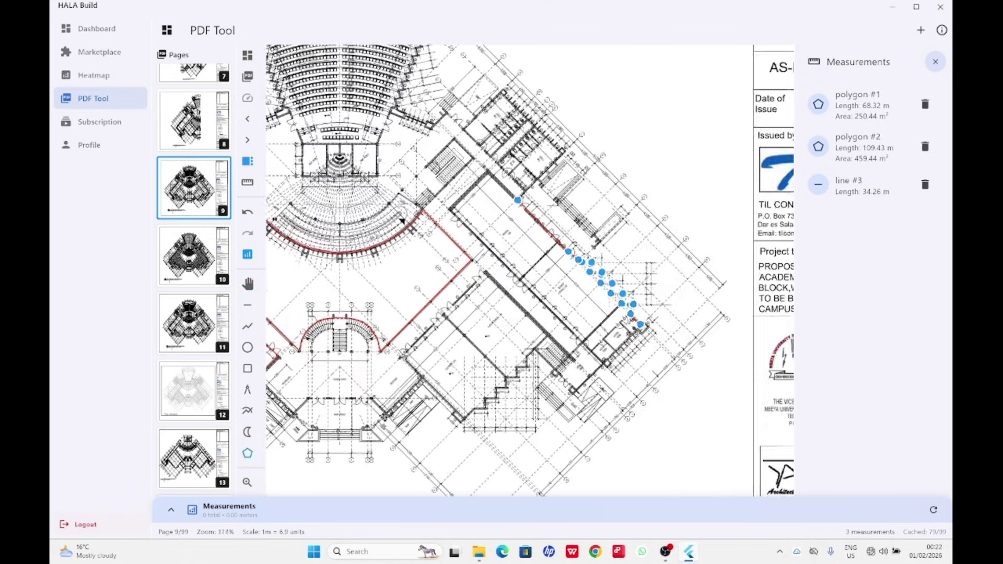
scroll(321, 309, up, 2)
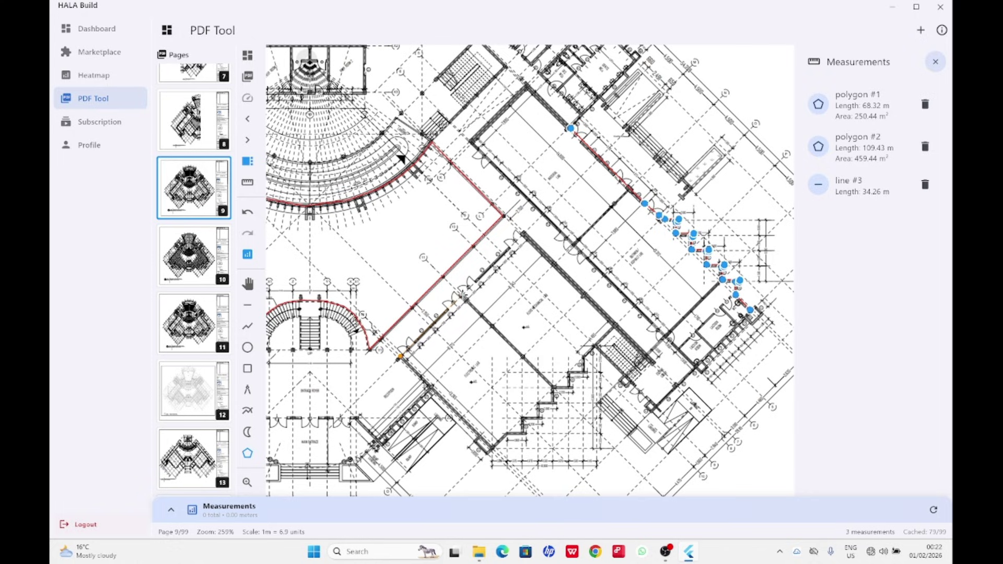
click(463, 295)
click(555, 387)
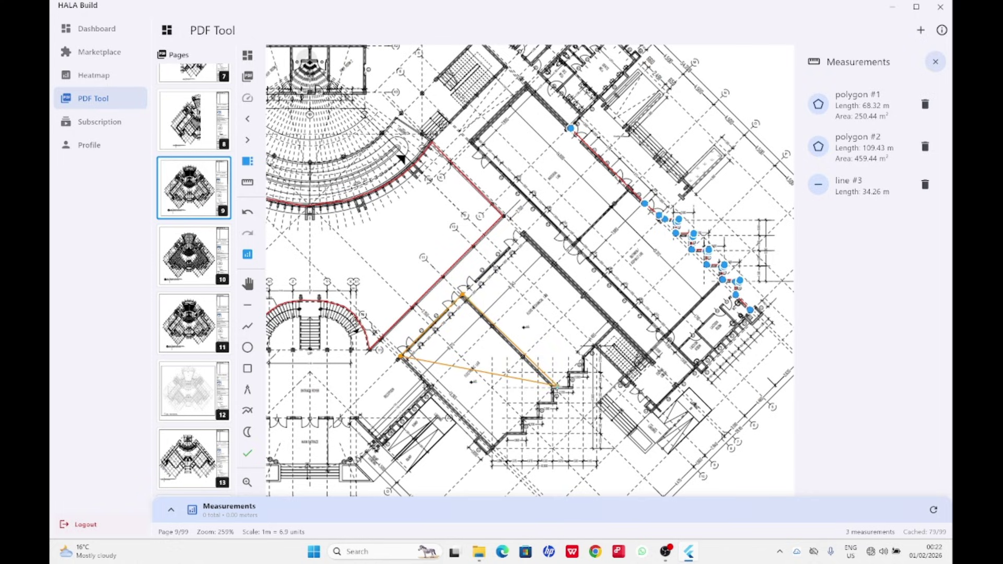
click(553, 401)
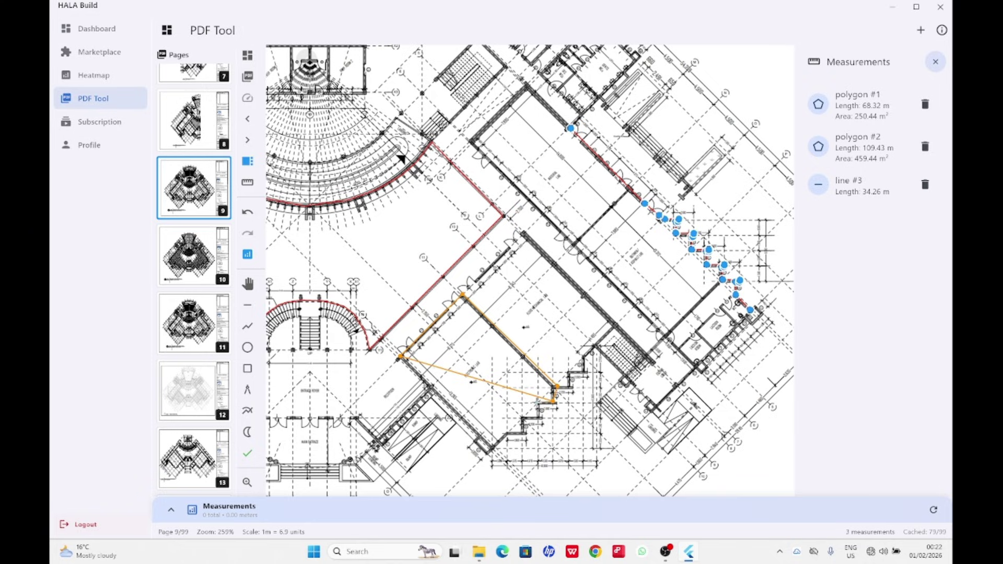
click(538, 403)
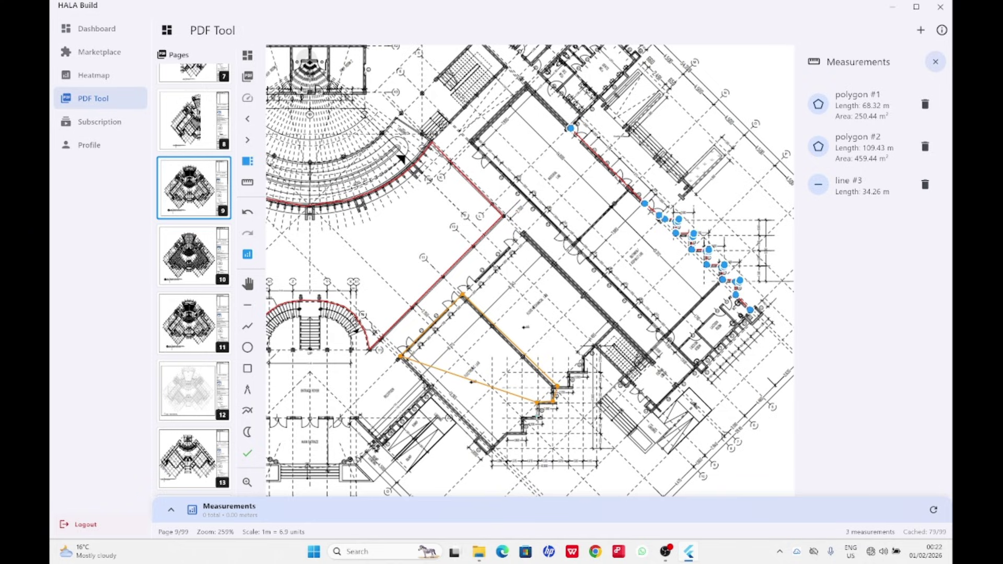
Add the remaining step corners and close polygon #4 at 48.34 m, 130.09 m².
click(536, 416)
click(521, 418)
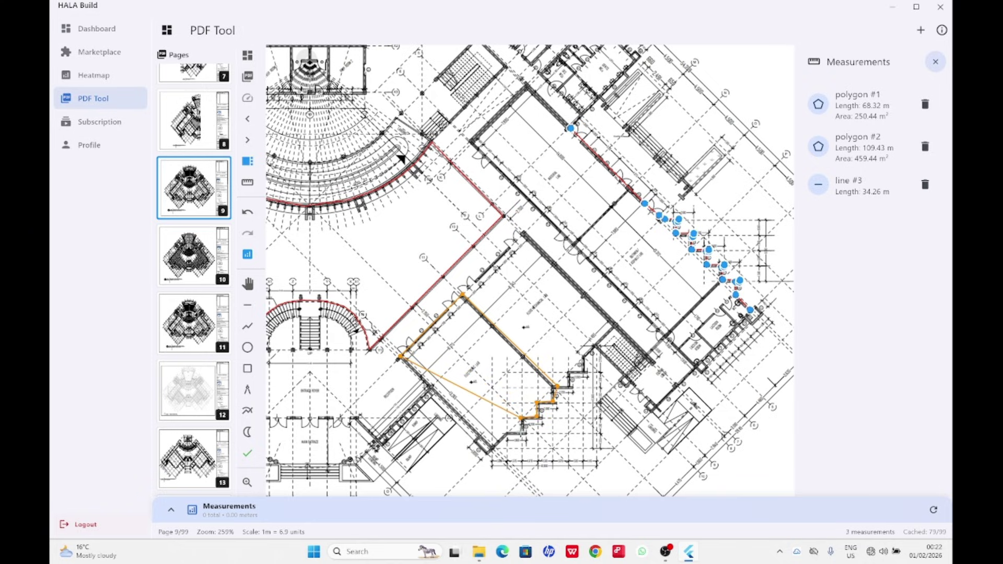
click(522, 431)
click(507, 432)
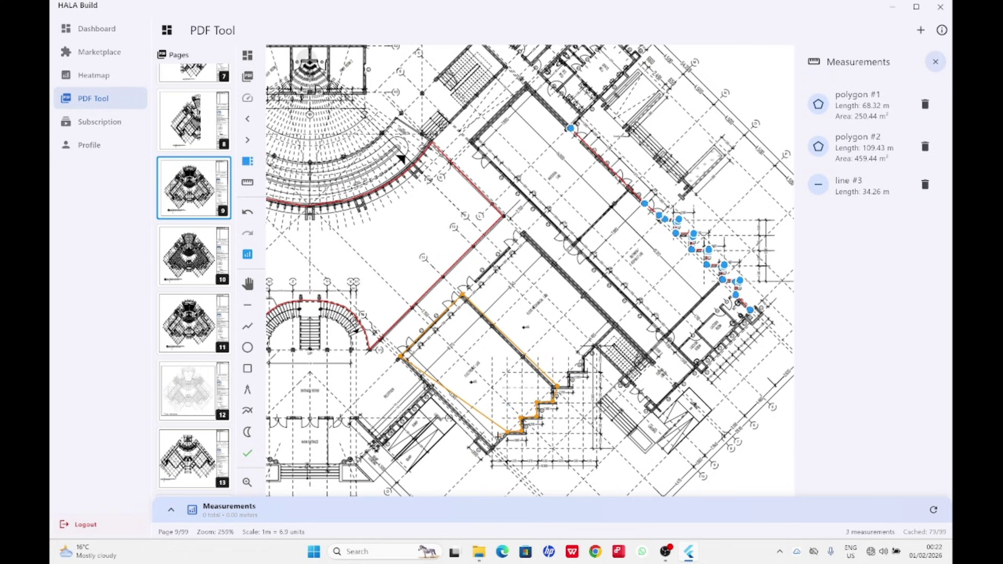
click(492, 445)
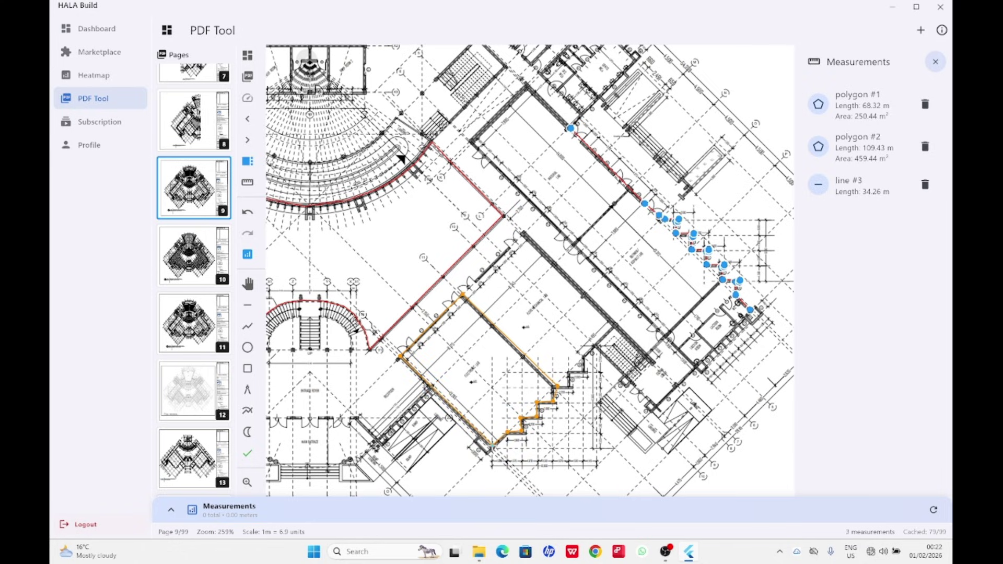
key(Return)
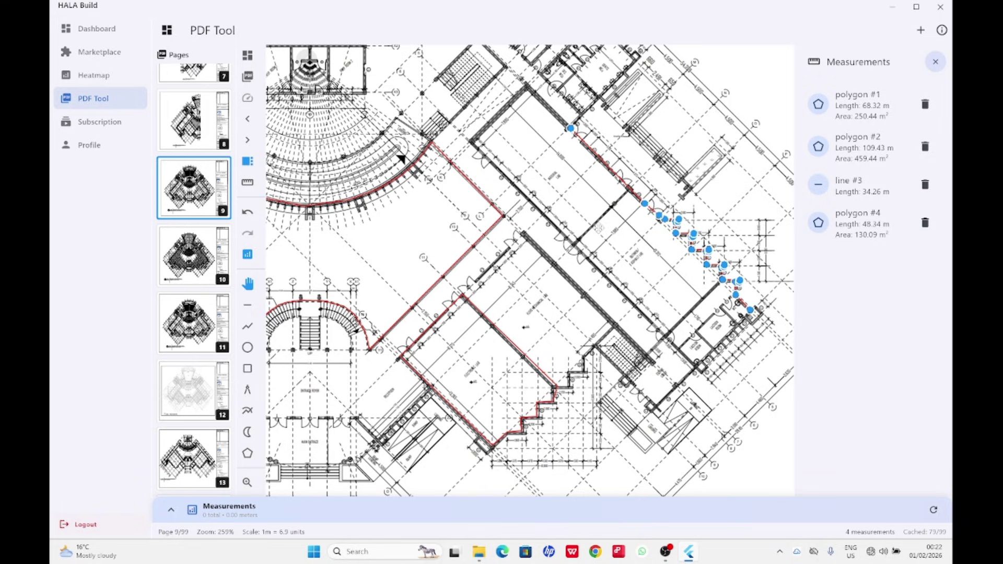
click(246, 306)
Measure the long diagonal wall as line #5, 19.59 m, then shift the plan up slightly.
click(525, 231)
click(656, 361)
click(656, 362)
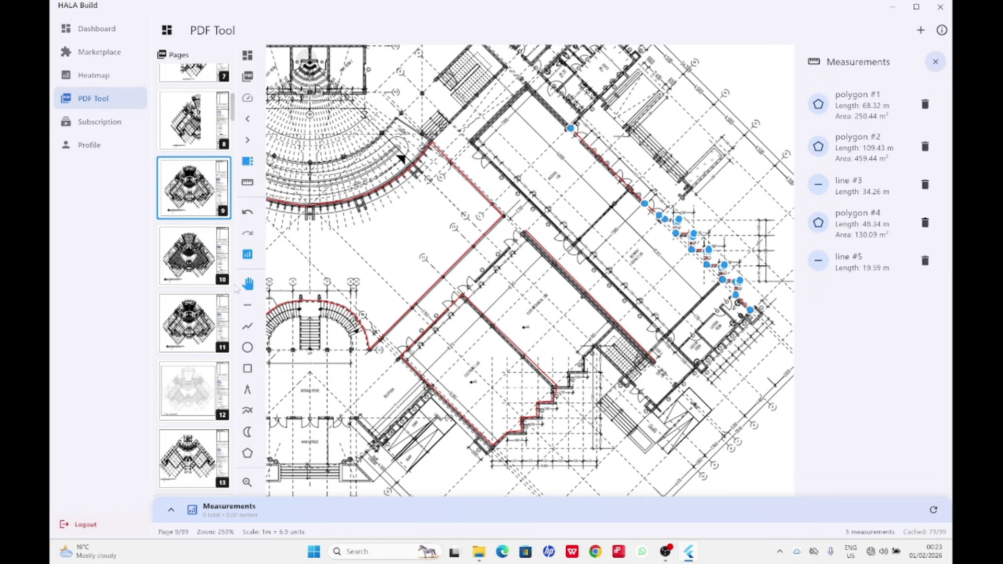
drag(535, 226, 509, 215)
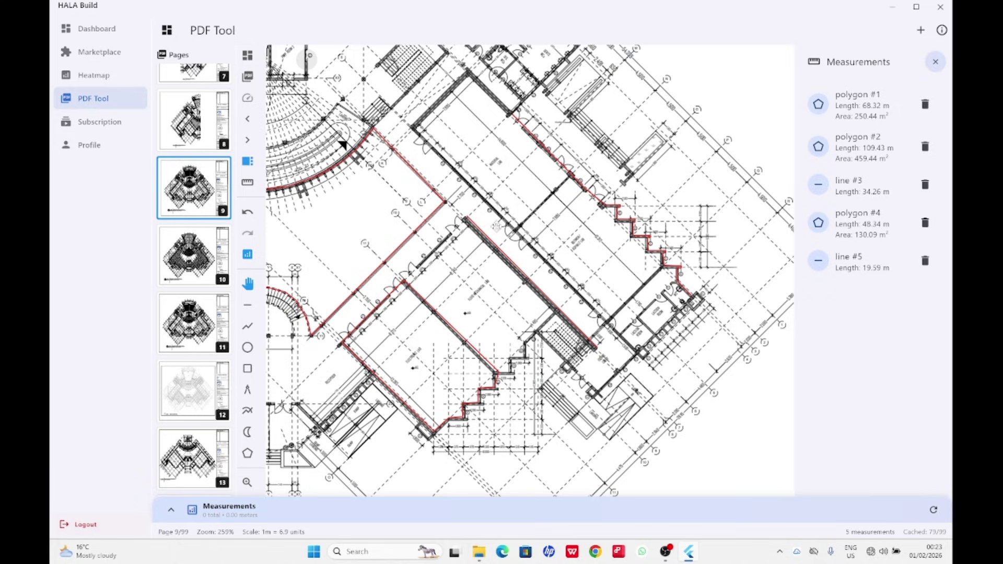
Zoom out and pan until the whole ground floor plan and its five measurements fit.
scroll(574, 223, down, 6)
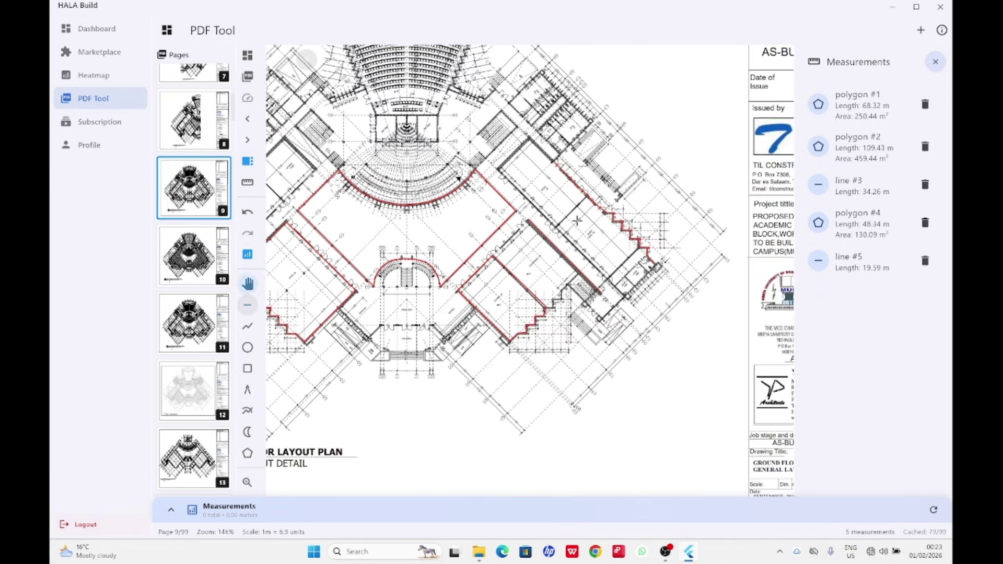
key(shift+l)
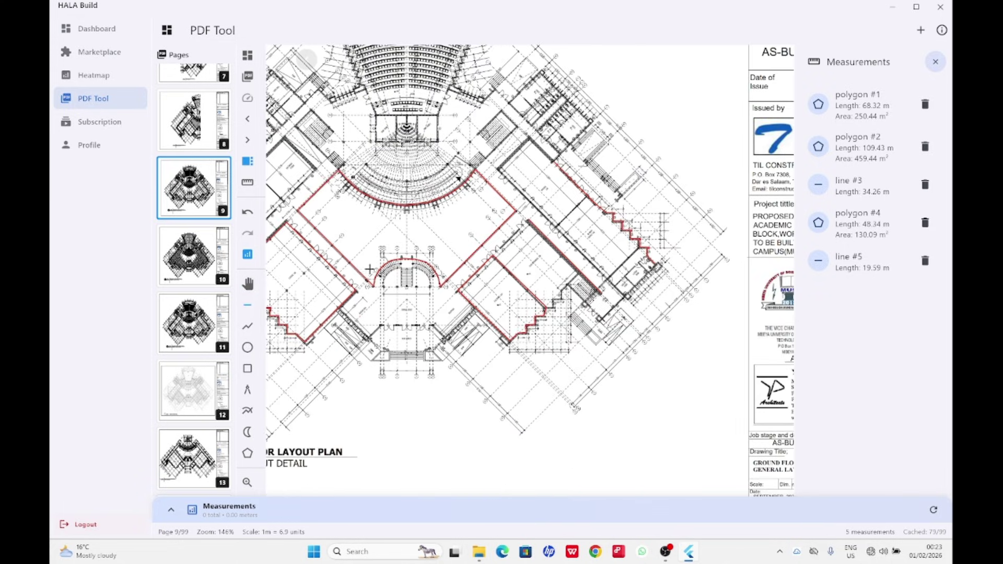
click(249, 285)
drag(459, 177, 557, 214)
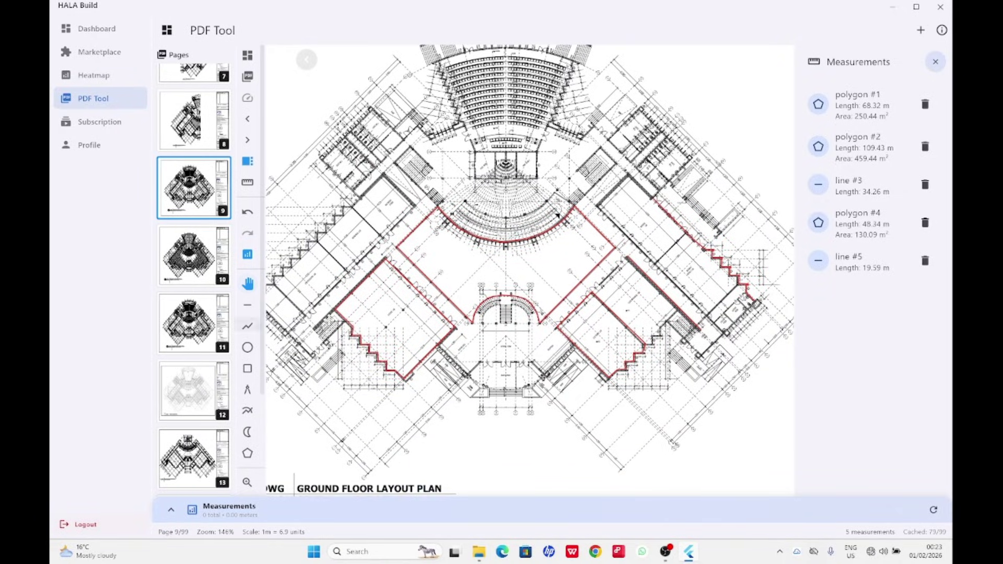
scroll(389, 306, down, 5)
scroll(463, 274, up, 8)
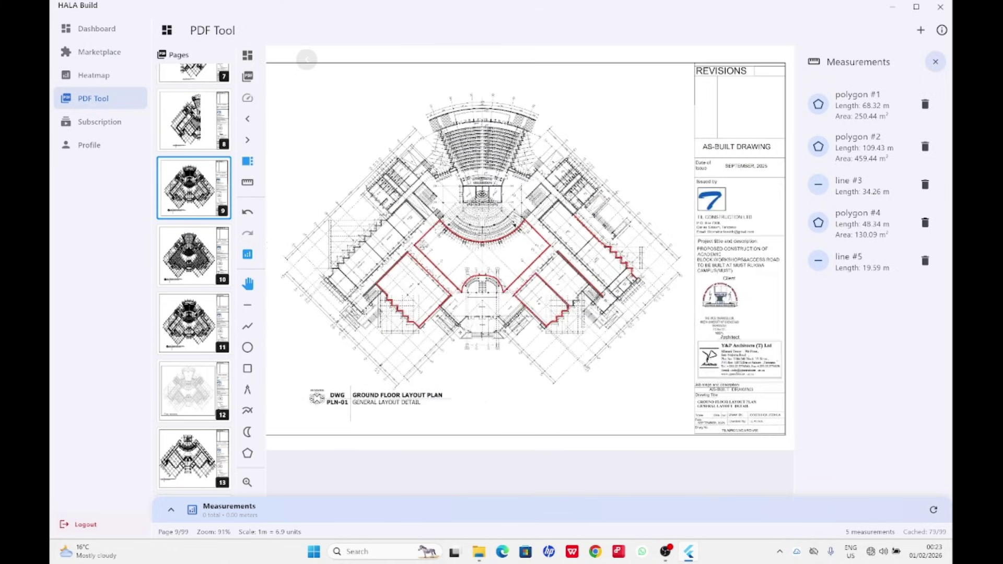
scroll(501, 179, down, 4)
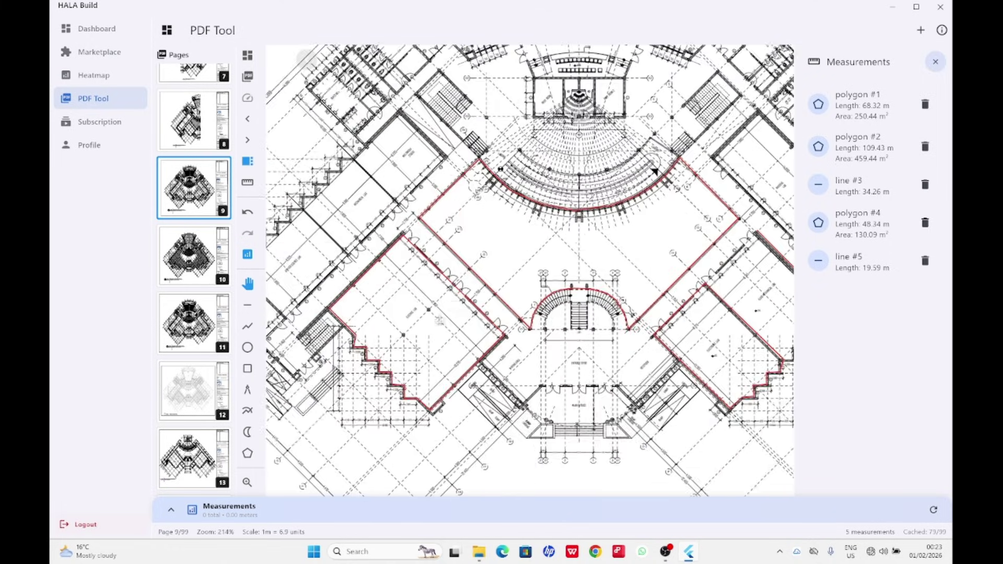
scroll(615, 238, up, 4)
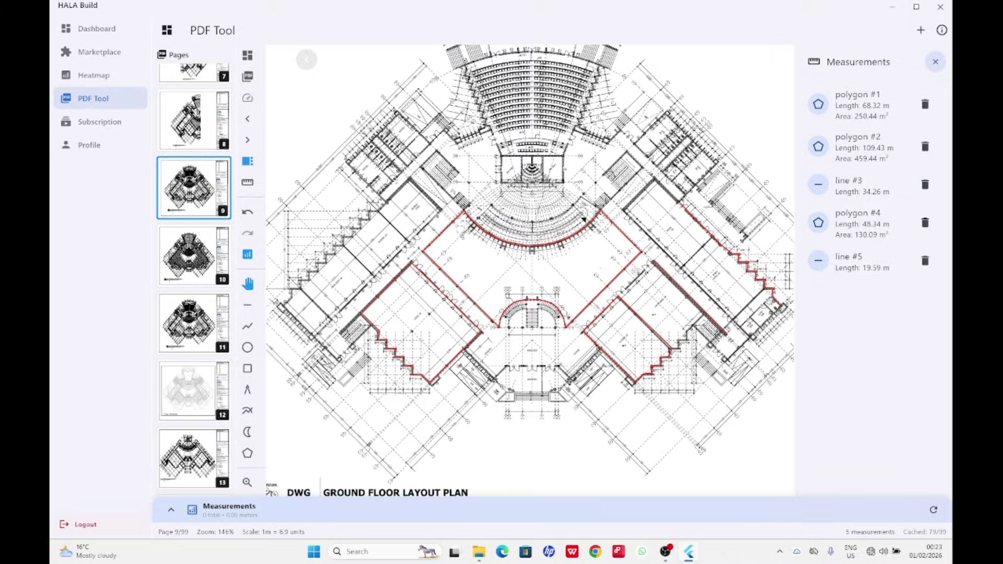
scroll(609, 256, down, 3)
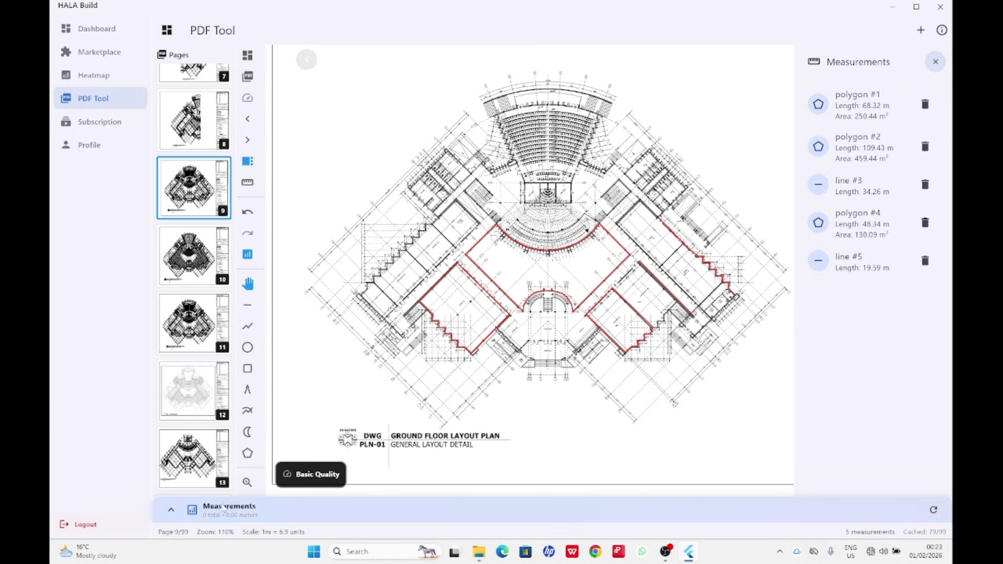
click(170, 512)
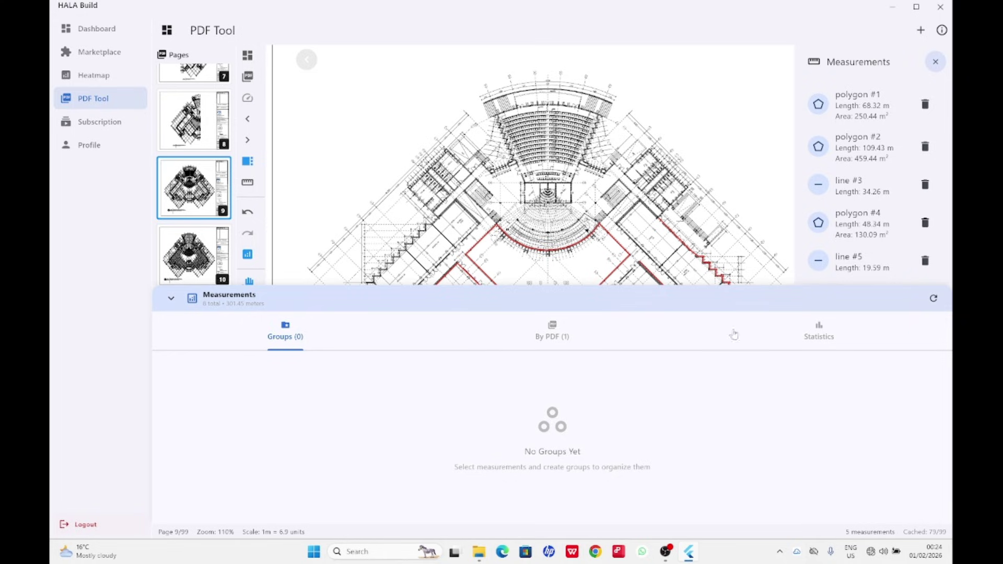
click(557, 336)
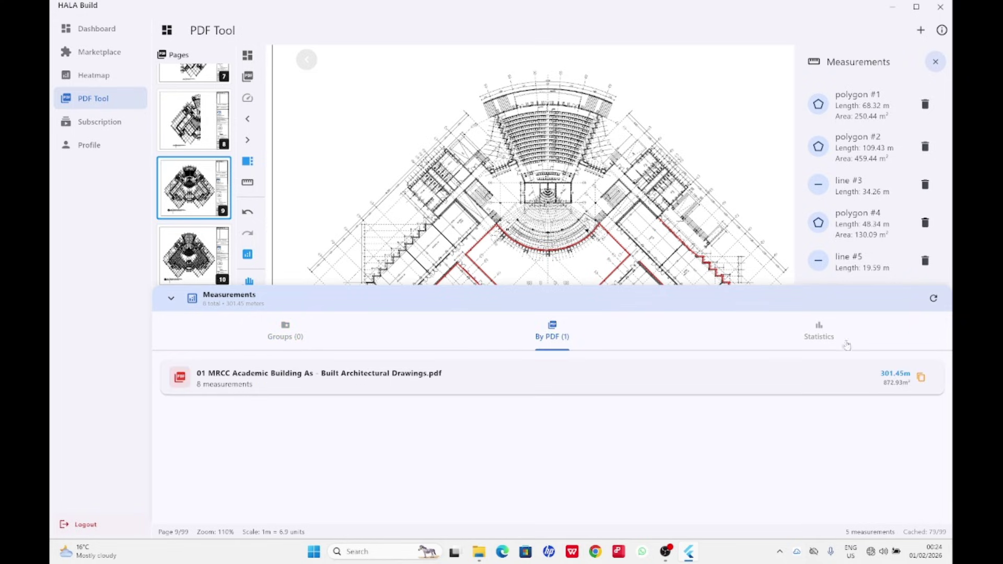
click(934, 301)
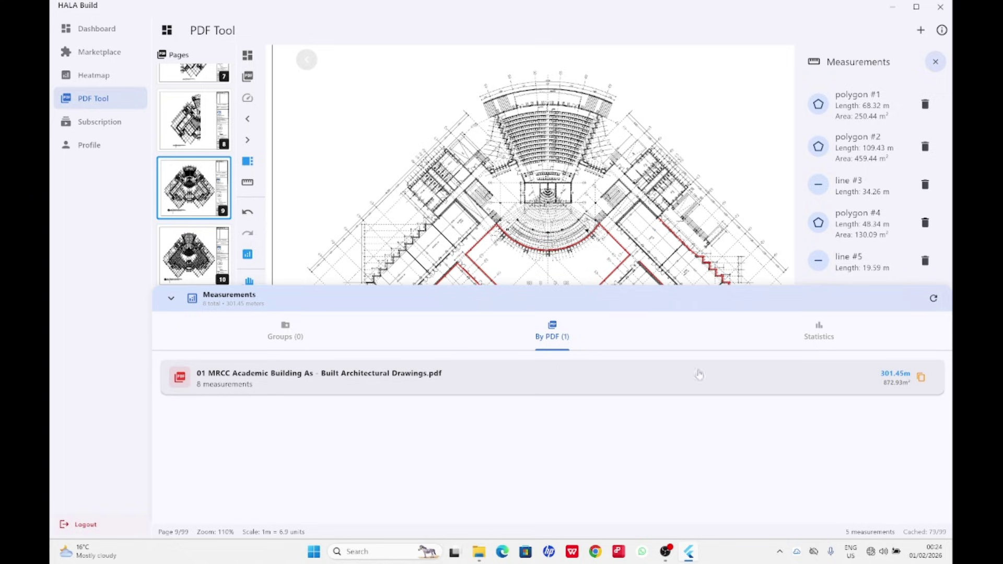
click(402, 375)
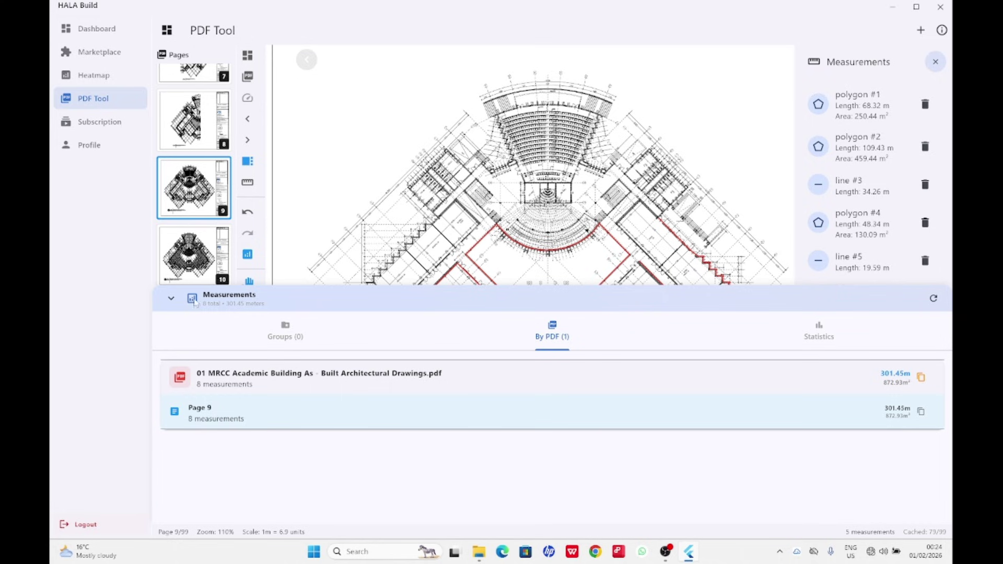
click(163, 301)
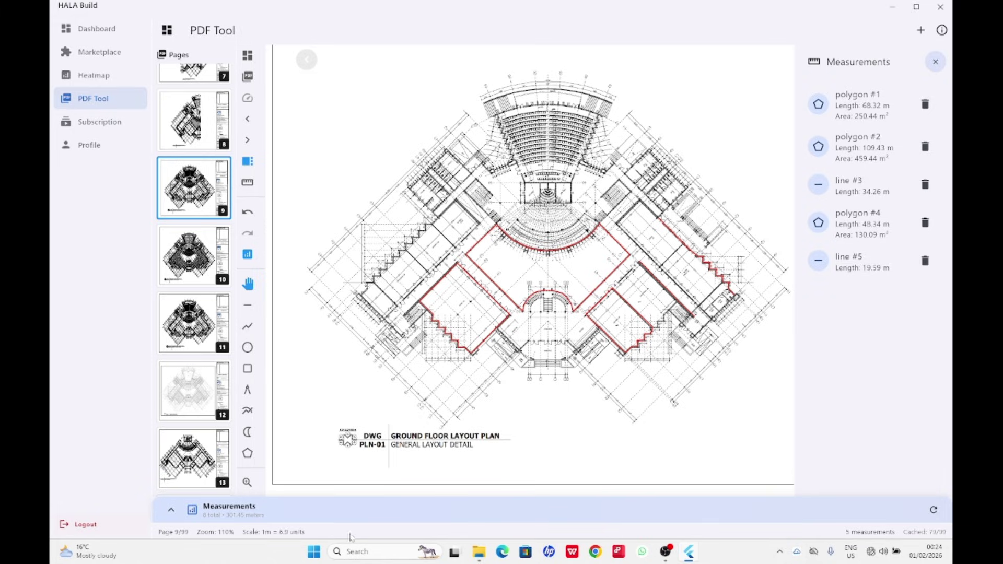
Refresh the totals and expand the PDF and Page 9 rows in the Measurements panel.
click(935, 510)
click(171, 510)
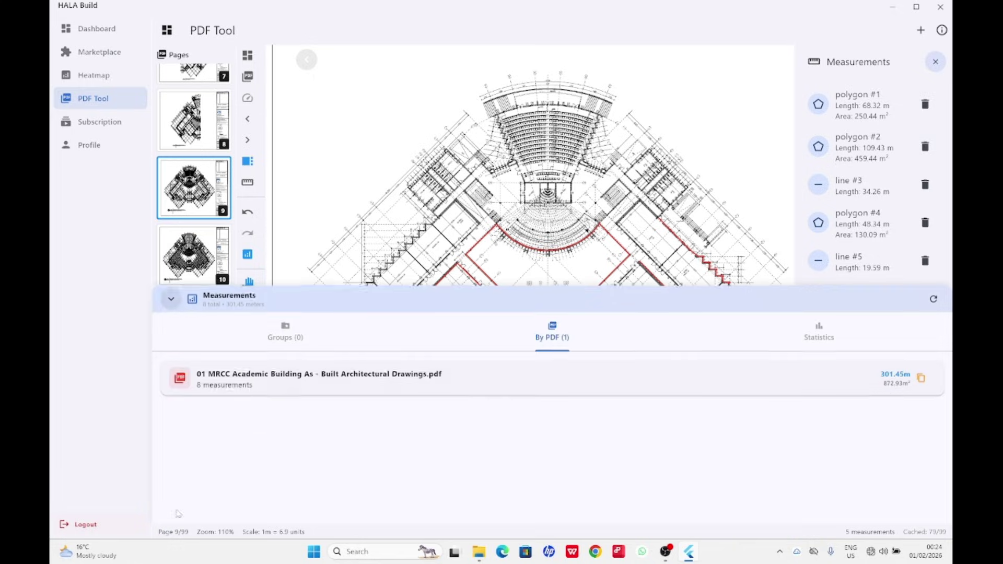
click(234, 386)
click(222, 424)
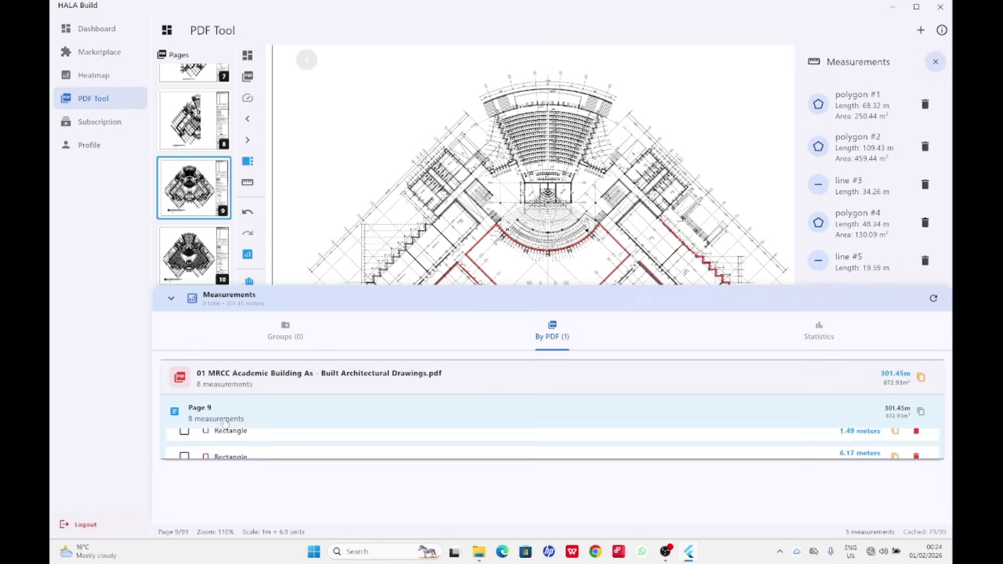
Scroll through the eight measurements listed under Page 9.
scroll(513, 418, down, 3)
scroll(217, 427, up, 2)
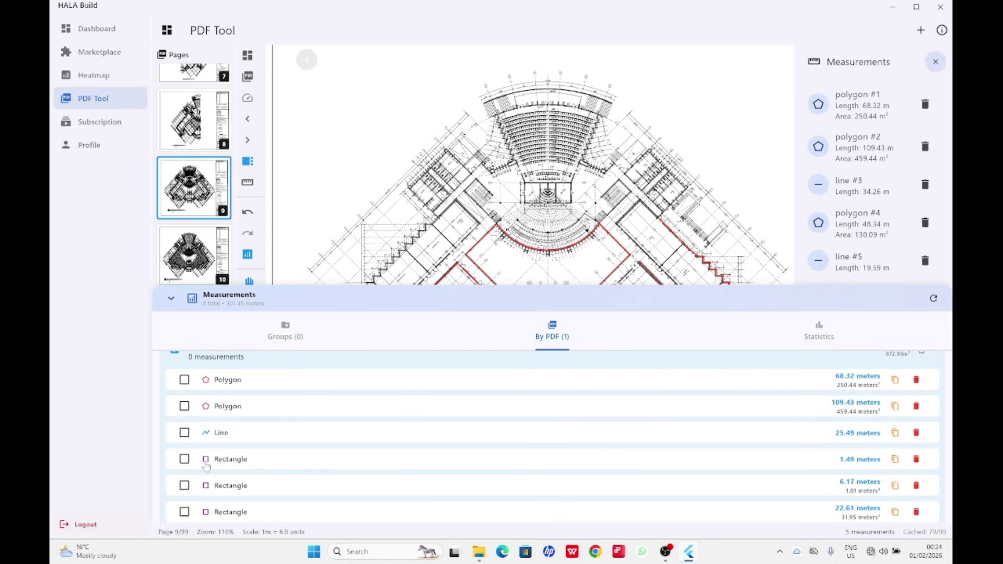
scroll(228, 494, down, 2)
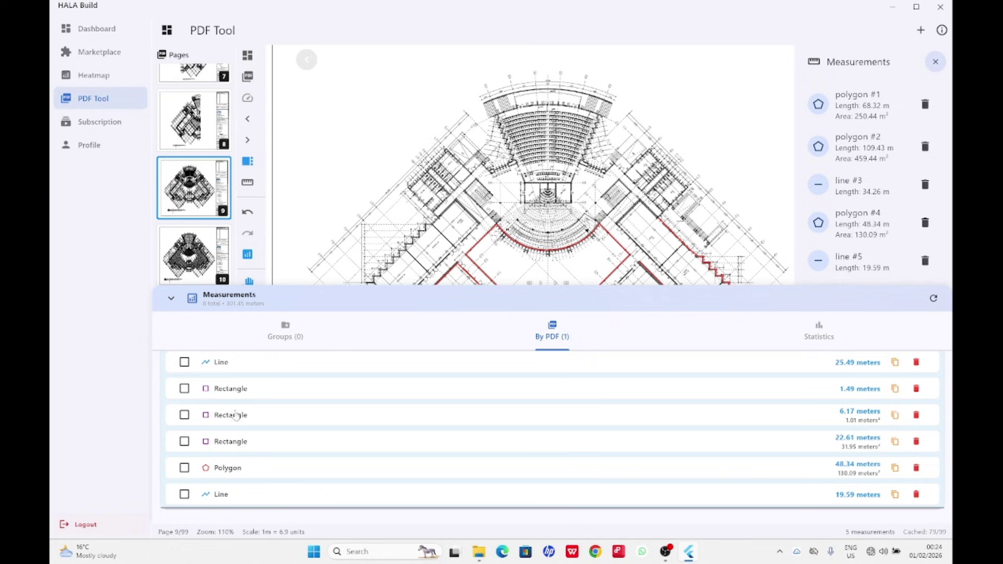
scroll(235, 426, up, 2)
scroll(235, 429, up, 1)
scroll(224, 441, down, 3)
scroll(776, 379, up, 2)
scroll(804, 397, down, 2)
scroll(391, 382, up, 2)
scroll(256, 442, down, 2)
Delete the 22.61 m Rectangle measurement and reopen the Page 9 list.
click(184, 415)
click(183, 415)
click(916, 442)
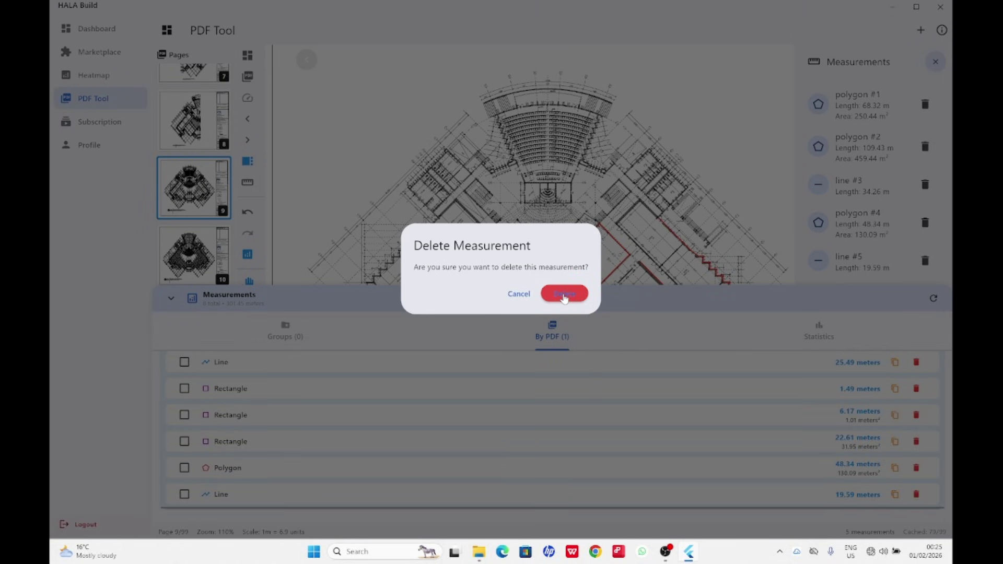
click(564, 293)
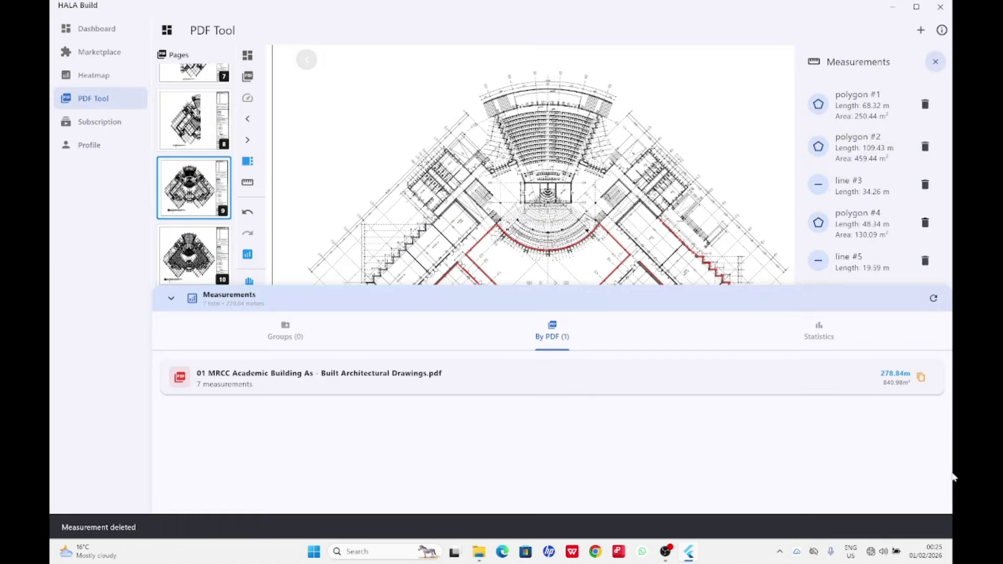
click(363, 383)
click(204, 411)
scroll(204, 444, down, 3)
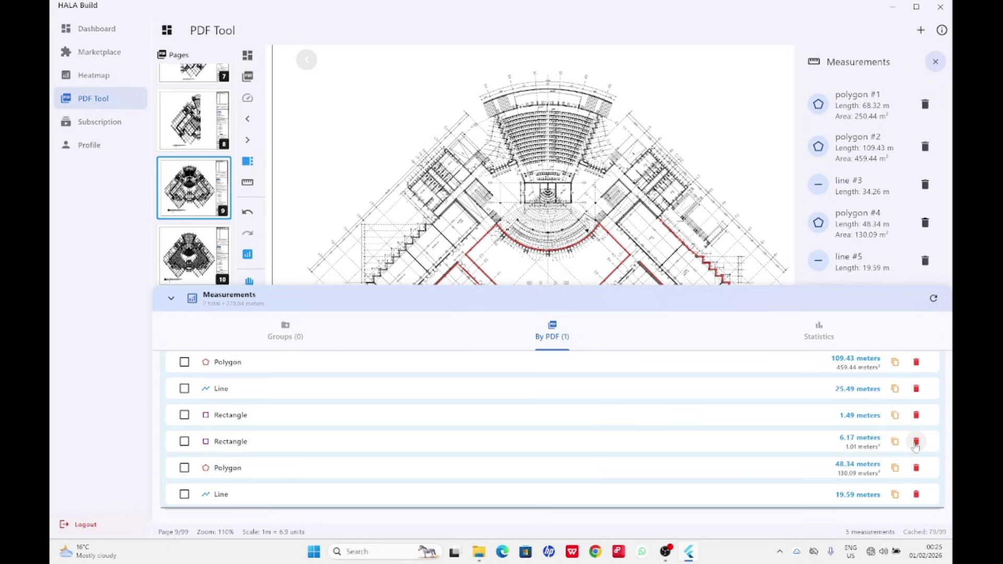
Delete the remaining 6.17 m and 1.49 m Rectangle measurements from Page 9.
click(916, 443)
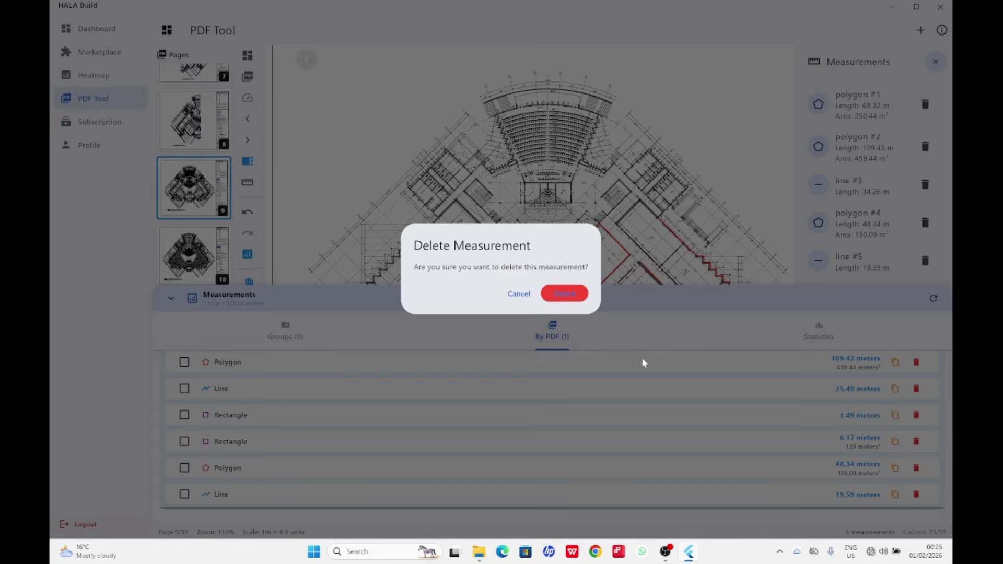
click(564, 297)
click(469, 386)
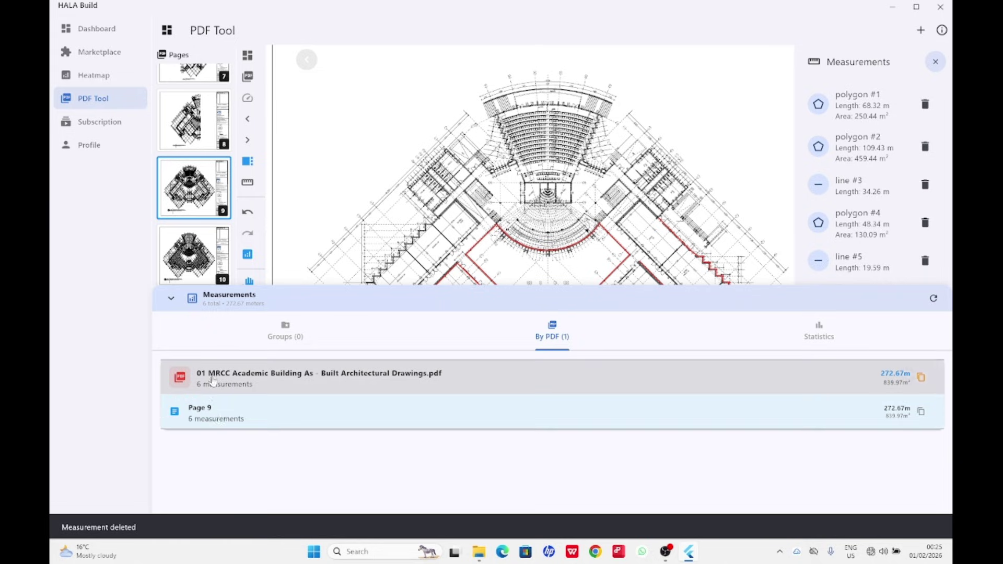
click(196, 417)
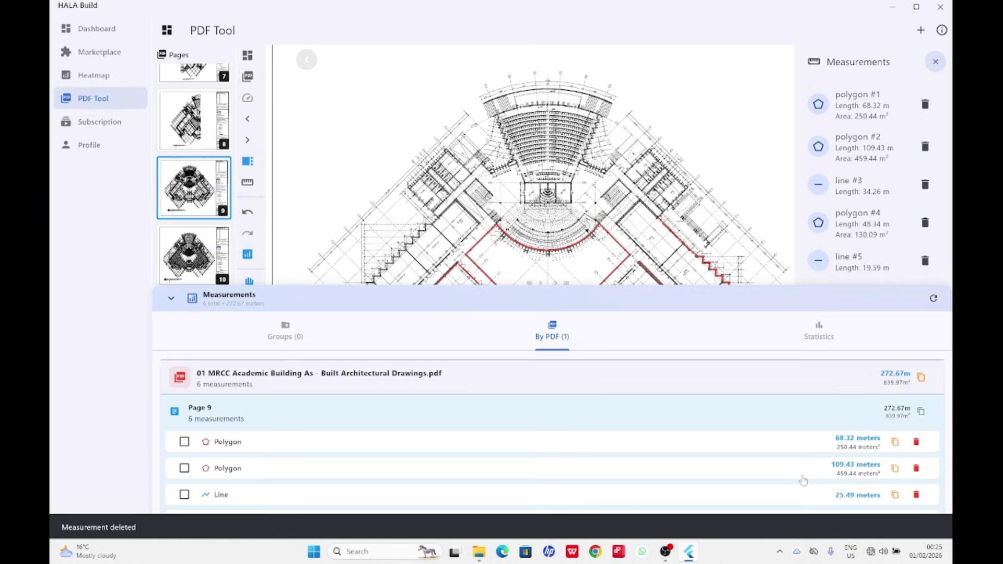
scroll(531, 429, down, 3)
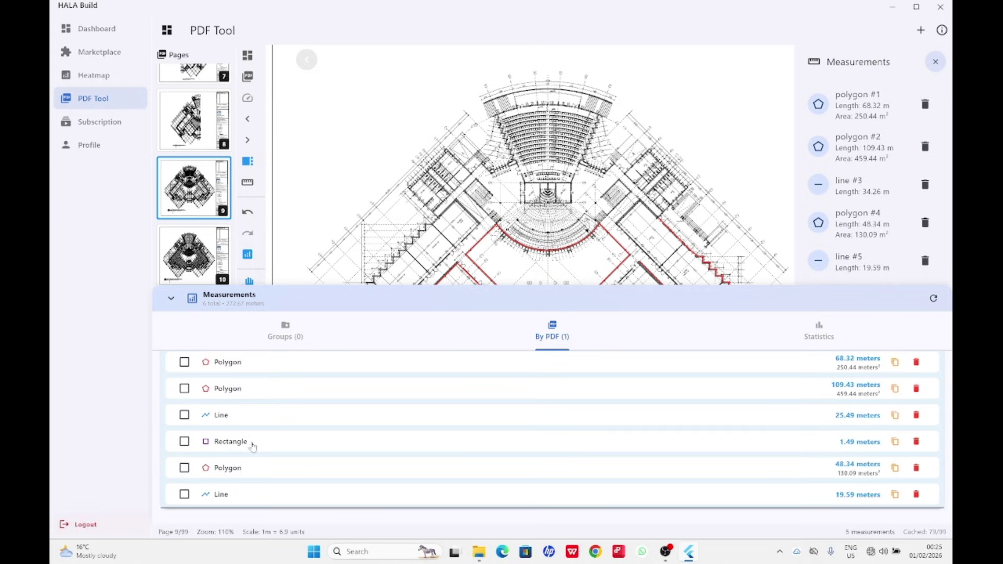
click(917, 442)
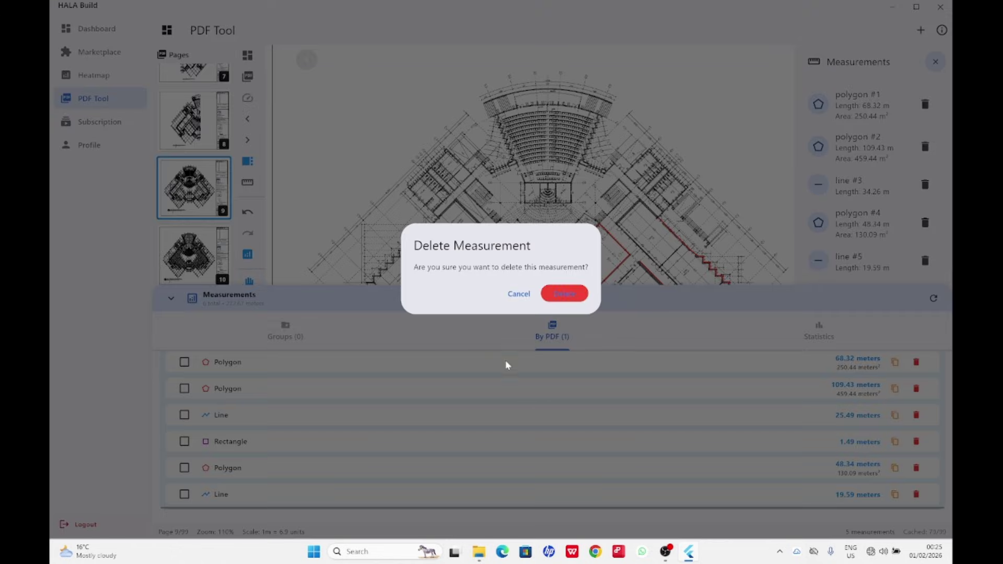
click(570, 293)
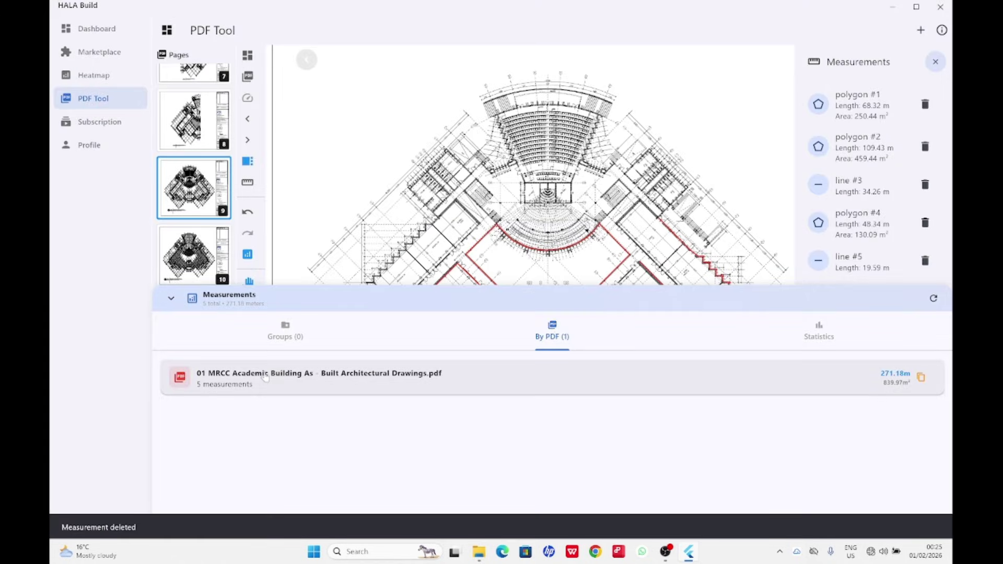
click(261, 379)
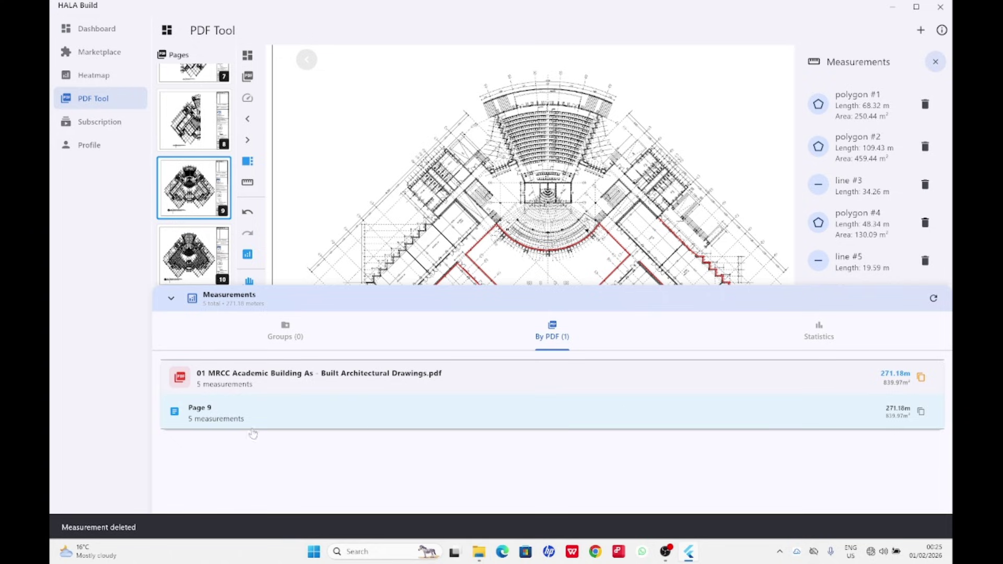
Show Page 9's polygons and lines: 68.32, 109.43, 25.49, 48.34 and 19.59 m.
click(205, 414)
scroll(336, 411, down, 1)
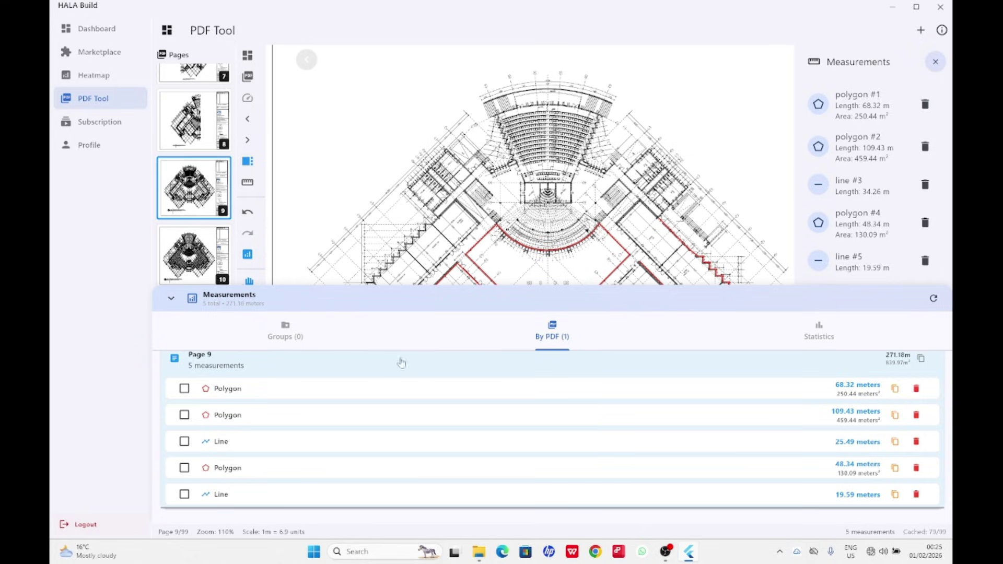
click(282, 337)
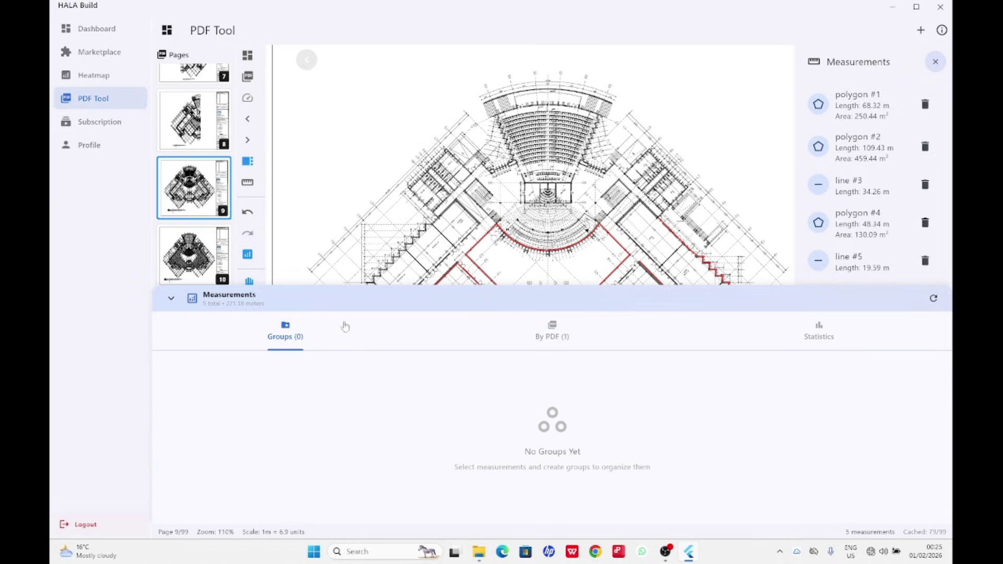
click(550, 339)
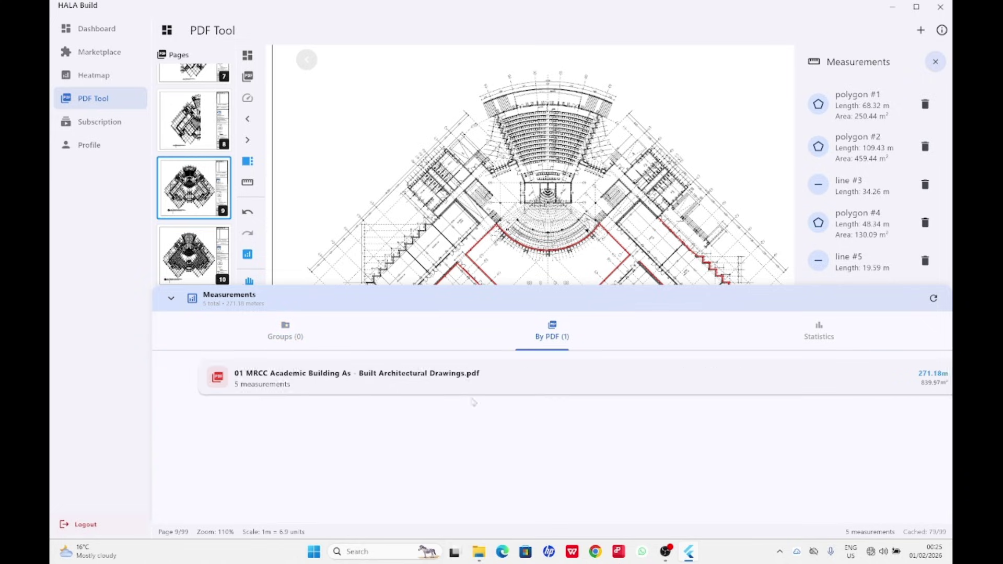
click(456, 376)
click(195, 415)
scroll(216, 448, down, 1)
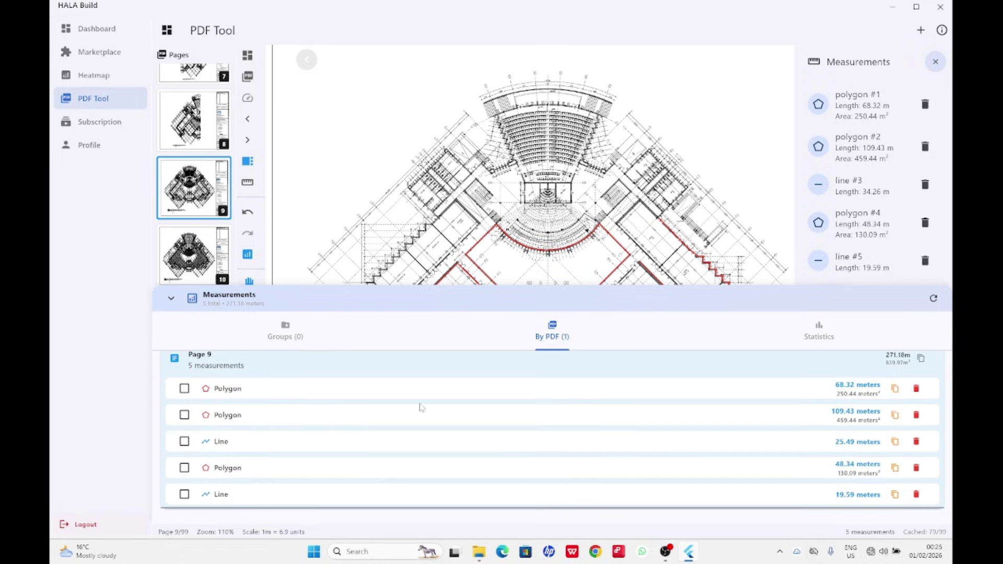
Group the 68.32, 109.43 and 48.34 m polygons into a new group named 'Floor area'.
click(184, 389)
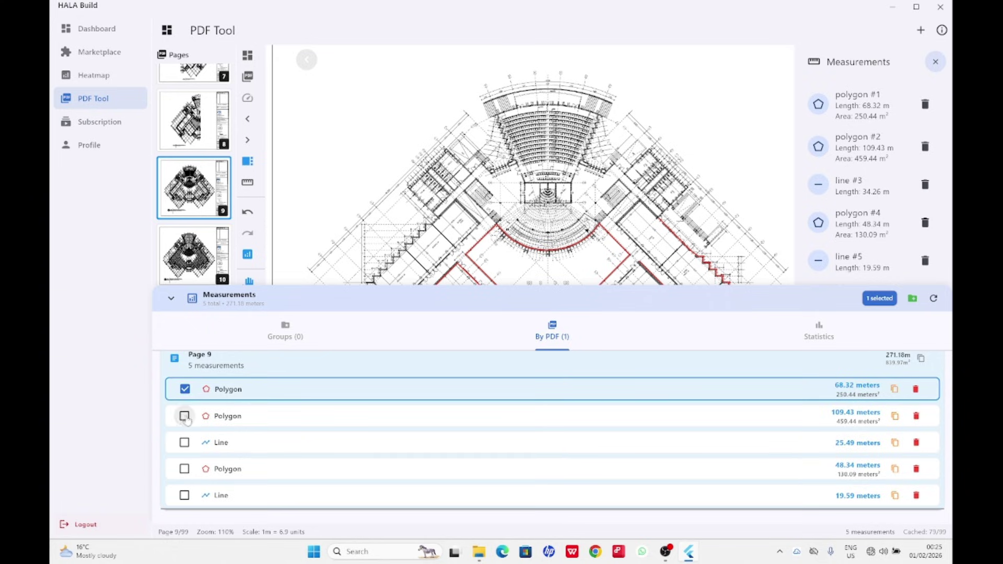
click(184, 415)
click(191, 471)
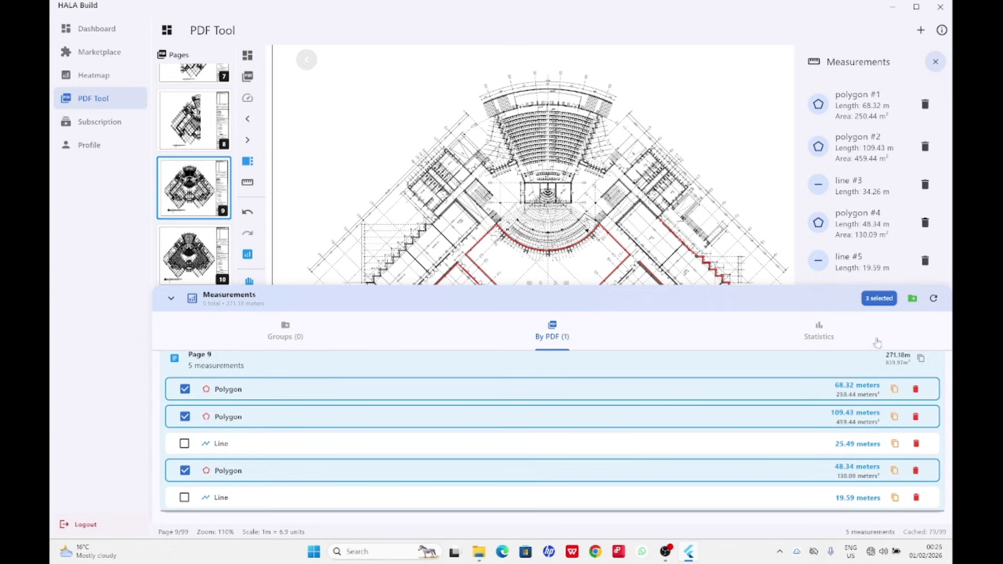
click(912, 299)
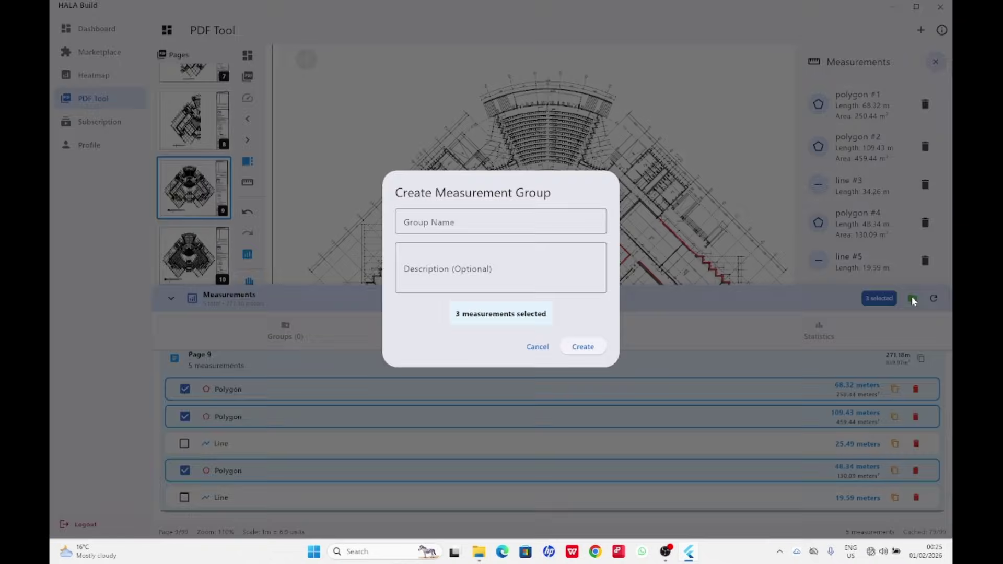
click(418, 222)
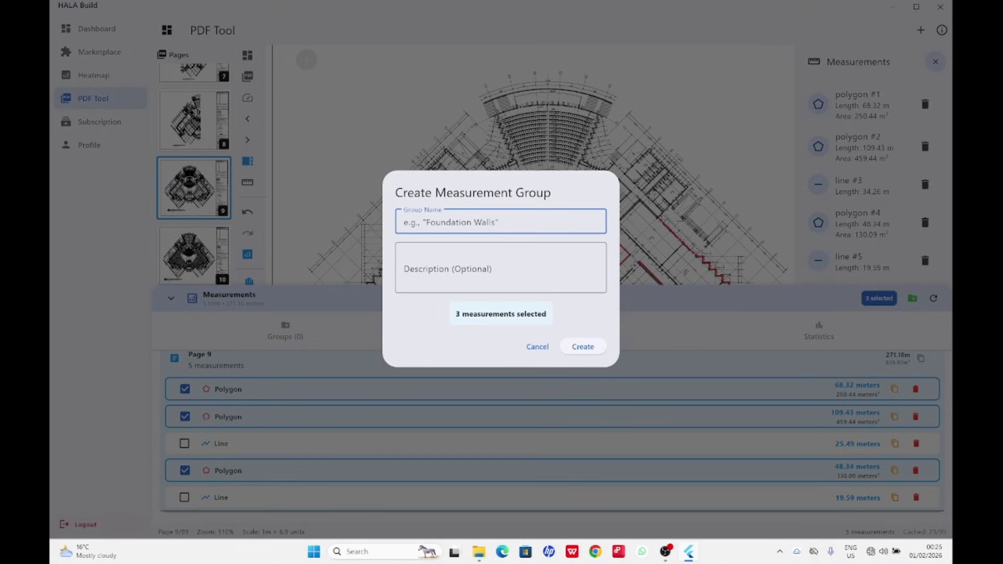
text(A)
key(BackSpace)
text(Floor area)
click(578, 347)
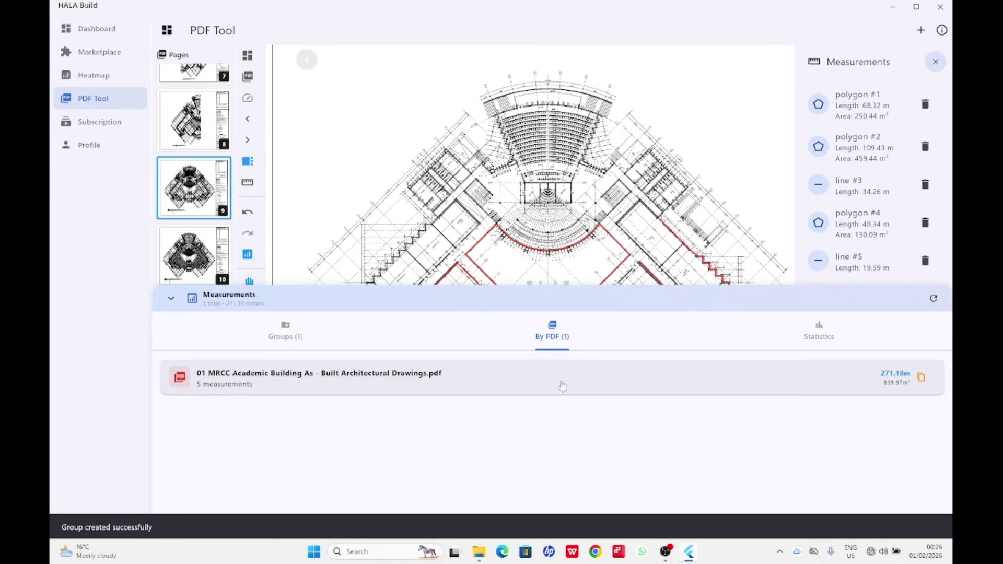
Expand the Floor area group (3 items, 226.10 m, 839.97 m²) and copy its data.
click(289, 332)
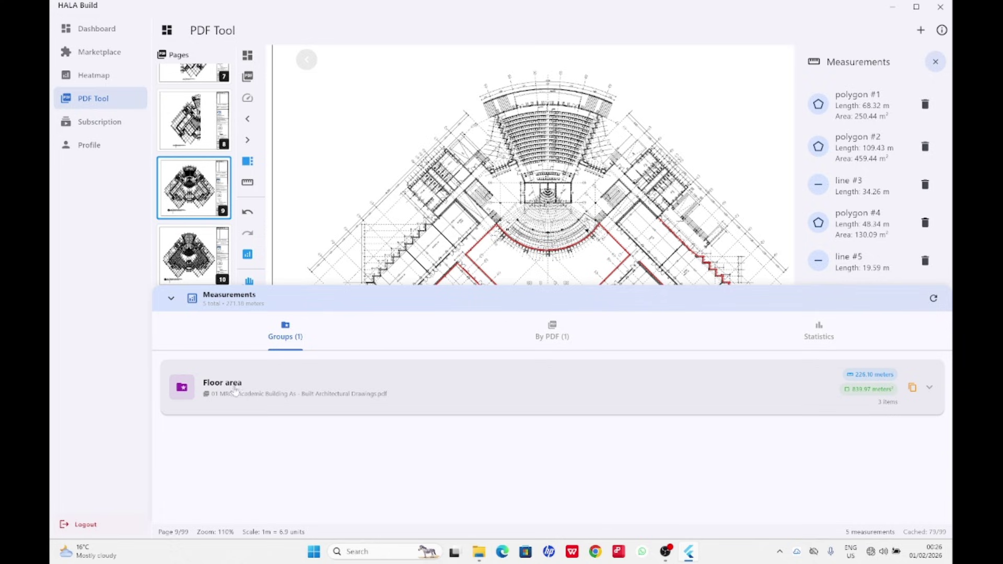
click(218, 395)
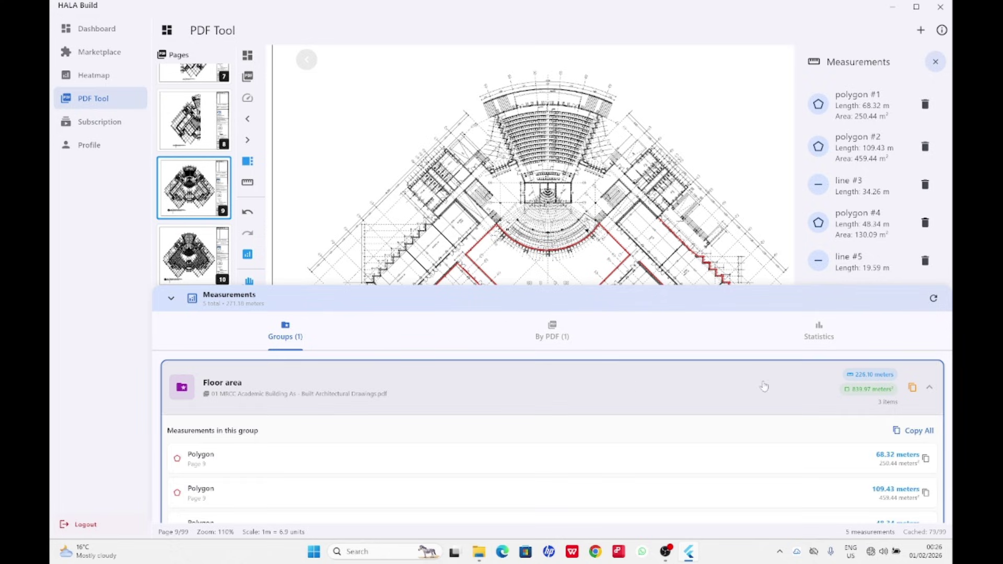
scroll(761, 387, up, 1)
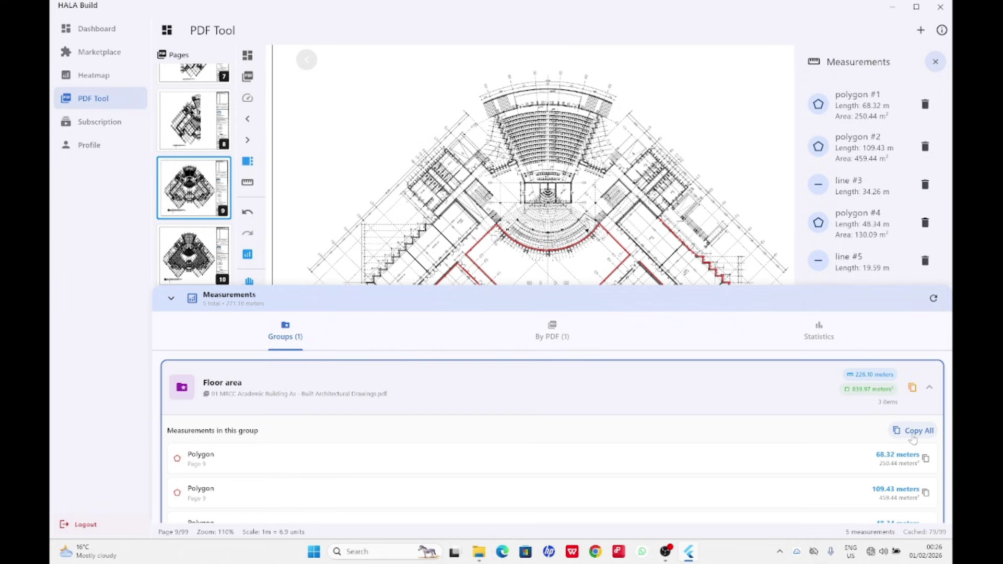
click(912, 389)
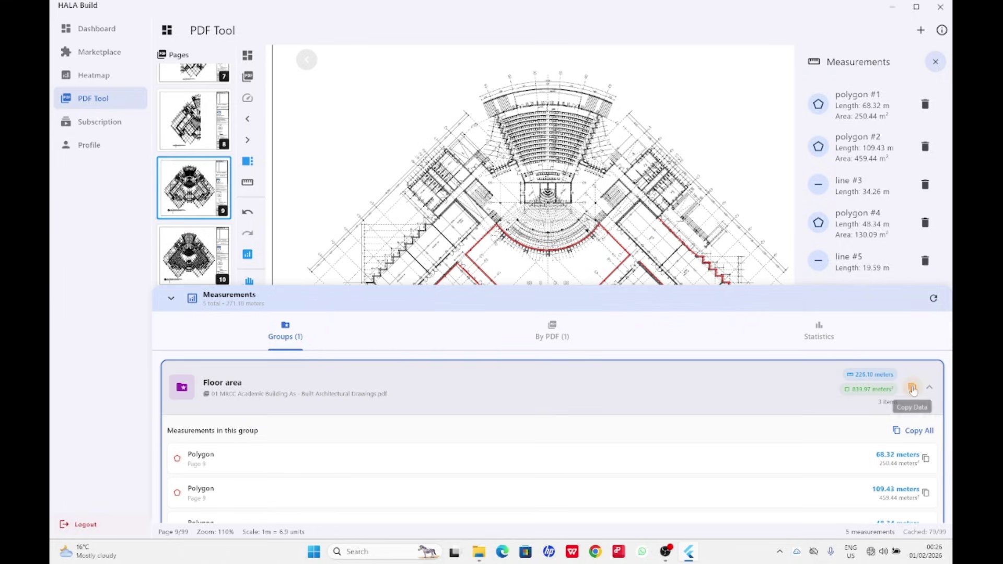
Minimize HALA Build and both Explorer windows, then launch Excel from the Start menu.
click(895, 9)
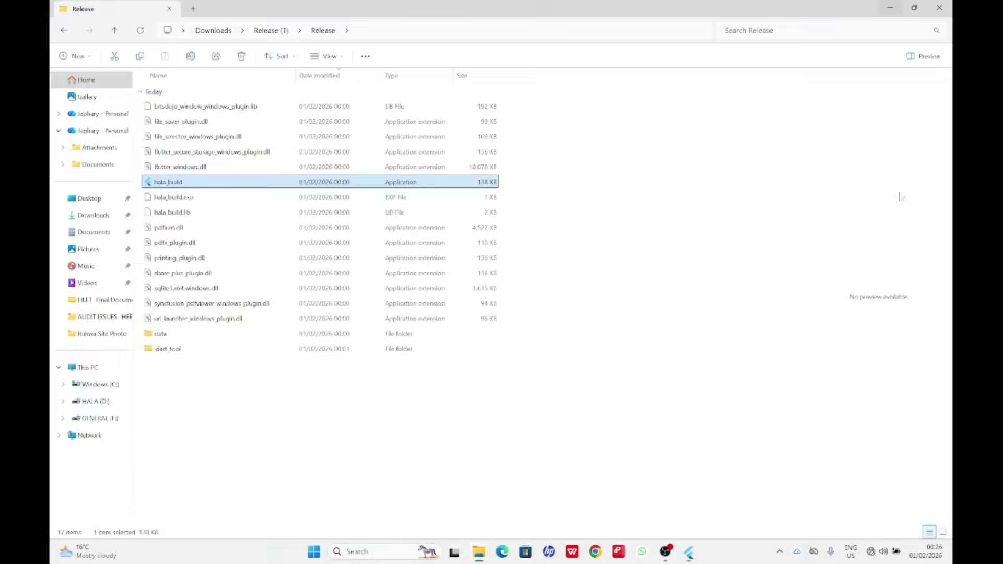
click(892, 8)
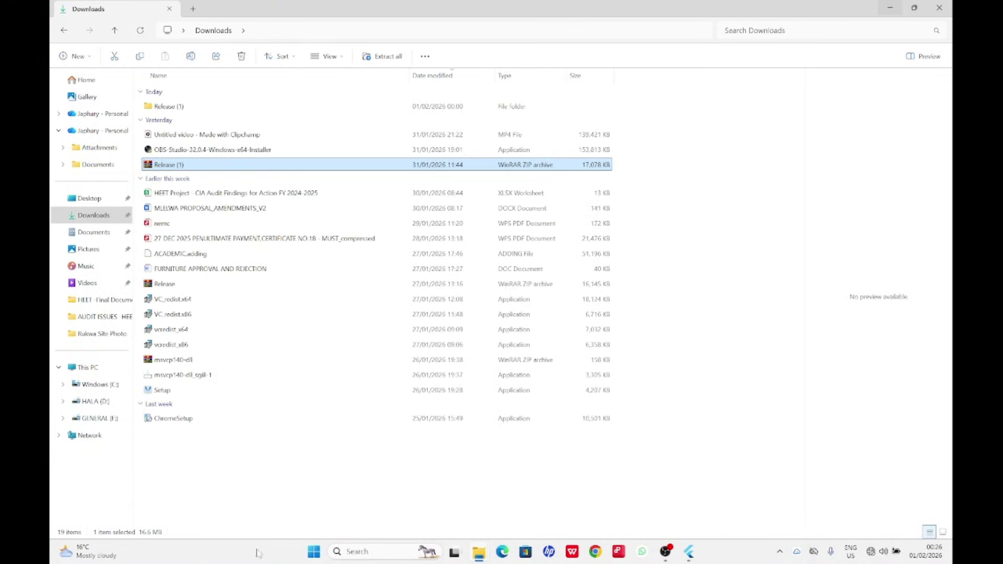
click(892, 8)
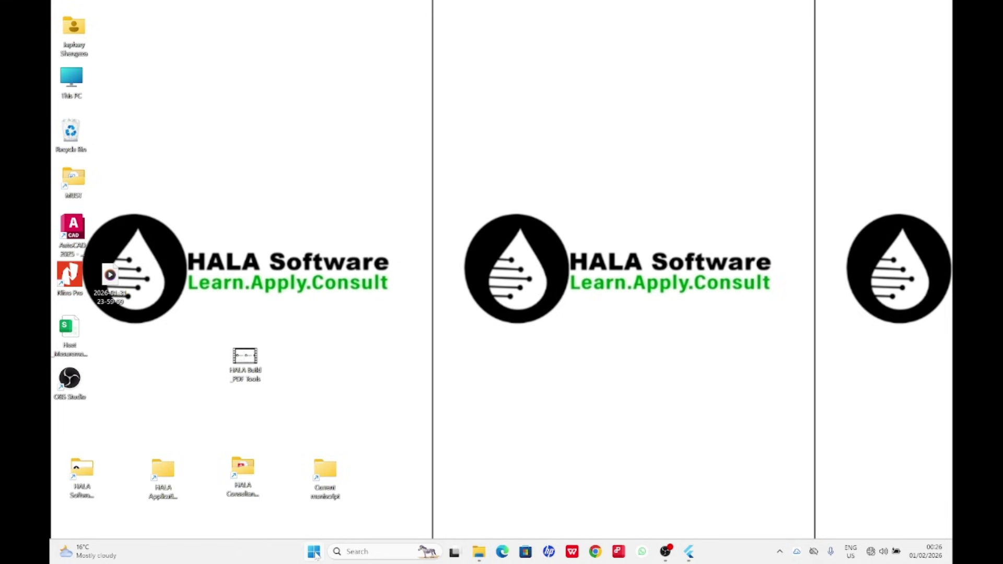
click(314, 552)
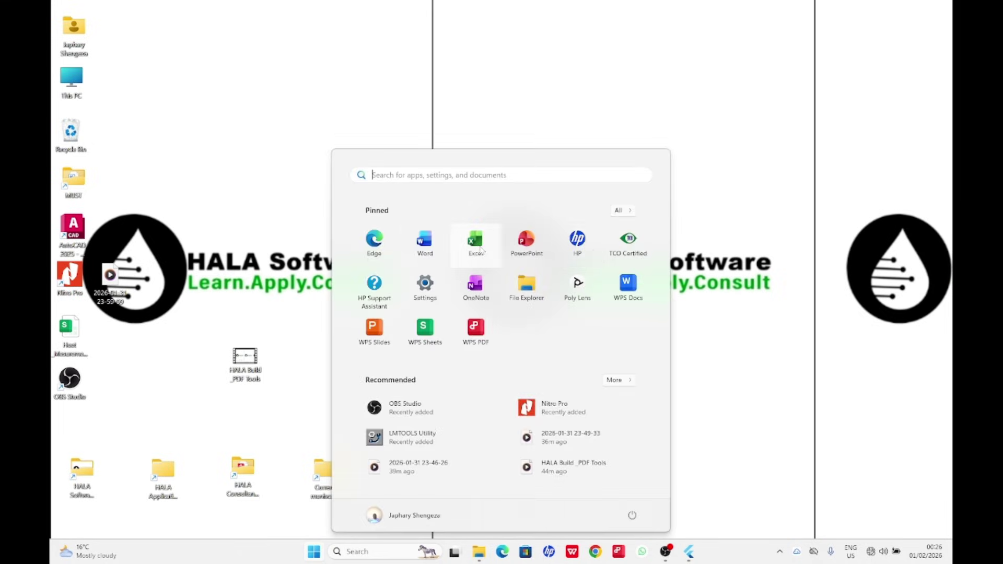
click(475, 243)
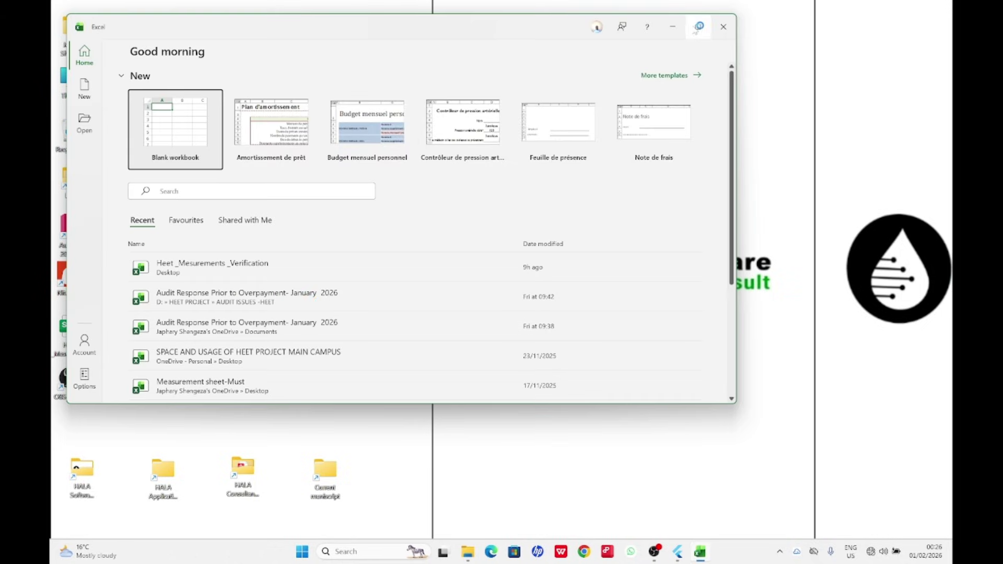
Create a maximized blank workbook, dismiss Document Recovery, and paste the group report into B2.
click(157, 135)
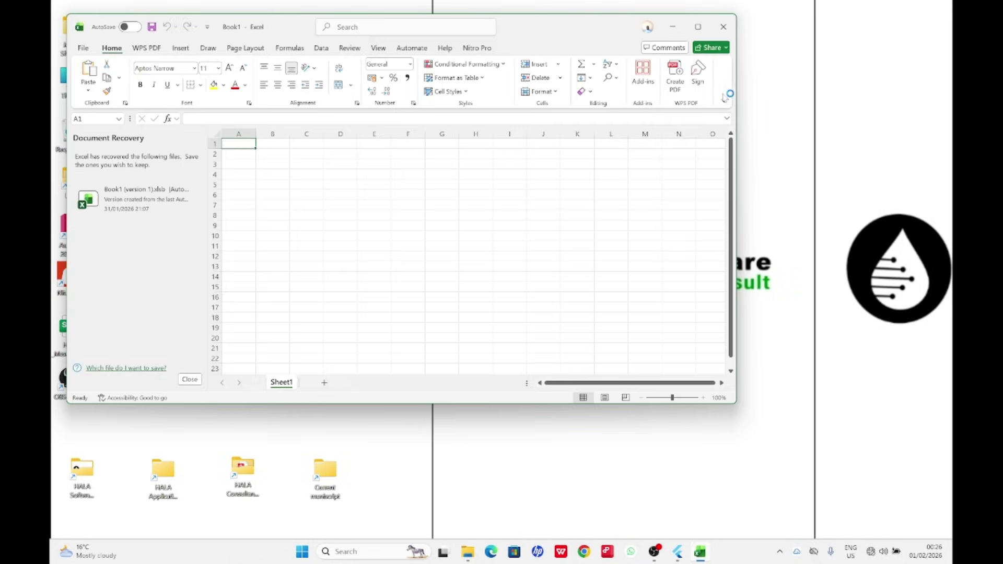
click(699, 27)
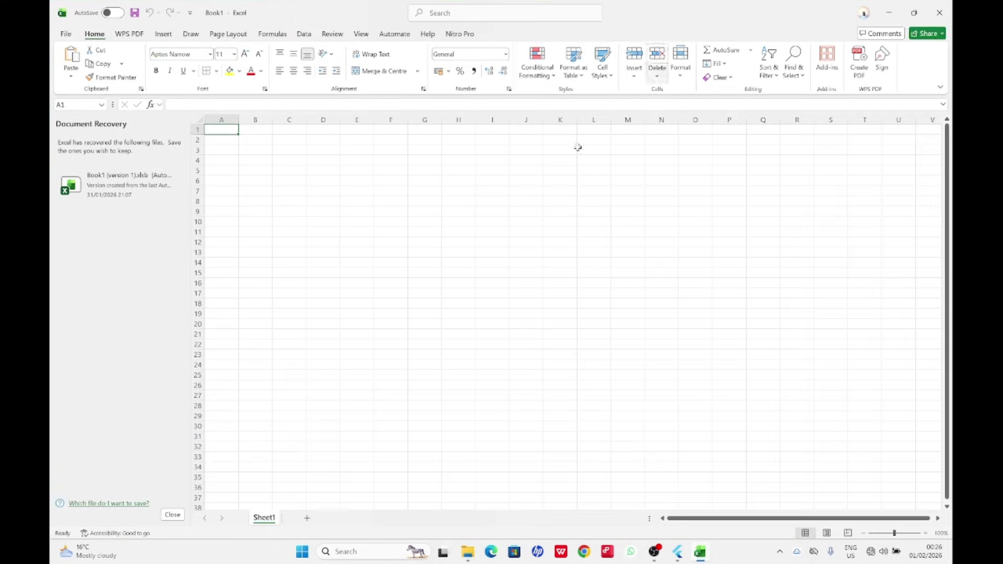
click(172, 515)
click(292, 177)
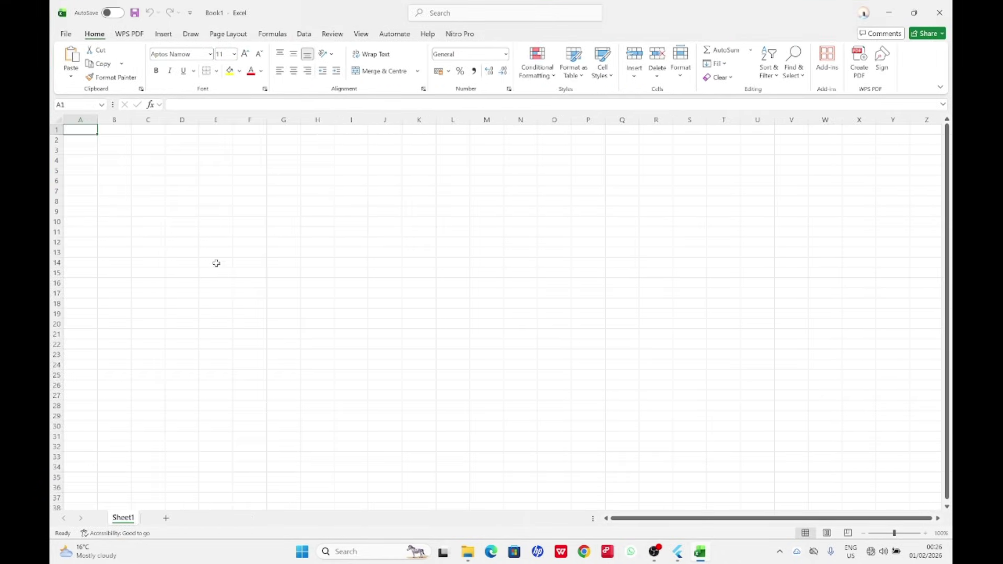
click(123, 139)
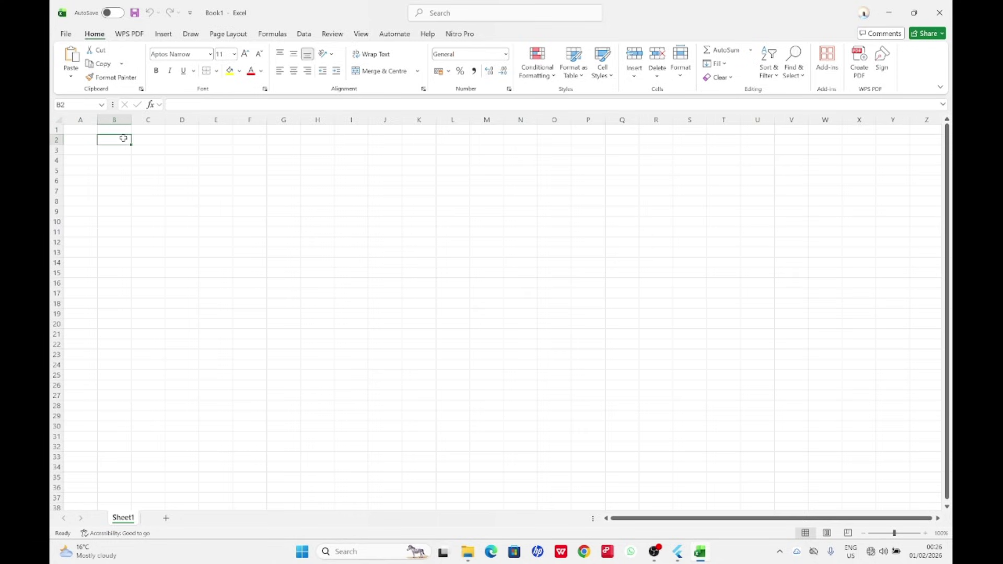
right_click(124, 139)
click(149, 211)
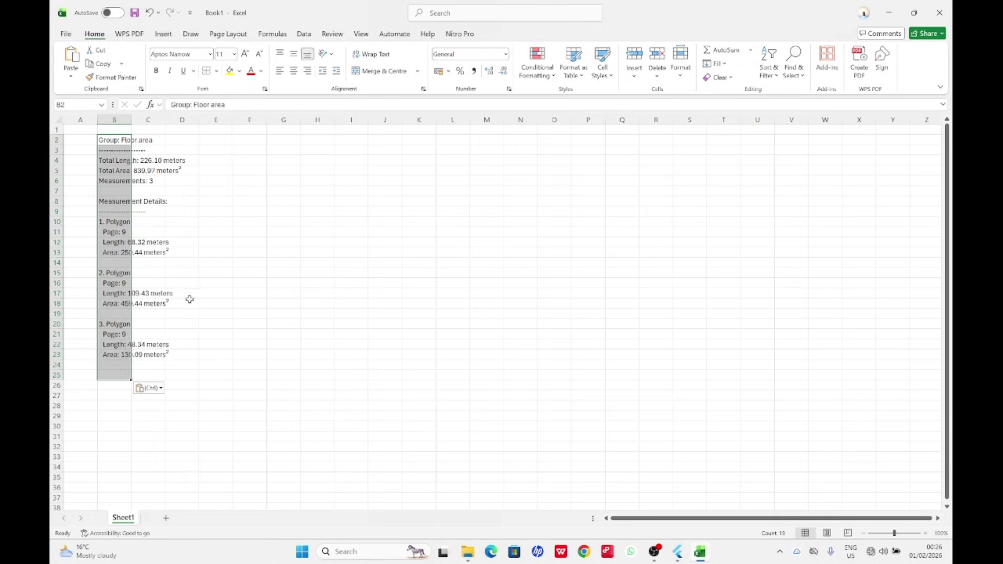
Widen column B and bold the Total Area line in B5 and the title in B2.
drag(130, 117, 224, 152)
click(295, 344)
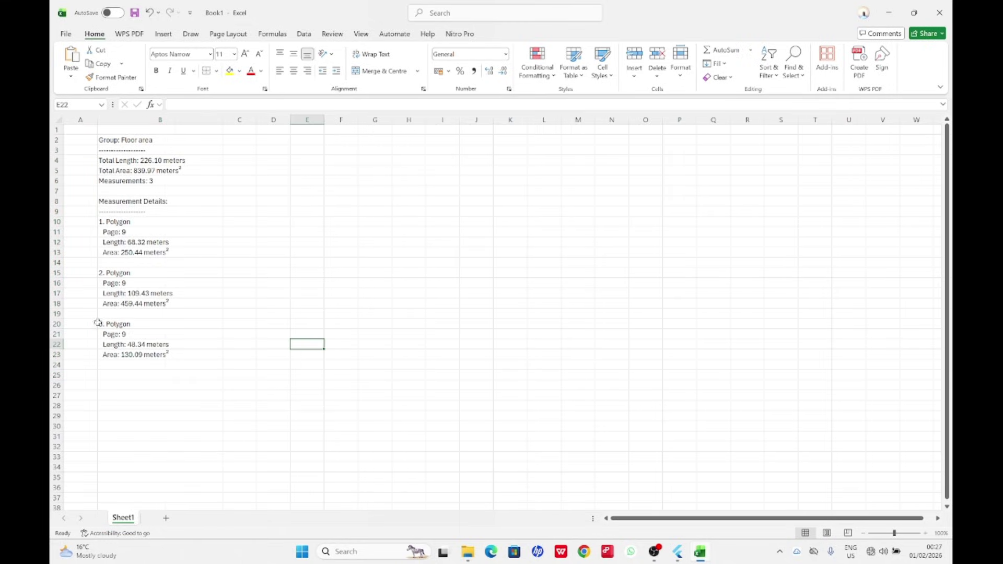
click(121, 173)
click(157, 74)
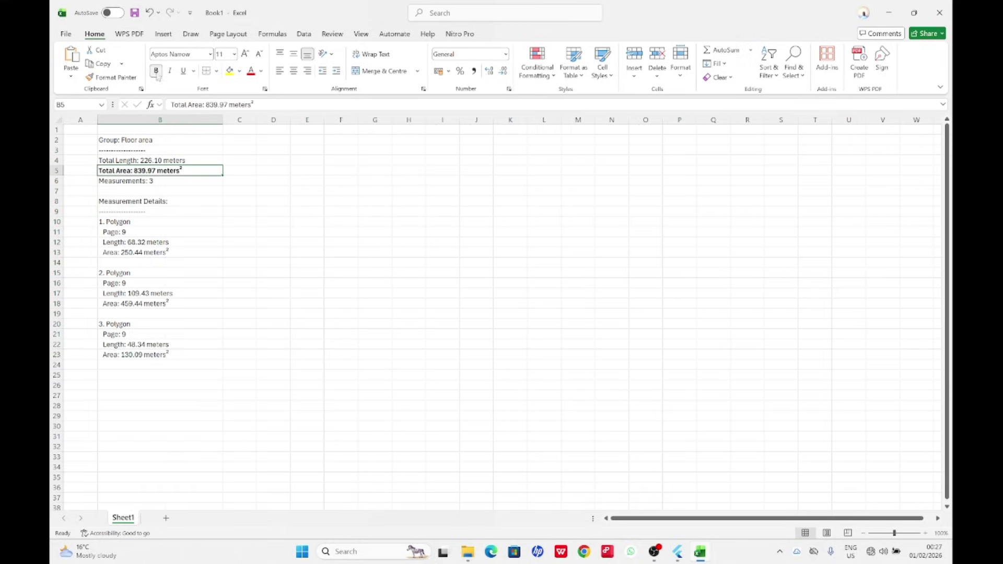
click(115, 139)
click(157, 71)
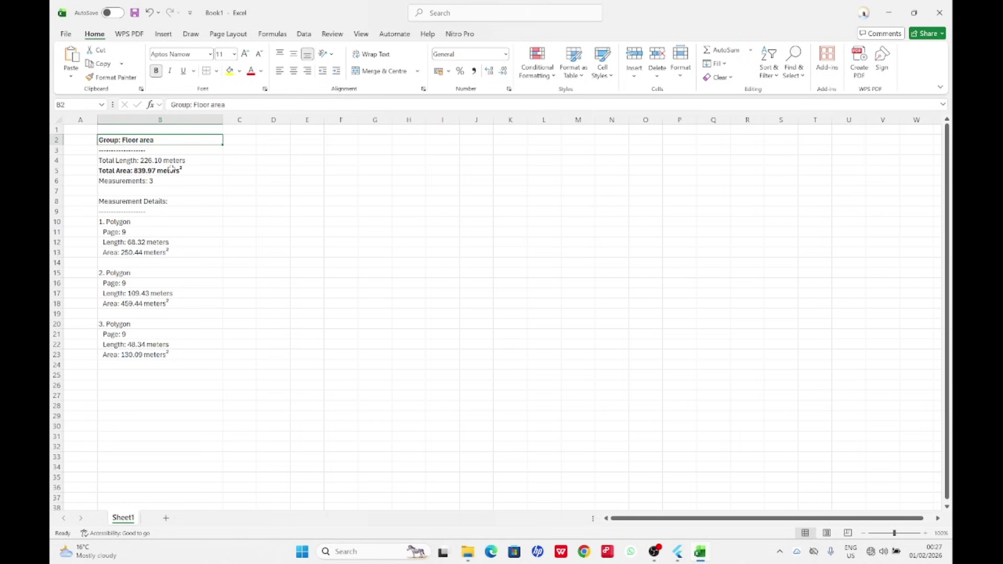
Collapse HALA Build's measurement list to show the full plan, then switch between Excel and the recorder.
click(676, 553)
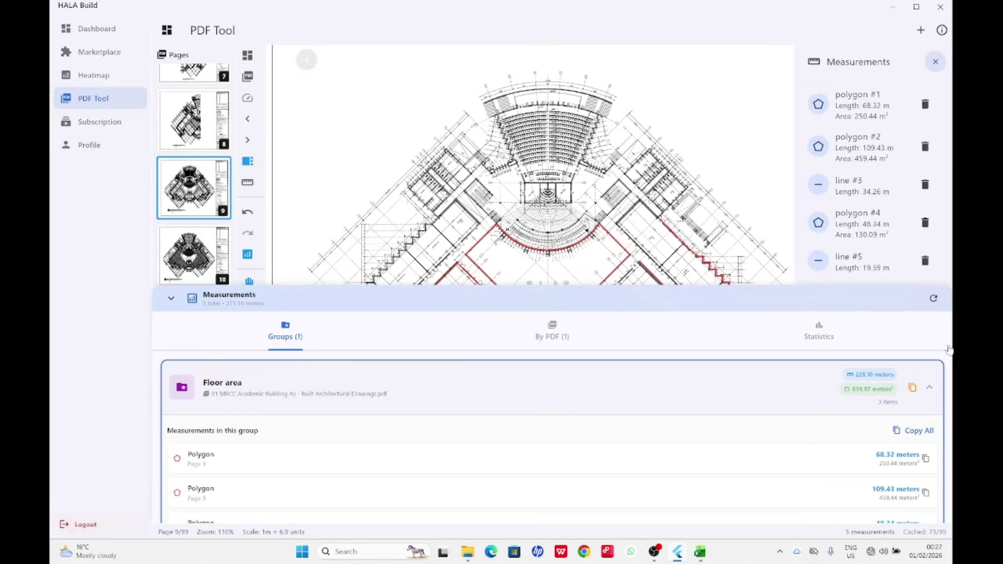
click(170, 299)
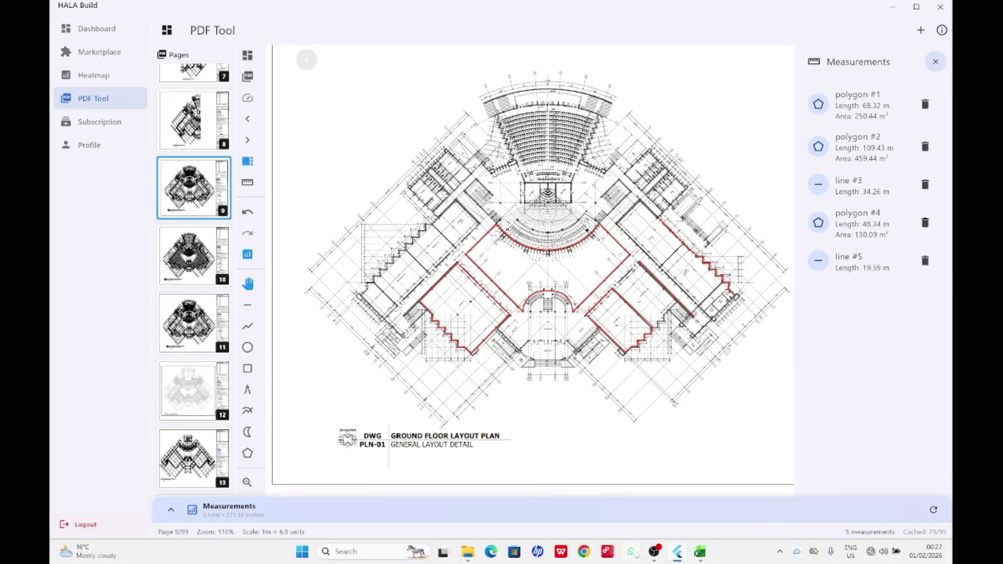
click(699, 555)
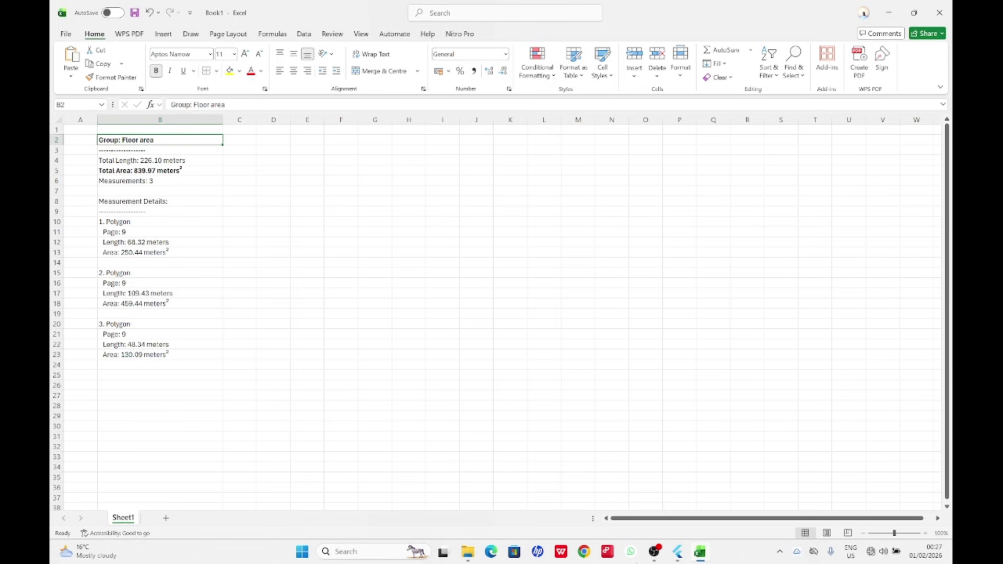
click(676, 555)
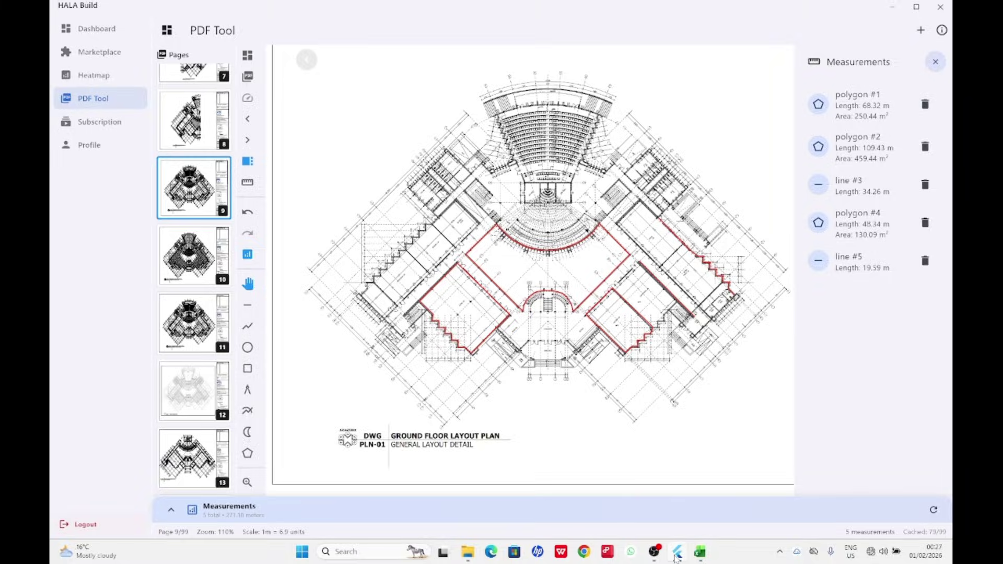
mouse_move(660, 558)
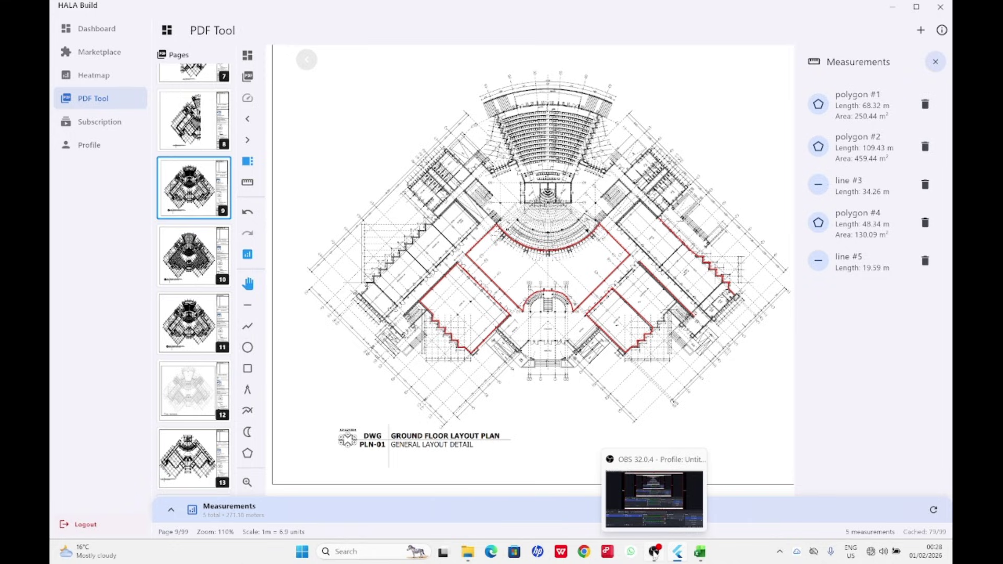
click(654, 555)
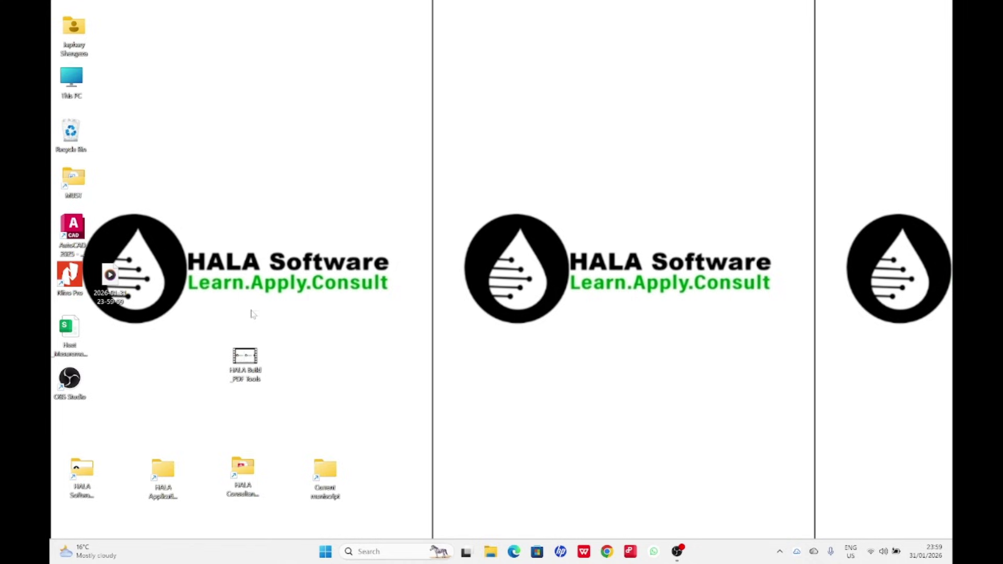